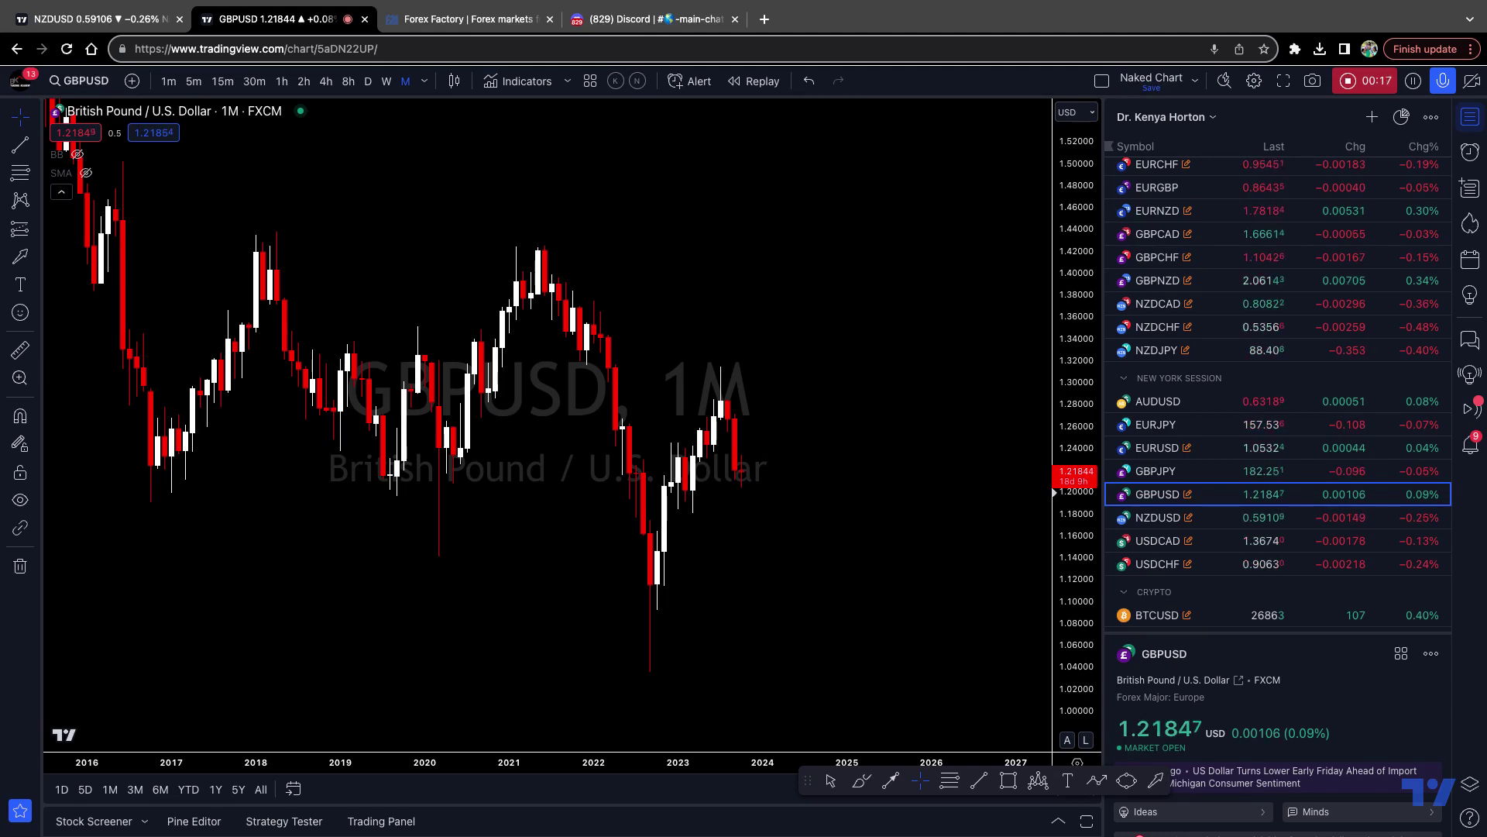
Draw a rectangle zone between about 1.195 and 1.215 on the monthly chart, spanning July 2016 to April 2025.
click(1007, 781)
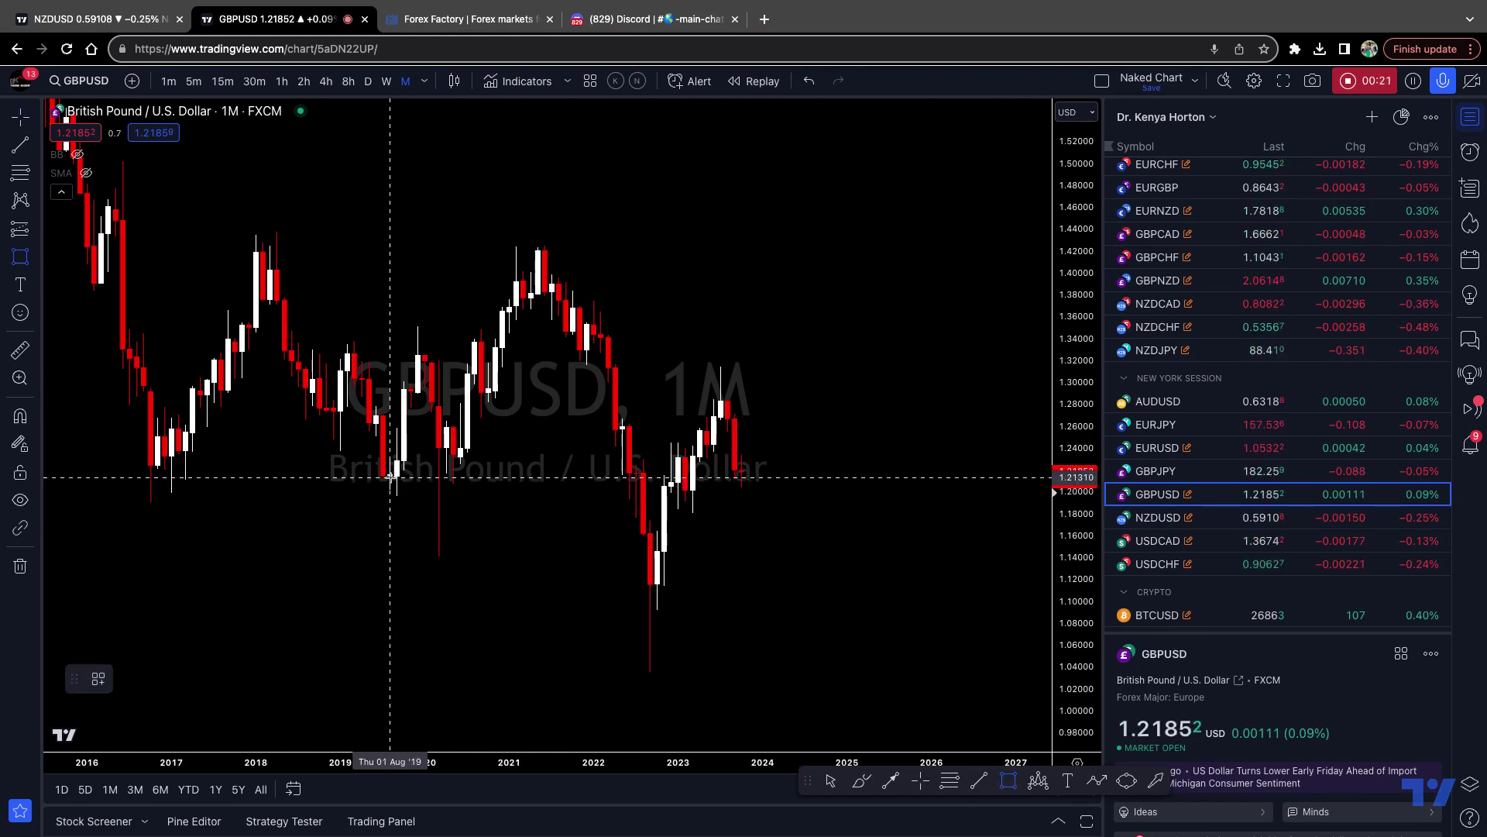
mouse_move(326, 485)
mouse_down()
mouse_move(648, 497)
mouse_move(868, 475)
mouse_up()
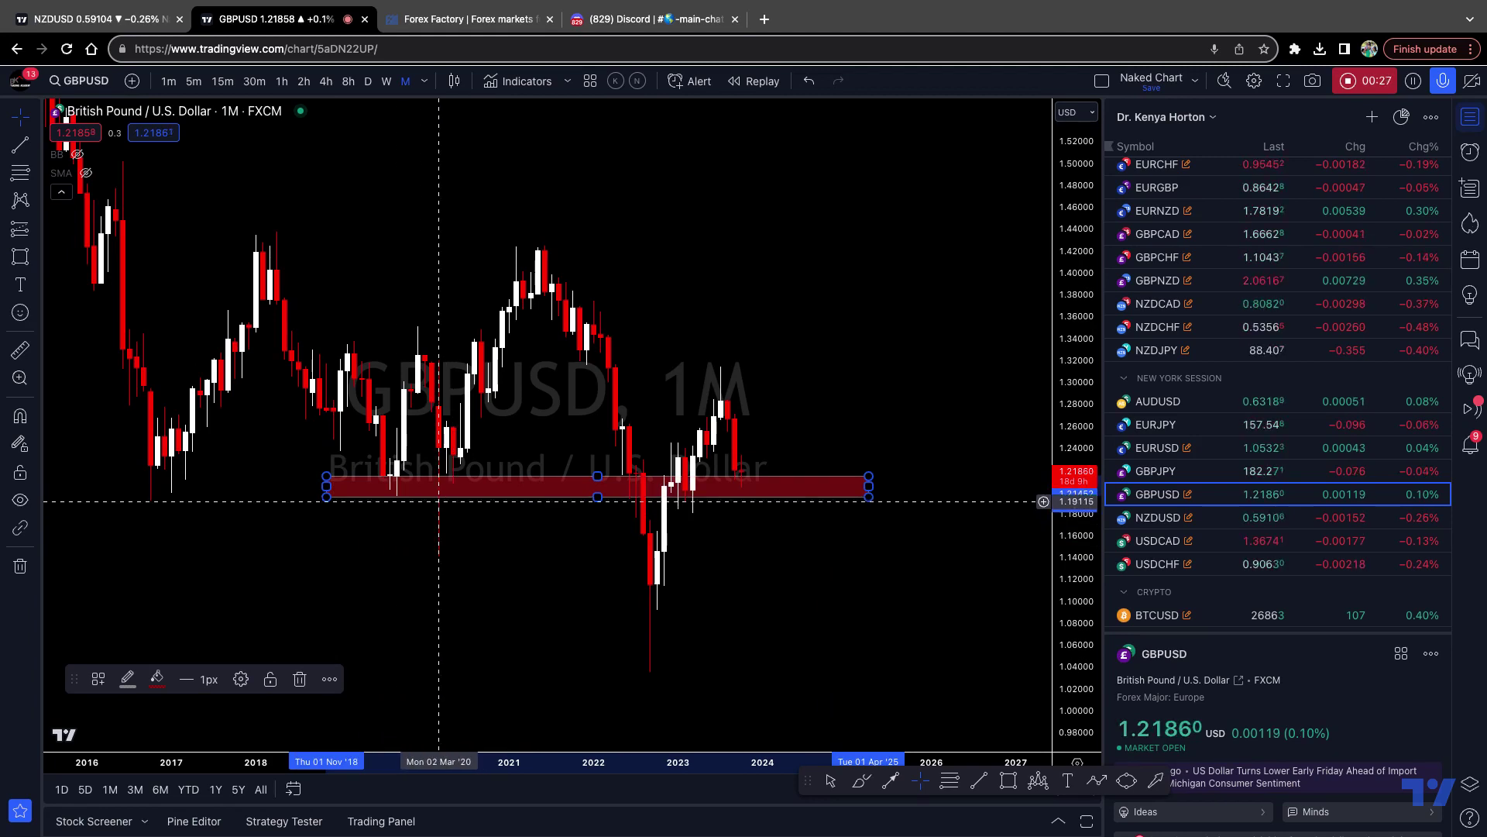
drag(326, 487, 129, 487)
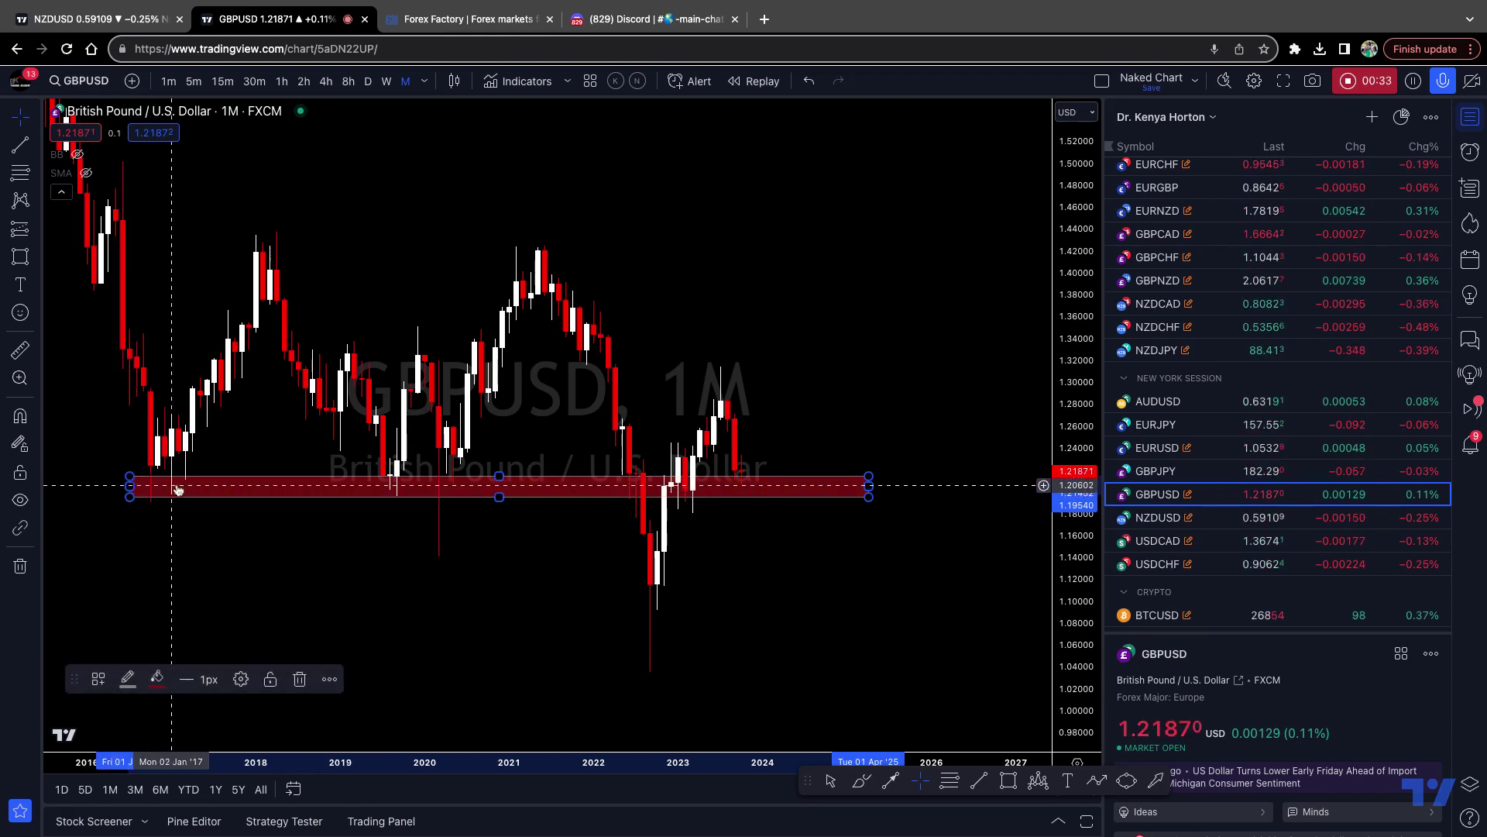
Circle the early-2017 and mid-2019 lows touching the zone with the Brush.
click(861, 781)
mouse_move(164, 468)
mouse_down()
mouse_move(129, 478)
mouse_move(139, 469)
mouse_up()
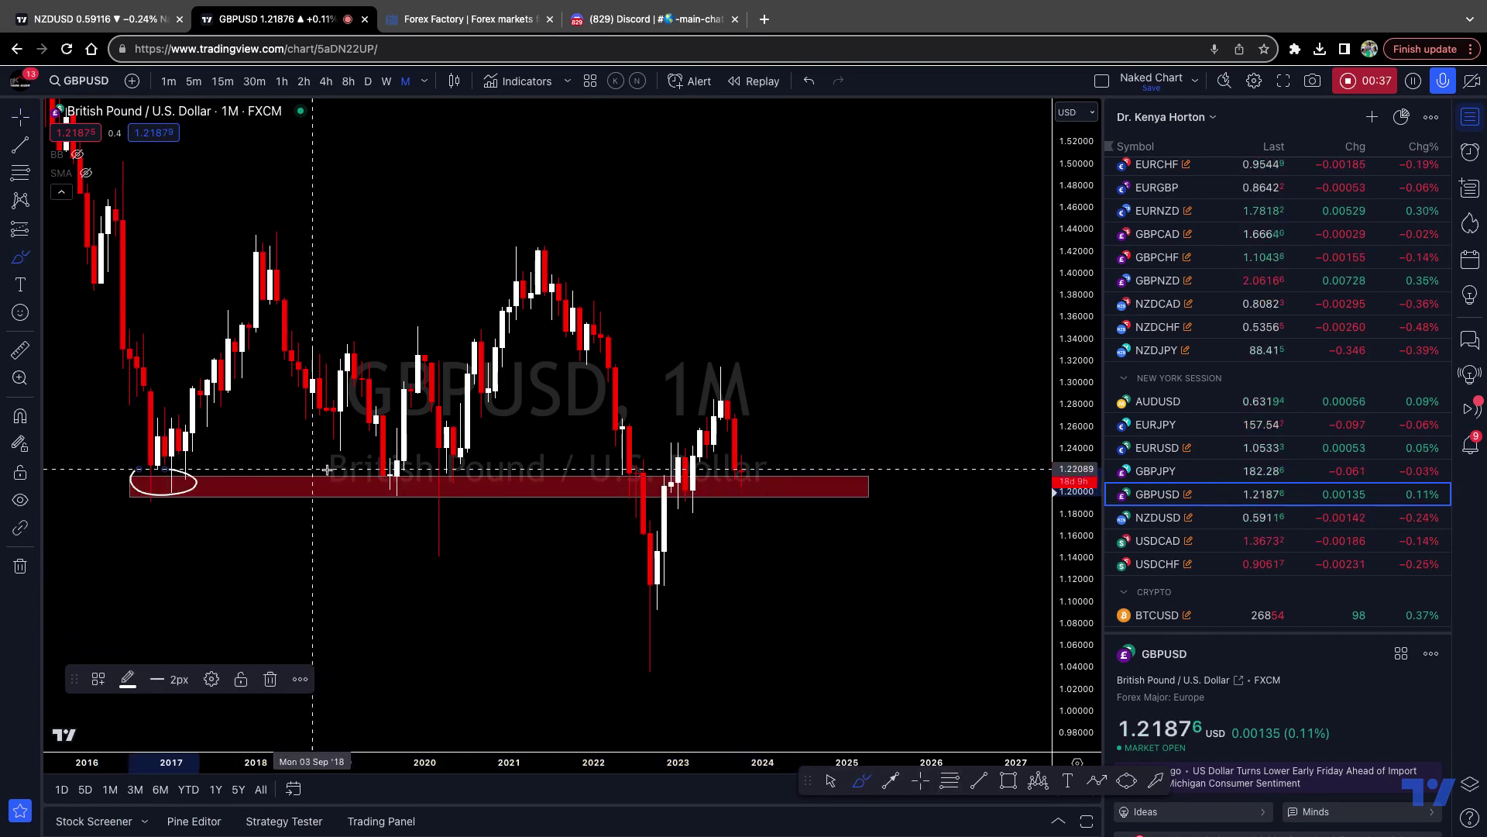
drag(370, 465, 366, 469)
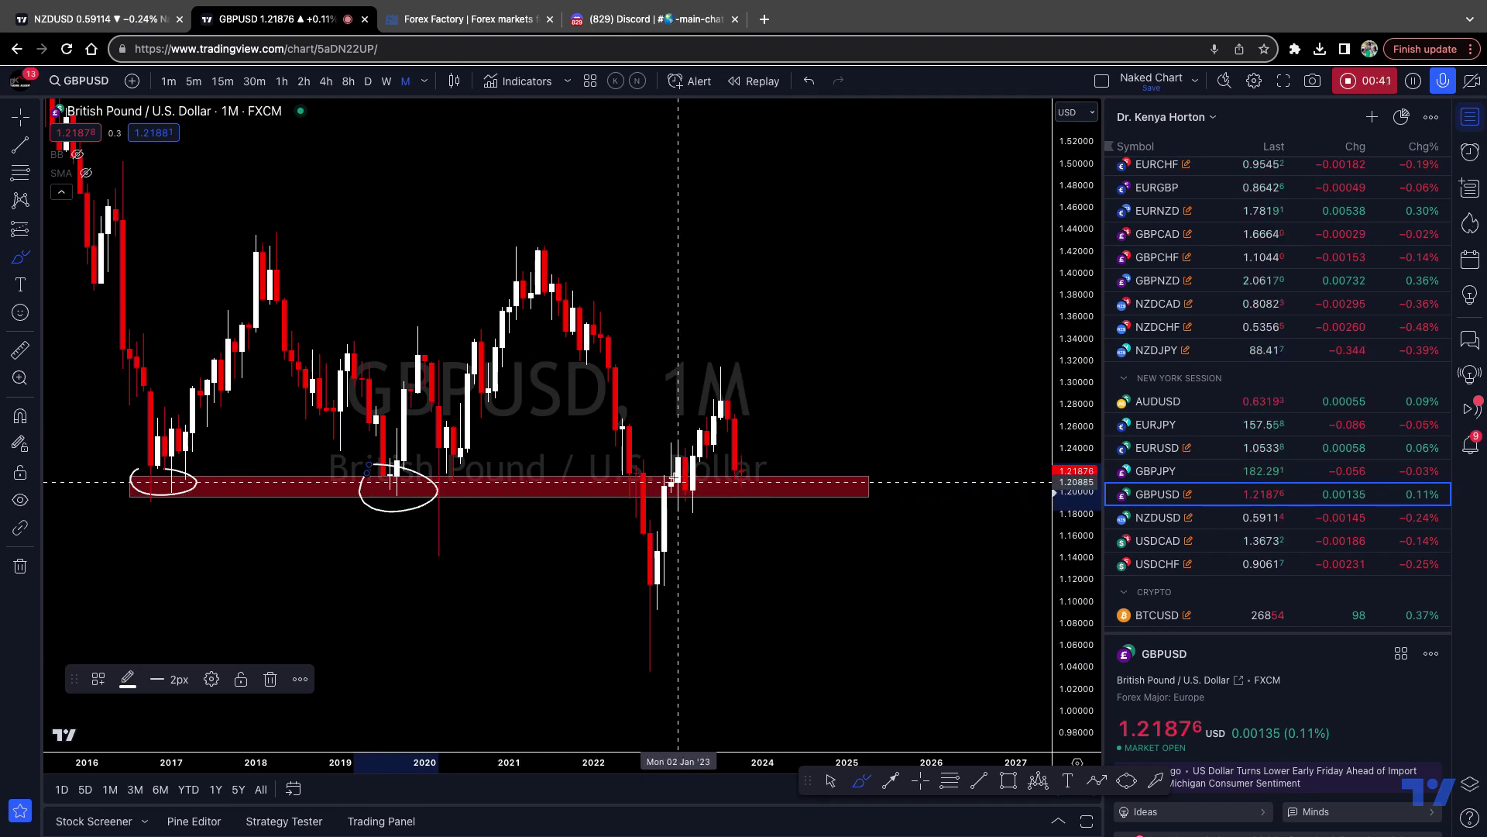
Try brushing a rising channel, a falling trendline and a projected drop below the zone, and undo the strokes.
mouse_move(595, 545)
mouse_down()
mouse_move(674, 421)
mouse_move(736, 390)
mouse_move(741, 349)
mouse_up()
drag(640, 624, 798, 449)
mouse_move(511, 199)
mouse_down()
mouse_move(755, 387)
mouse_move(940, 568)
mouse_up()
drag(749, 467, 769, 612)
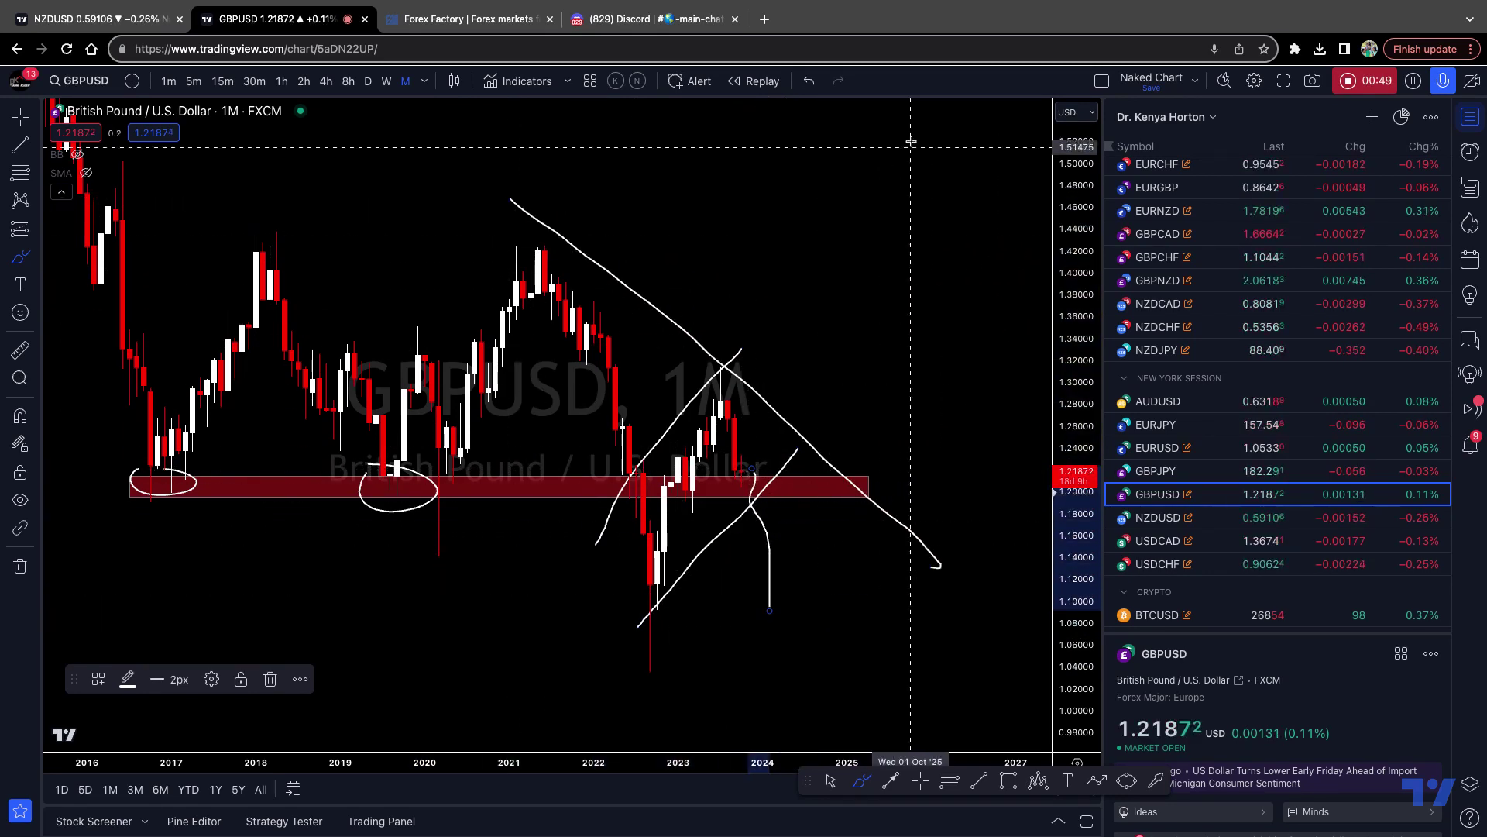
click(810, 82)
click(810, 83)
click(810, 82)
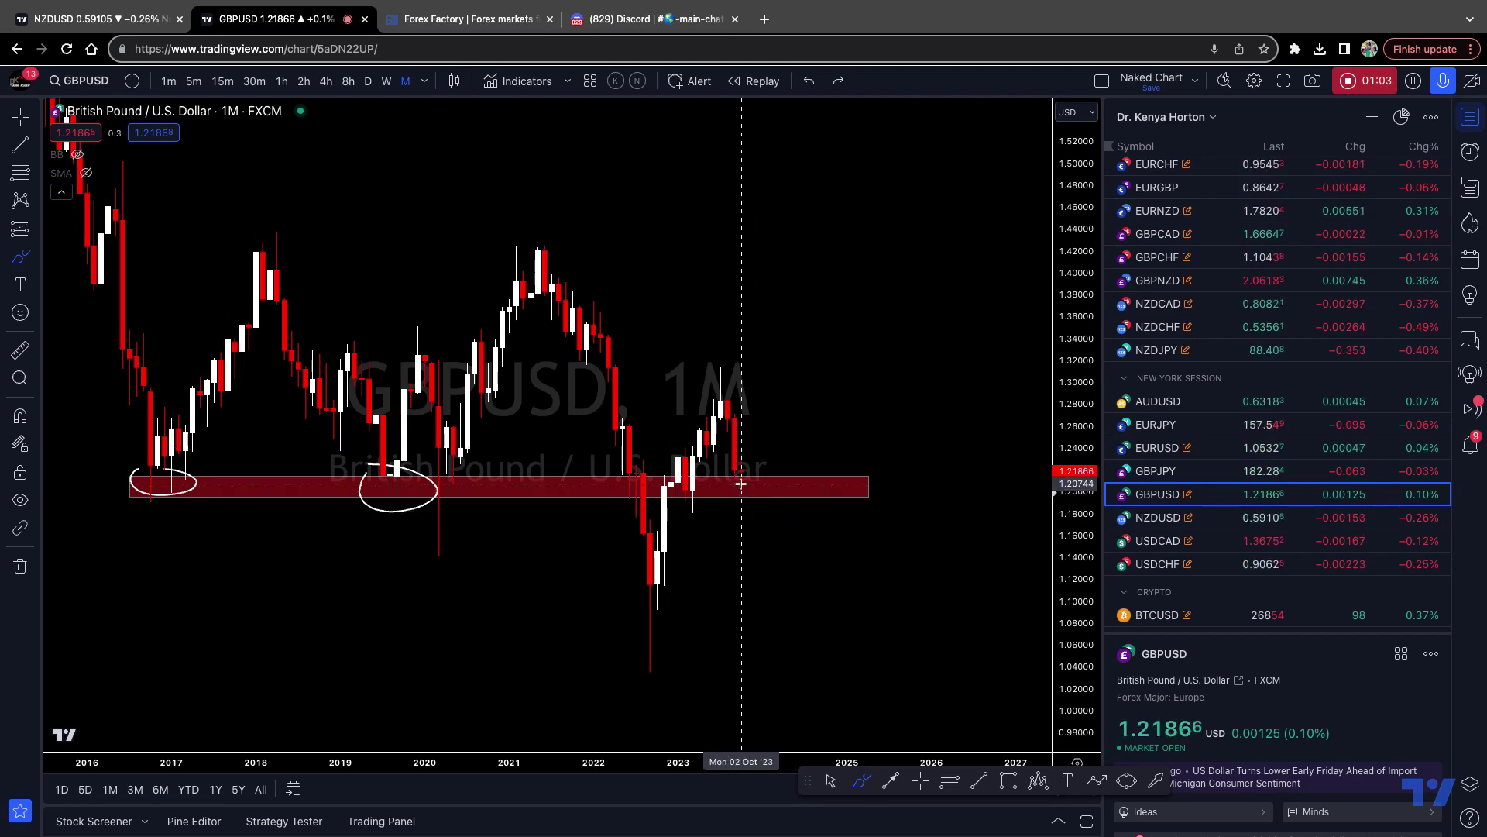
drag(728, 483, 755, 609)
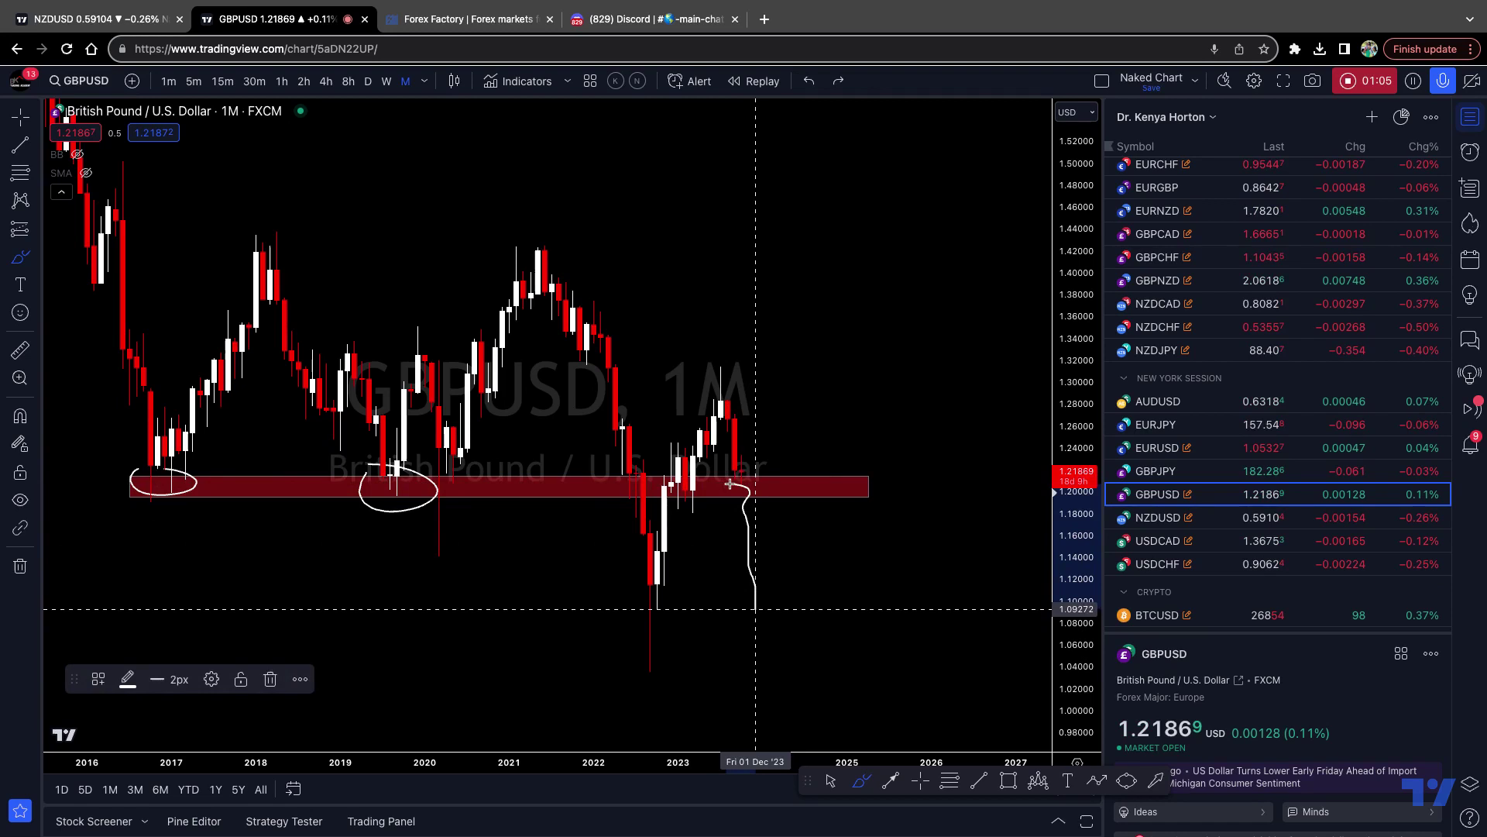
click(808, 82)
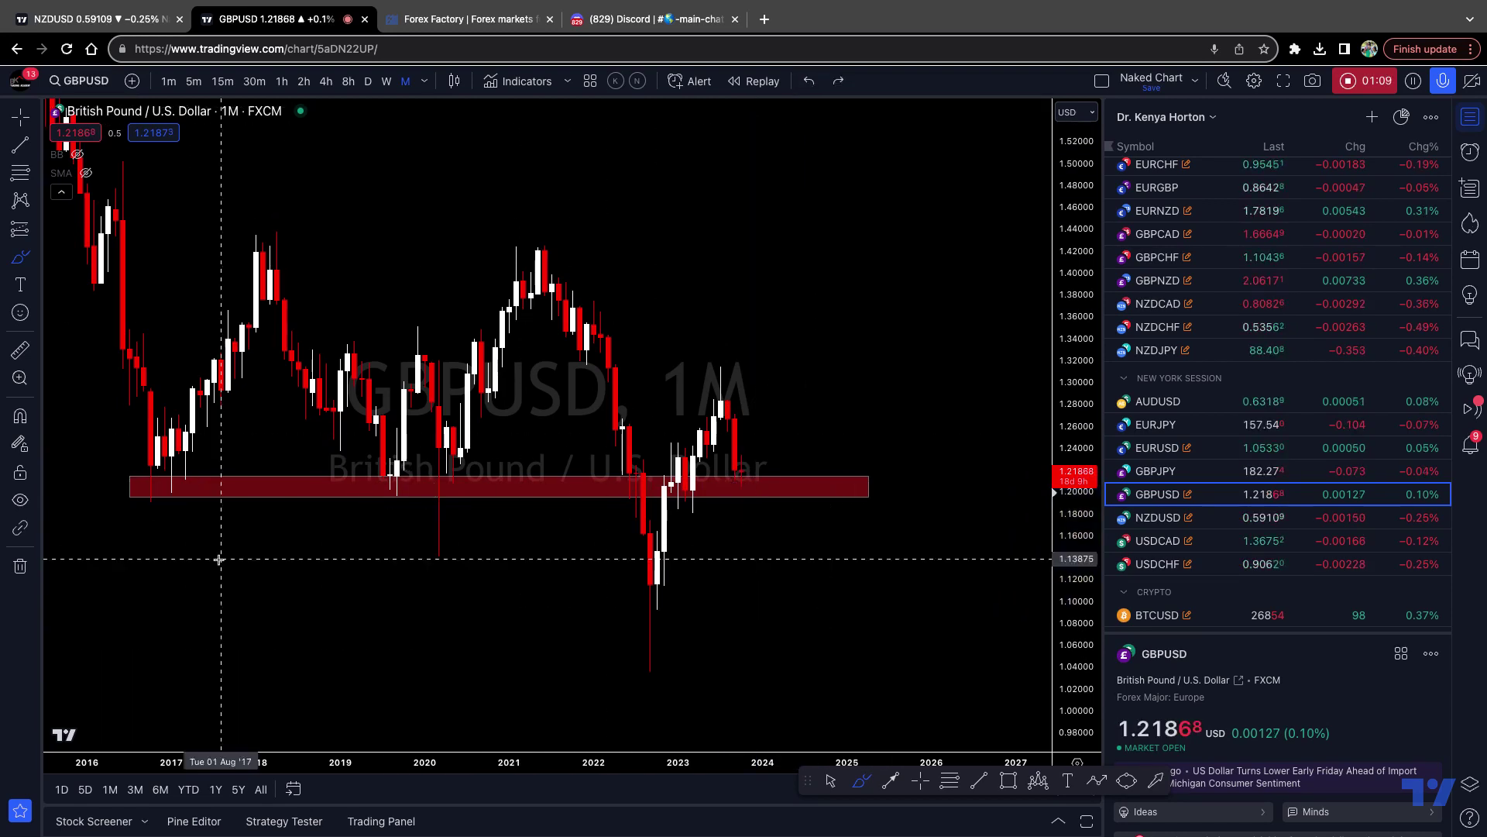
Remove all drawings from the chart and switch it to the weekly timeframe.
click(20, 565)
click(122, 566)
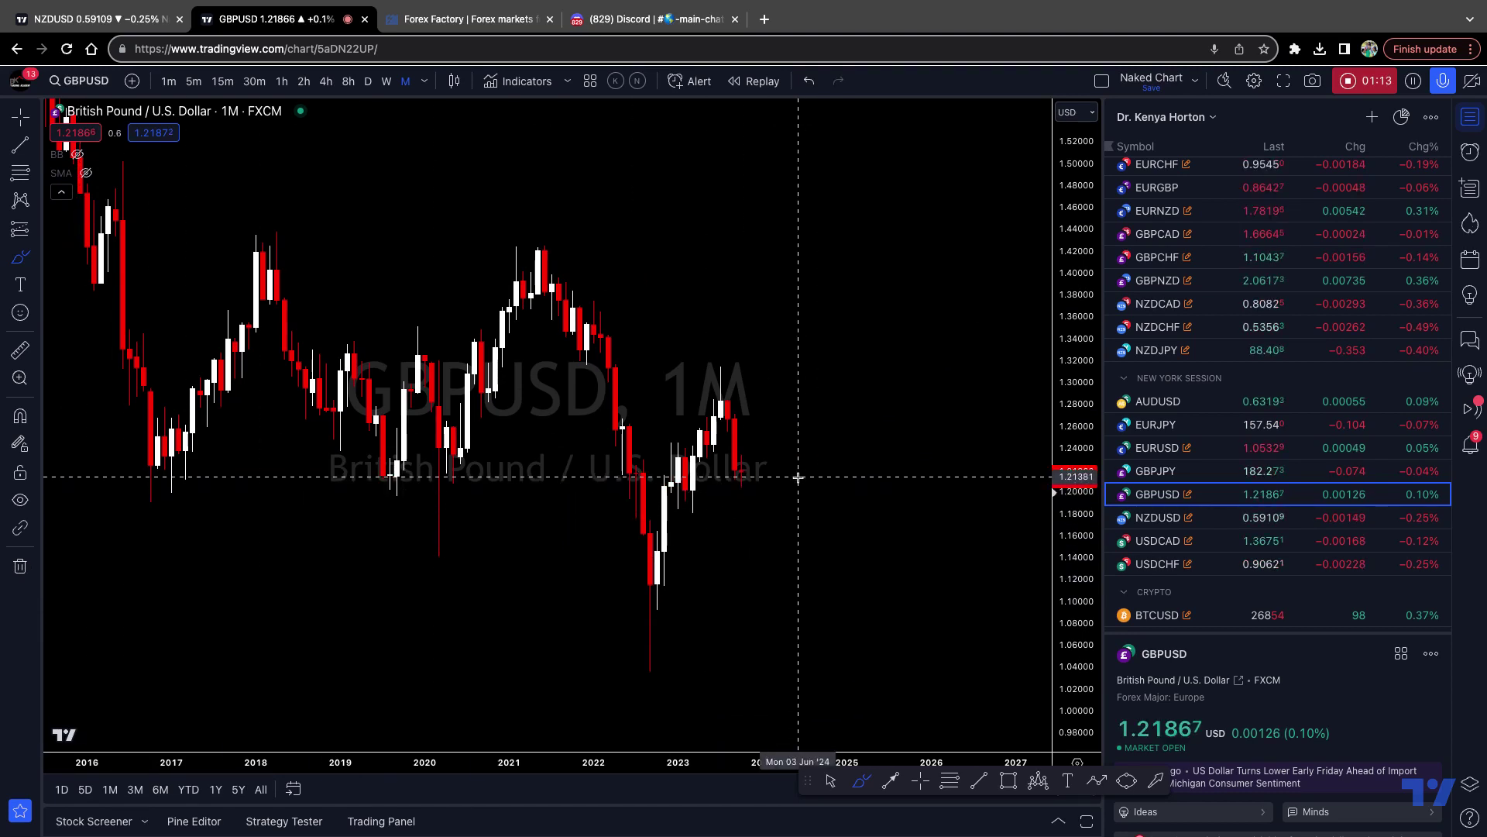
click(386, 80)
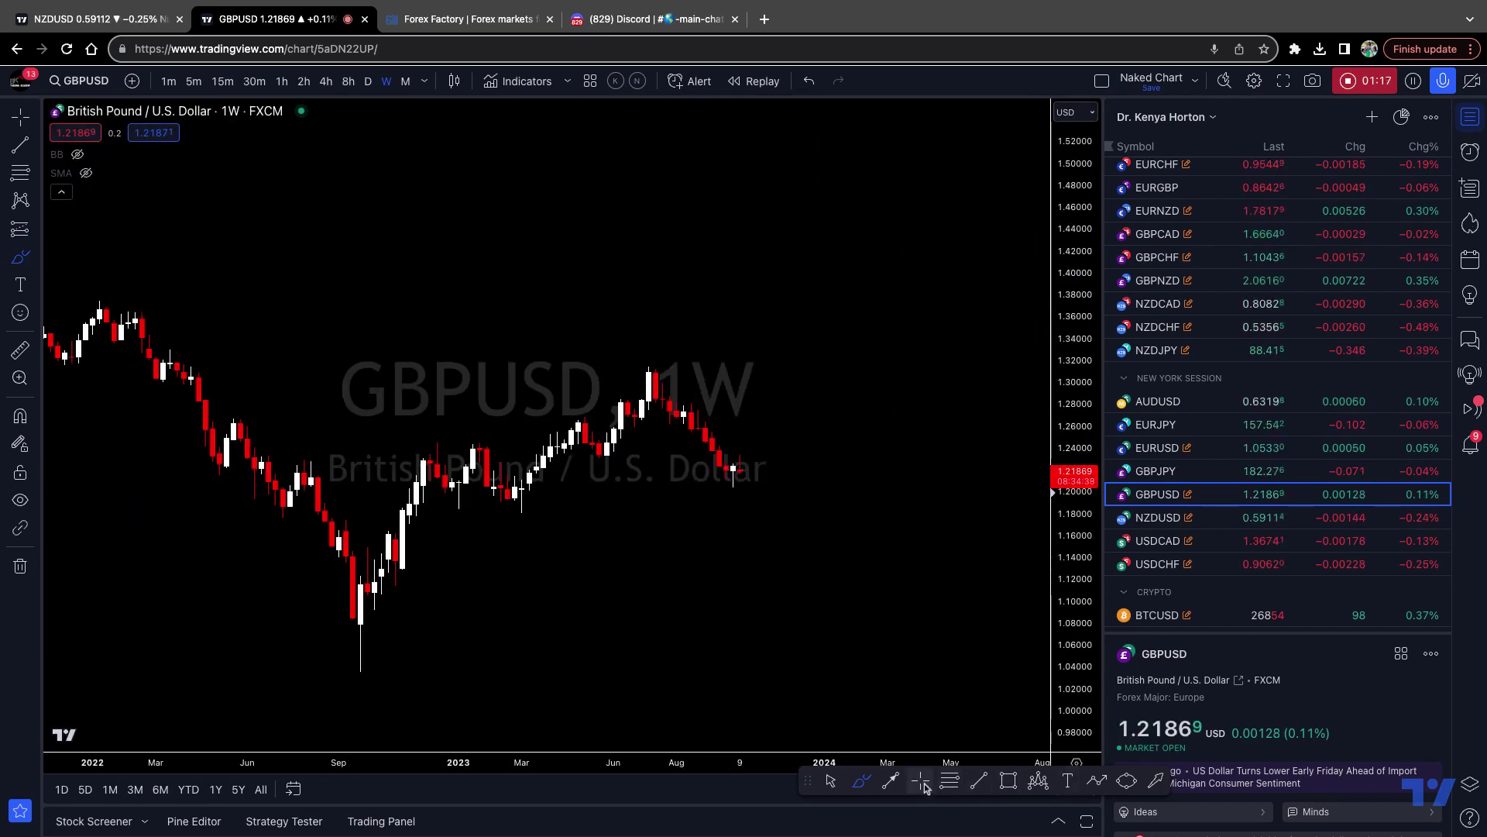
Draw a rising trend line from the September 2022 low at about 1.033 to about 1.339 in mid-October 2023.
drag(1083, 680, 1082, 650)
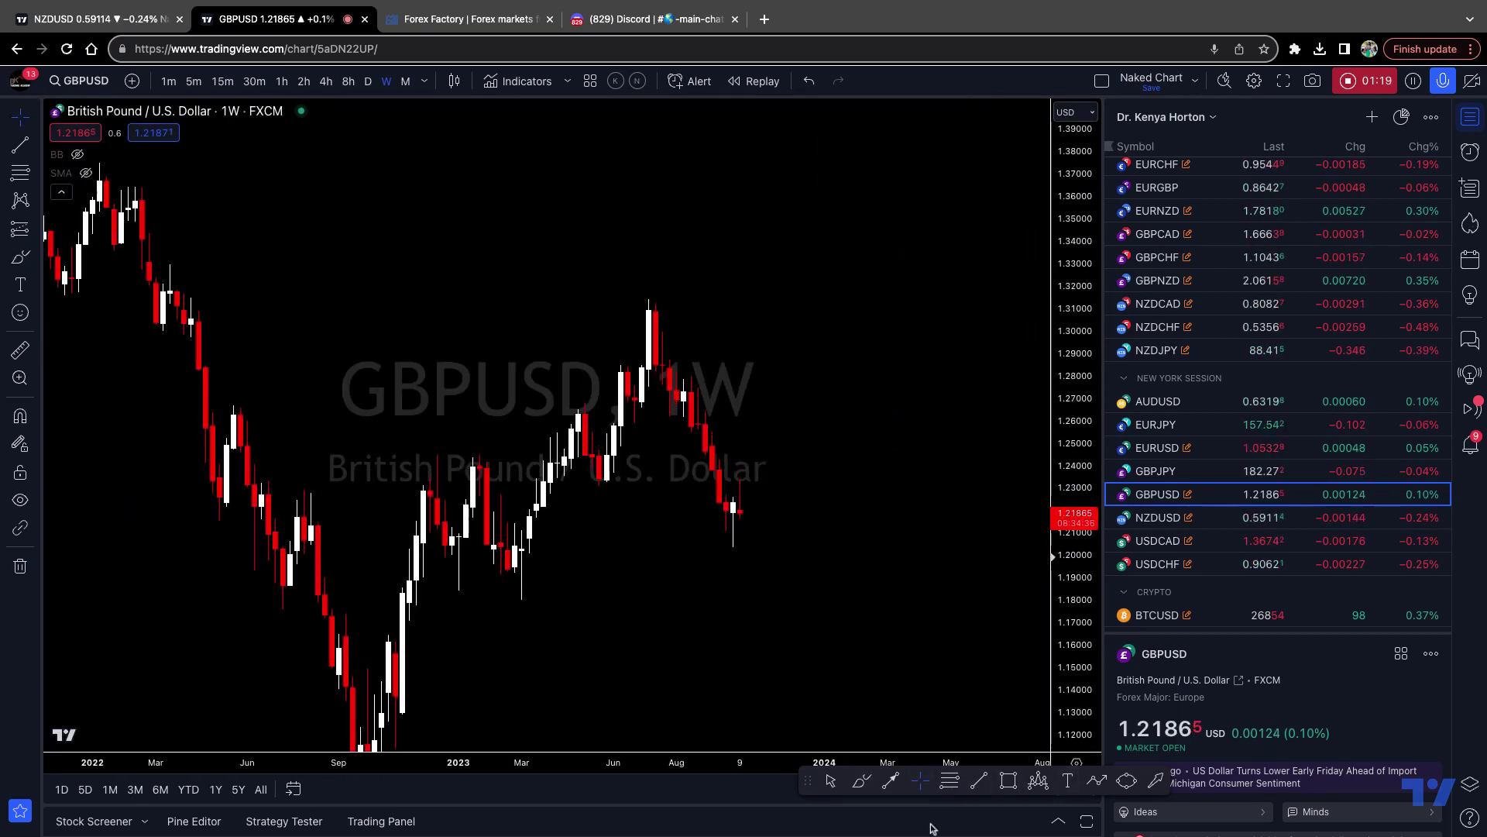
drag(806, 614, 874, 490)
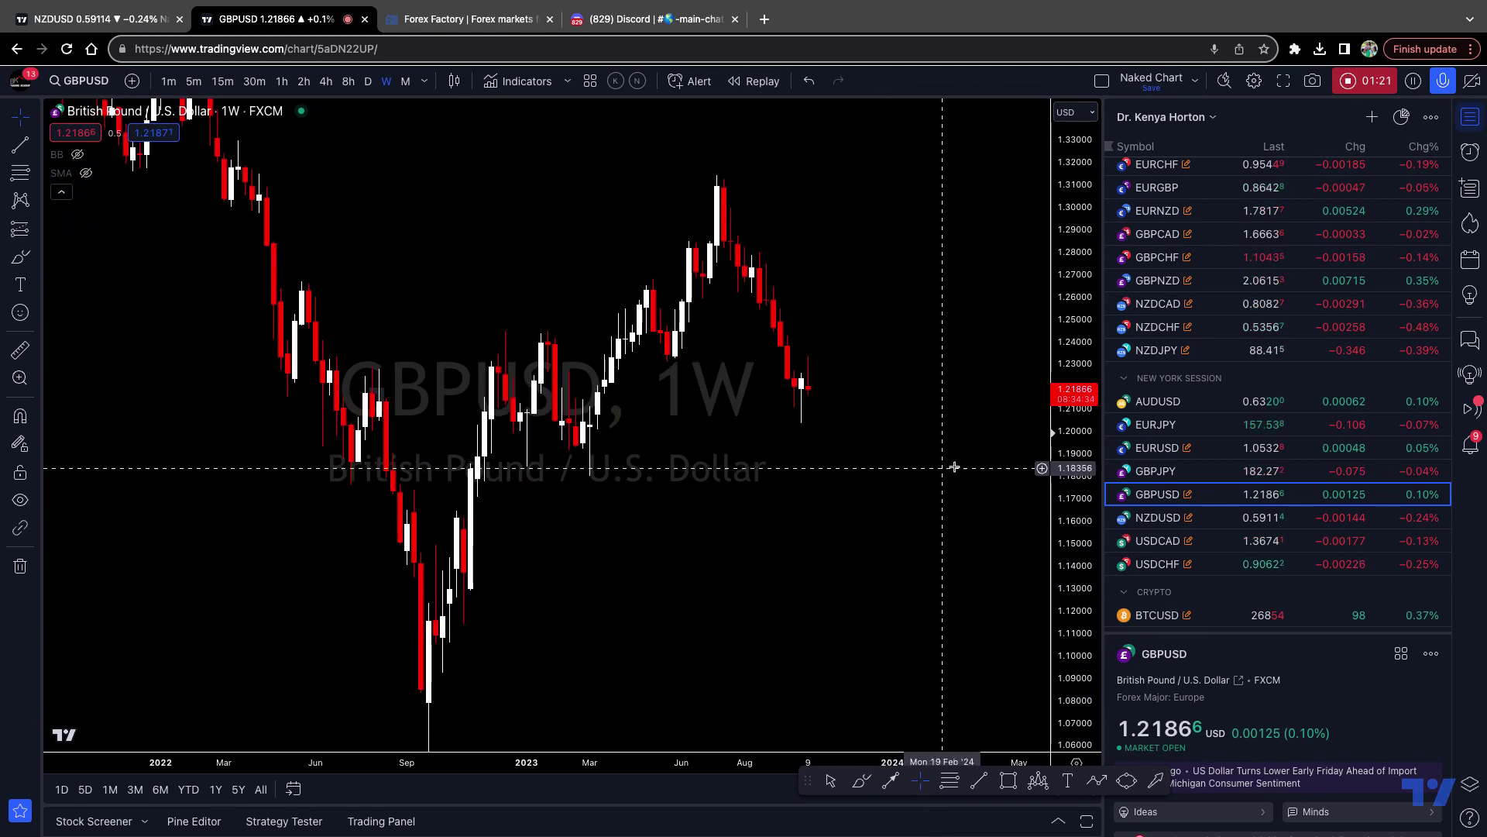
drag(1093, 419, 1088, 550)
scroll(956, 551, down, 2)
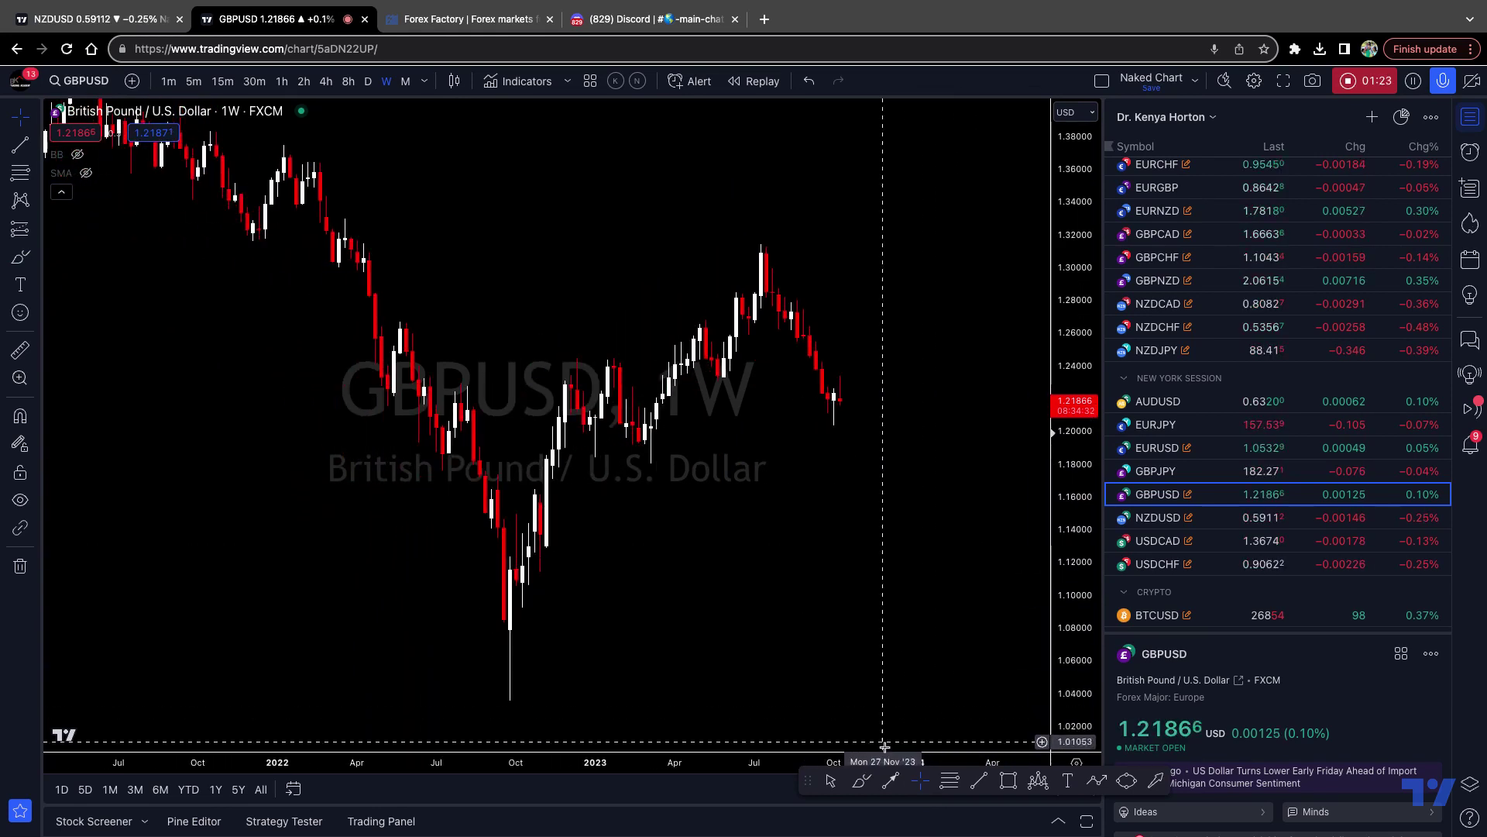
click(980, 781)
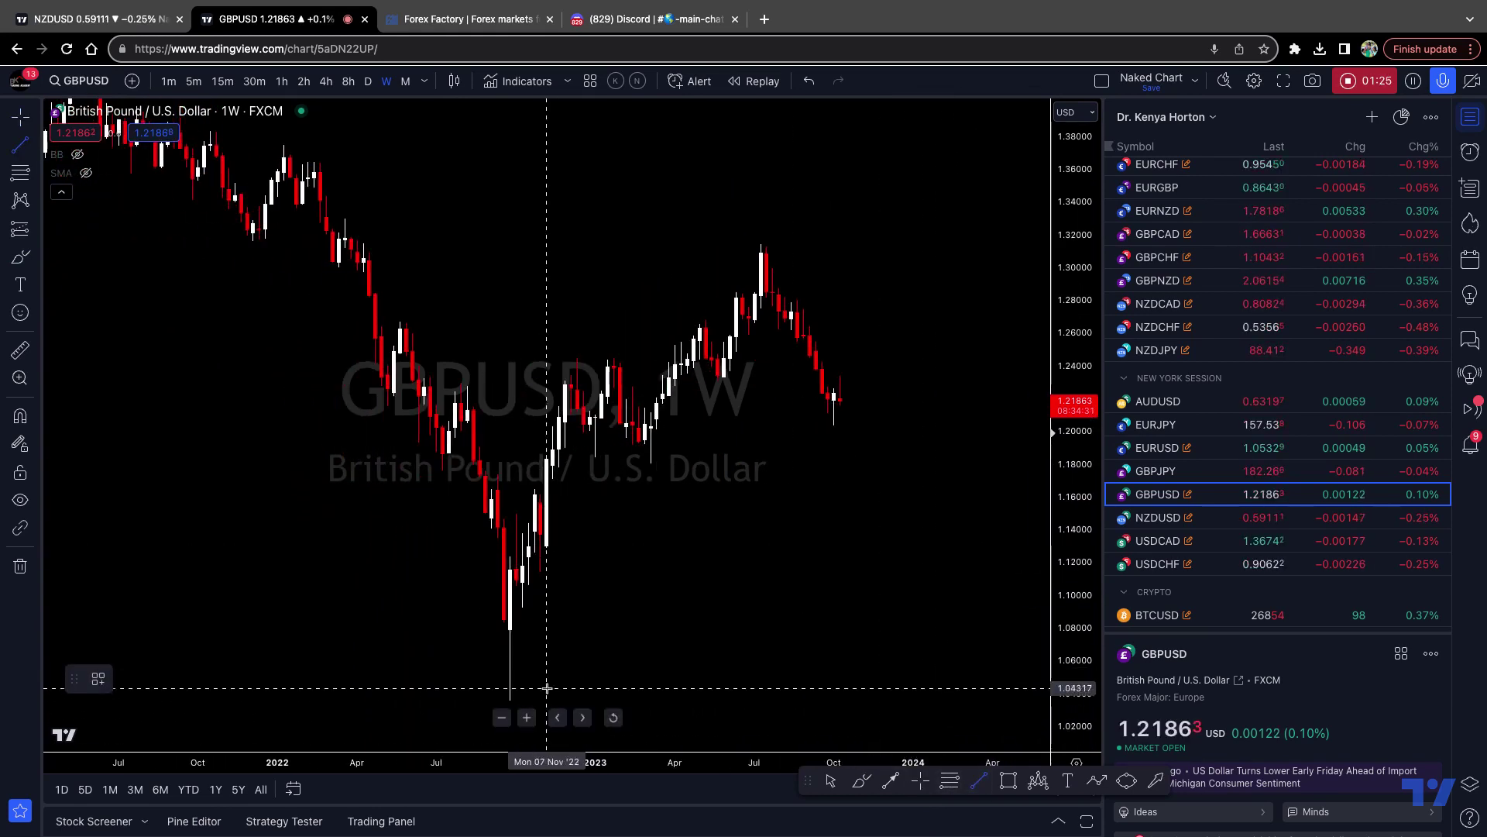
click(510, 704)
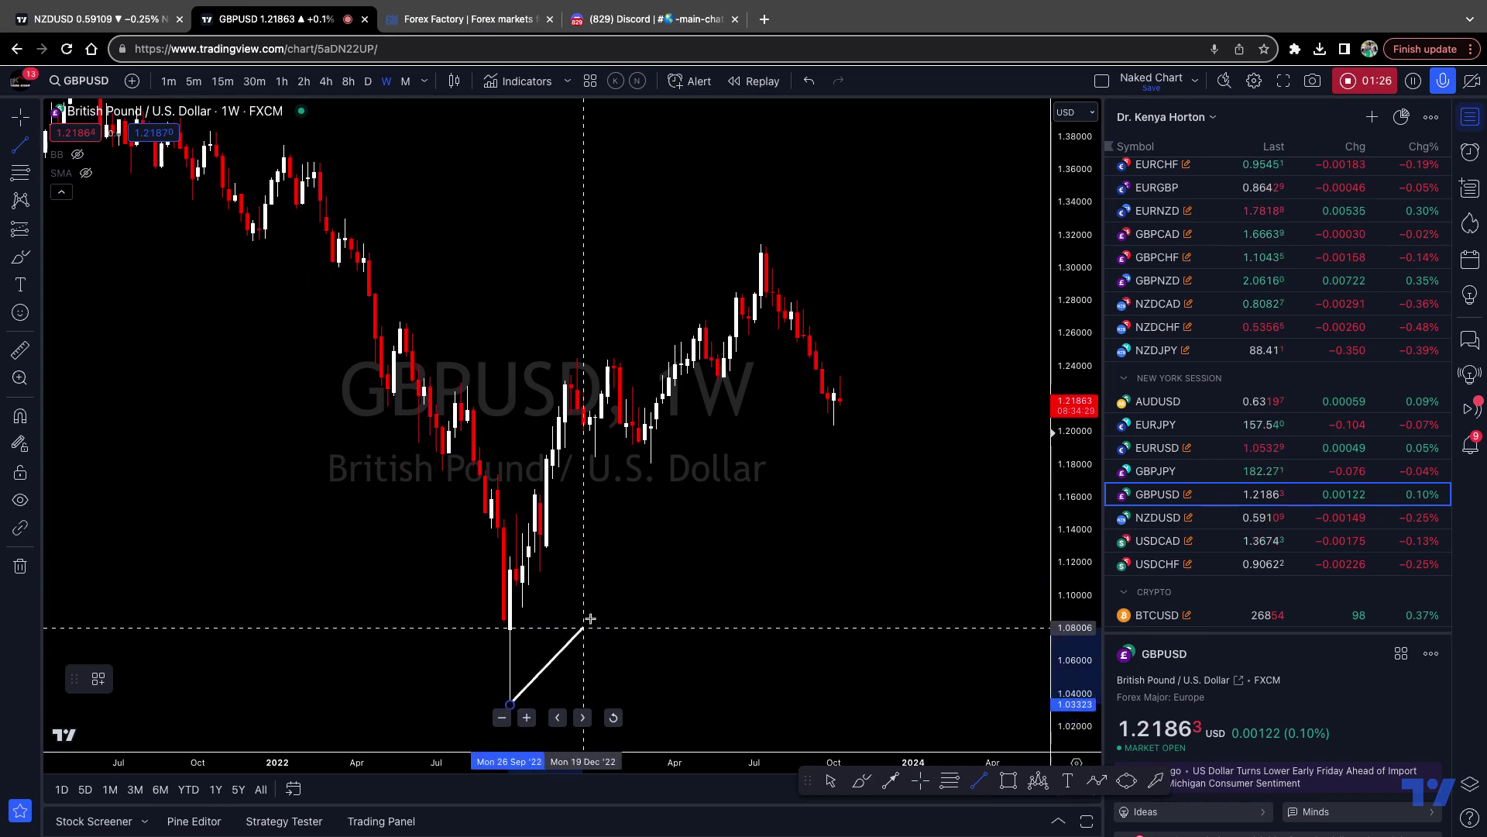
click(847, 204)
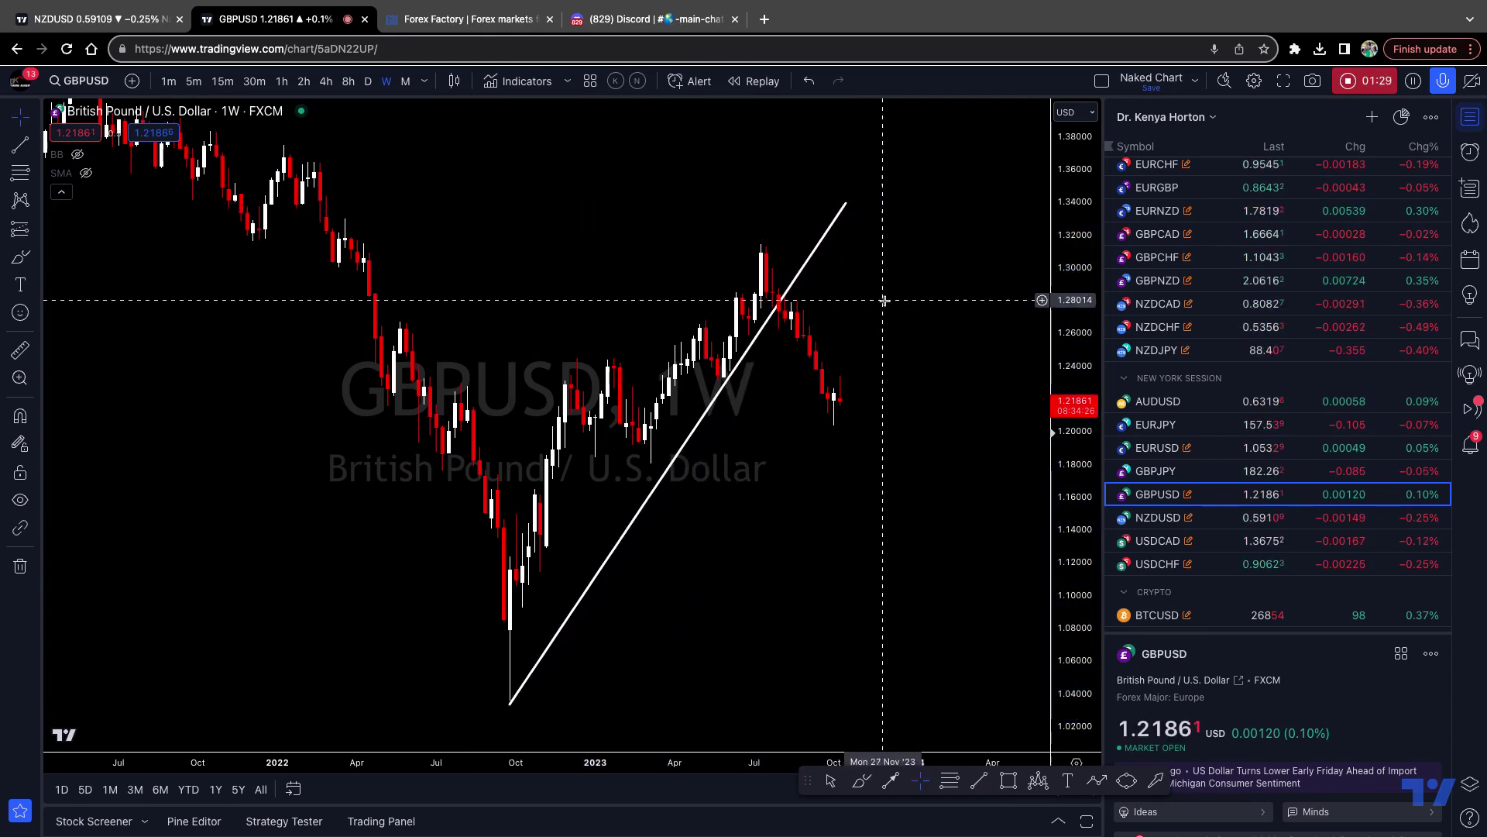
Clone the rising trend line and place the copy along the December 2022 high as the channel's upper boundary.
scroll(821, 399, up, 2)
scroll(719, 465, left, 2)
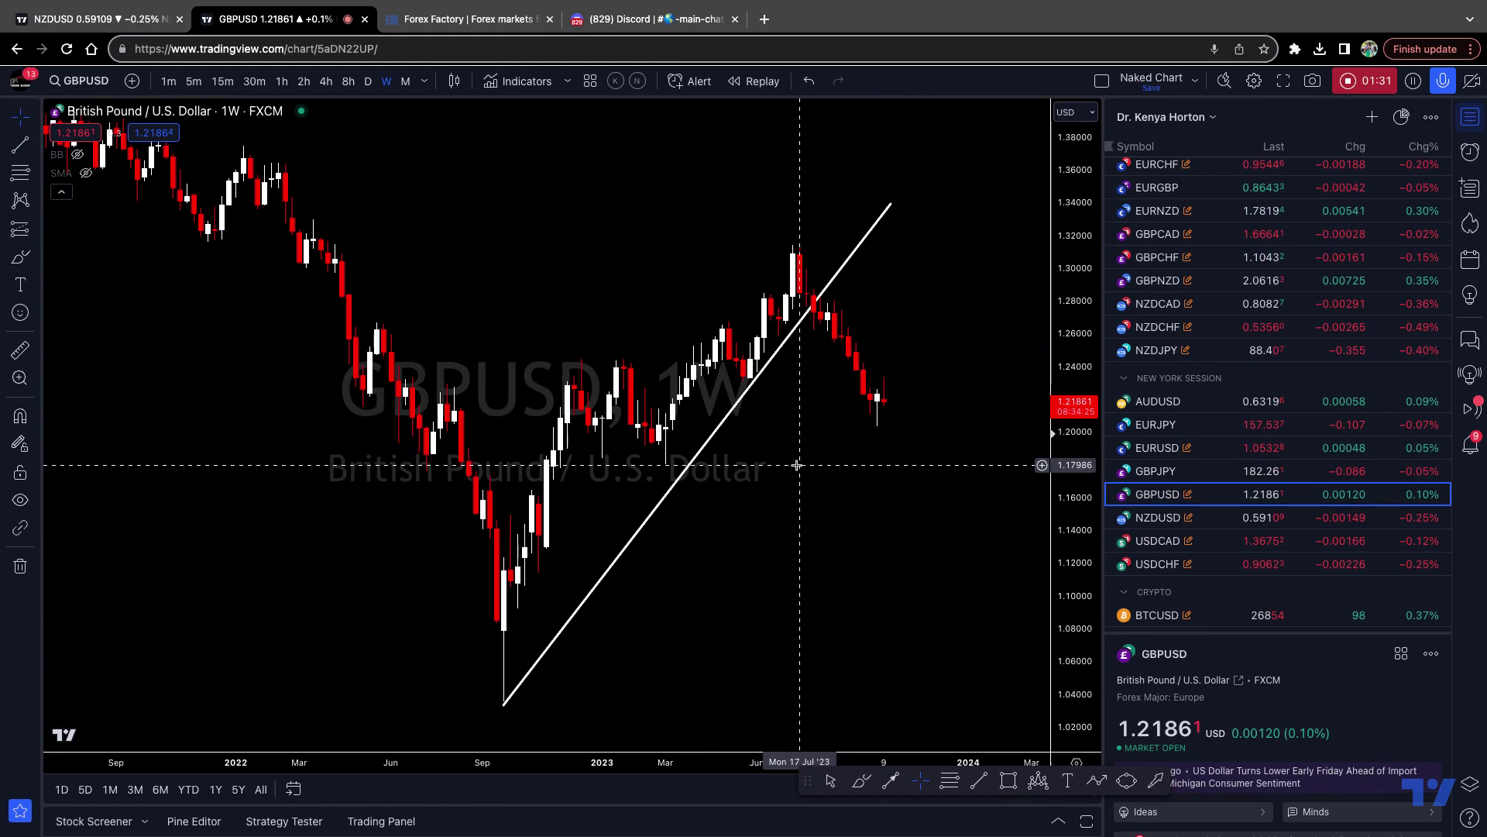
click(708, 448)
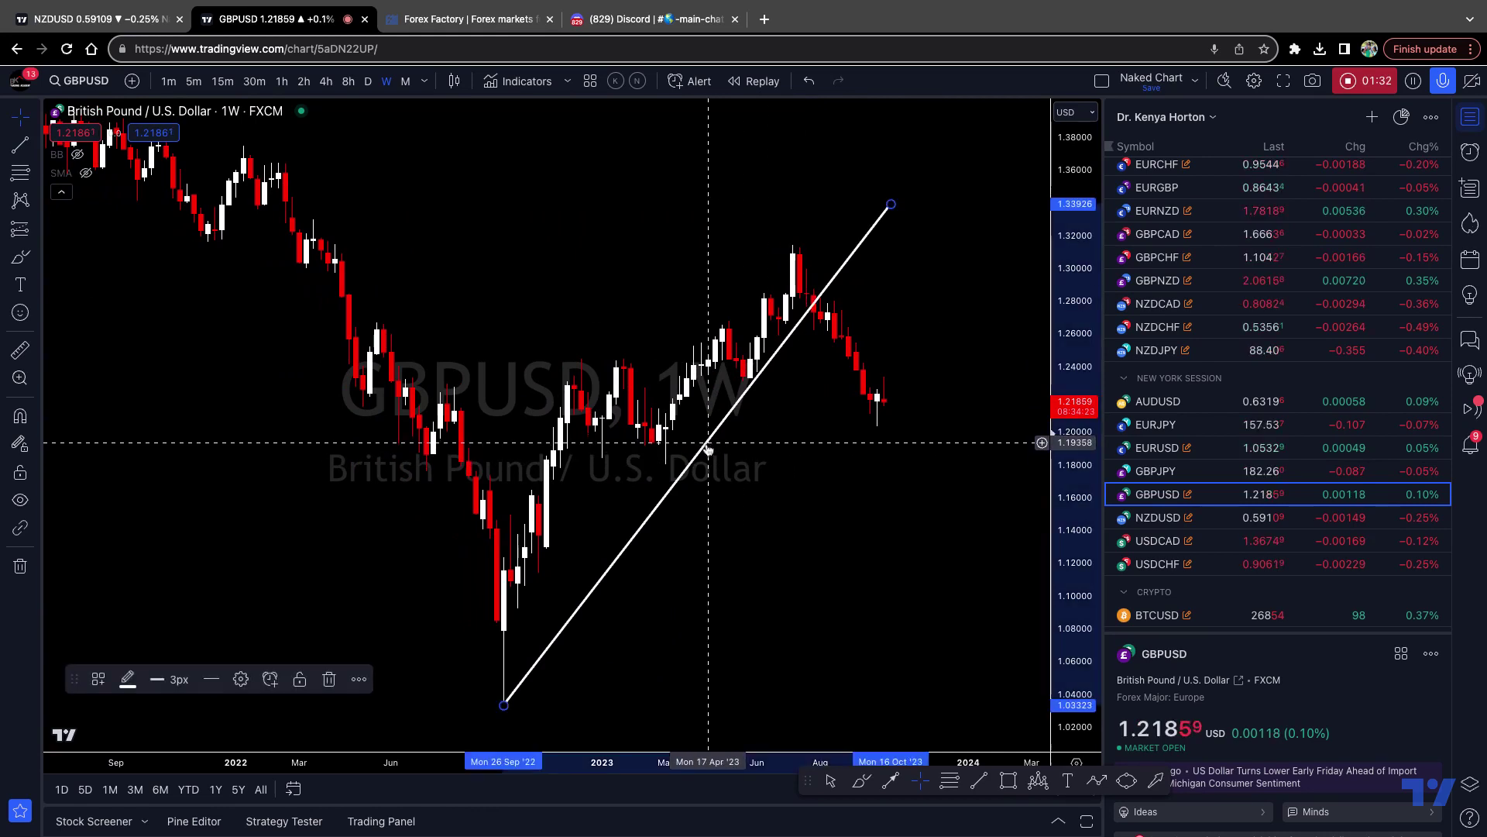
click(358, 678)
click(395, 755)
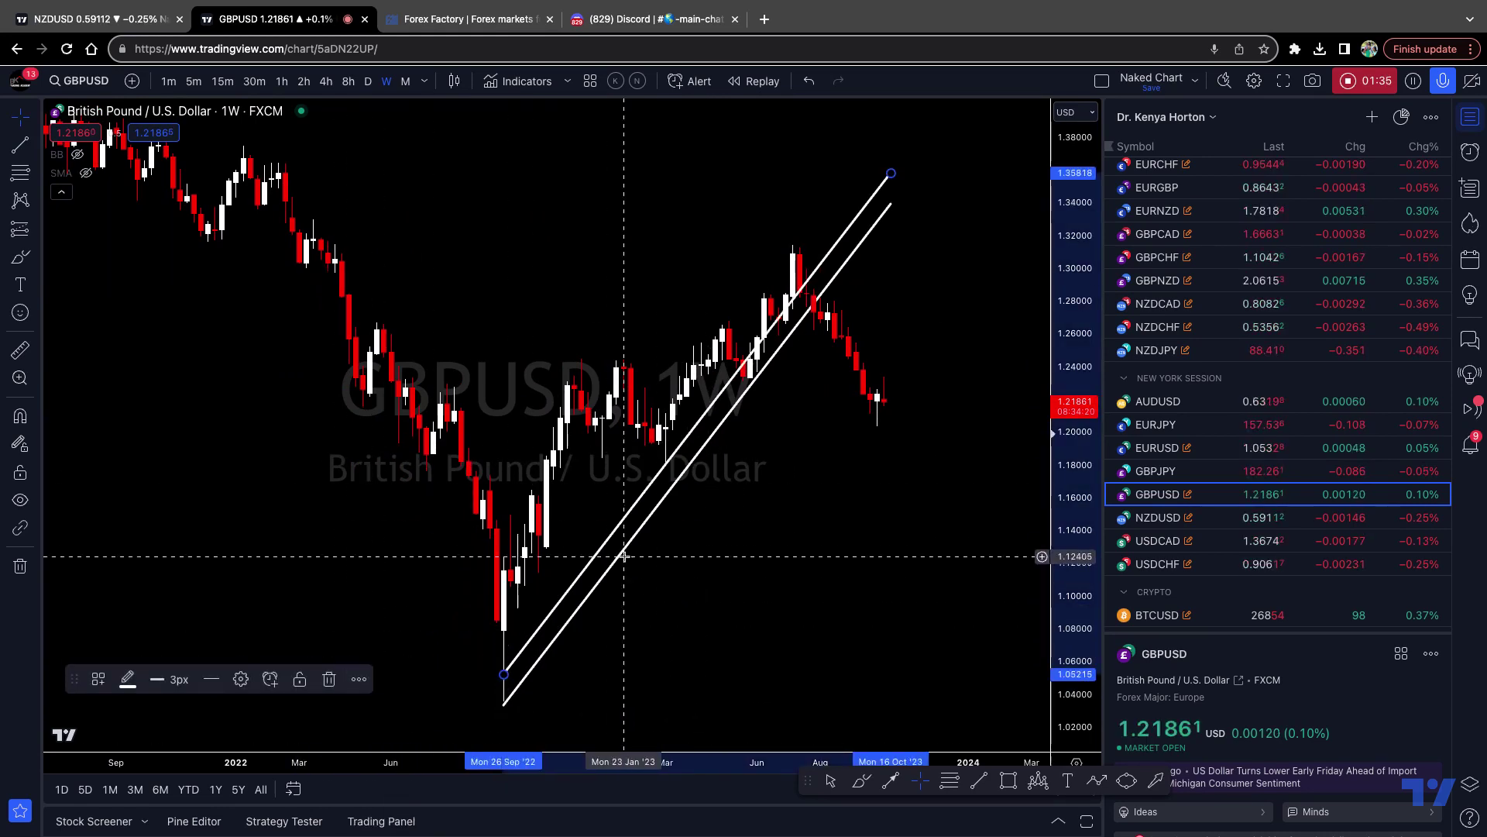
drag(600, 553, 495, 489)
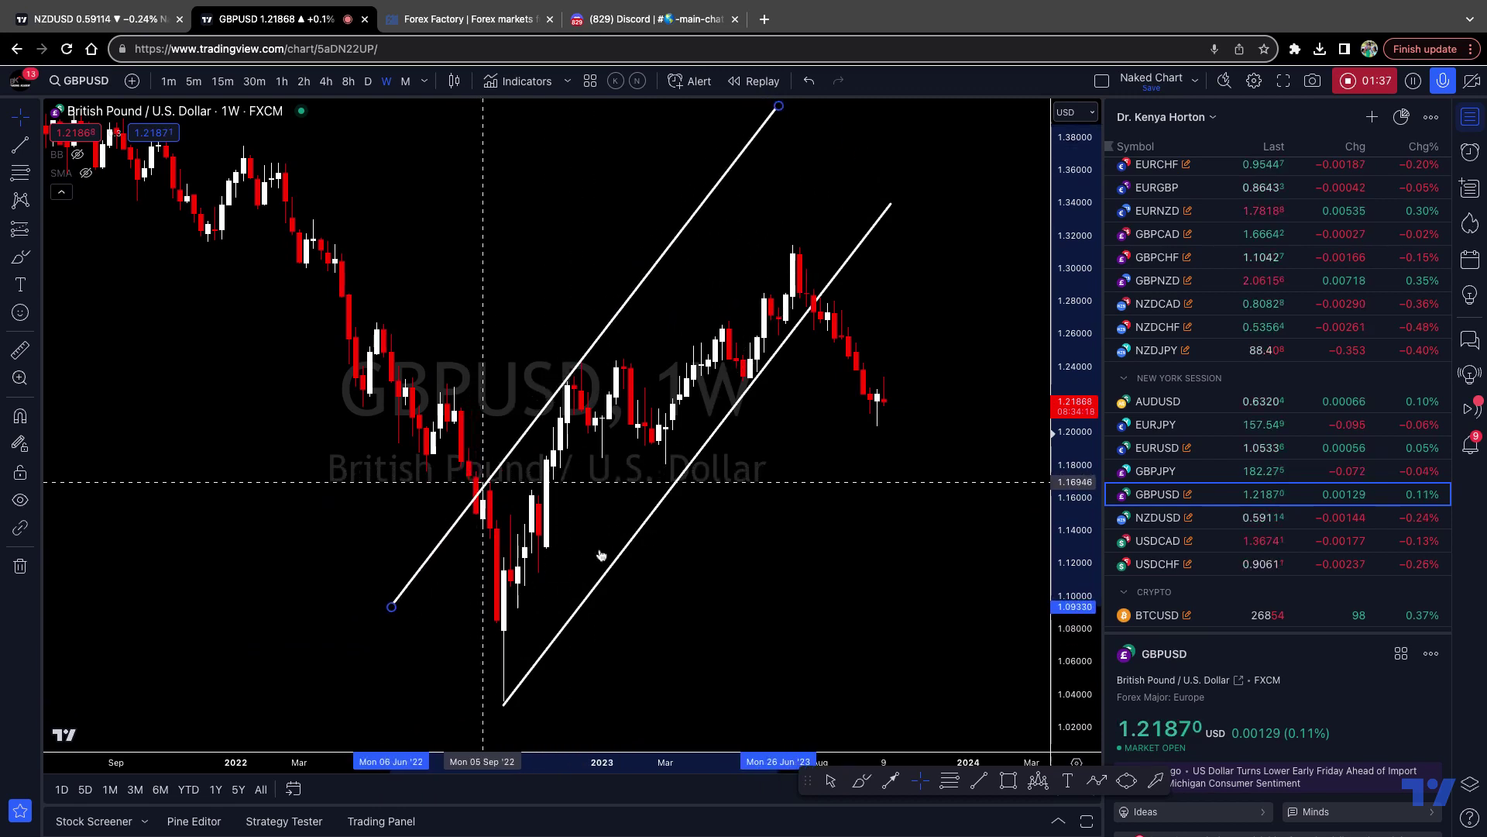
click(880, 731)
Draw a rectangle zone at about 1.226–1.236 from January 2022 to June 2023 and circle the mid-2022 highs at it.
click(1008, 780)
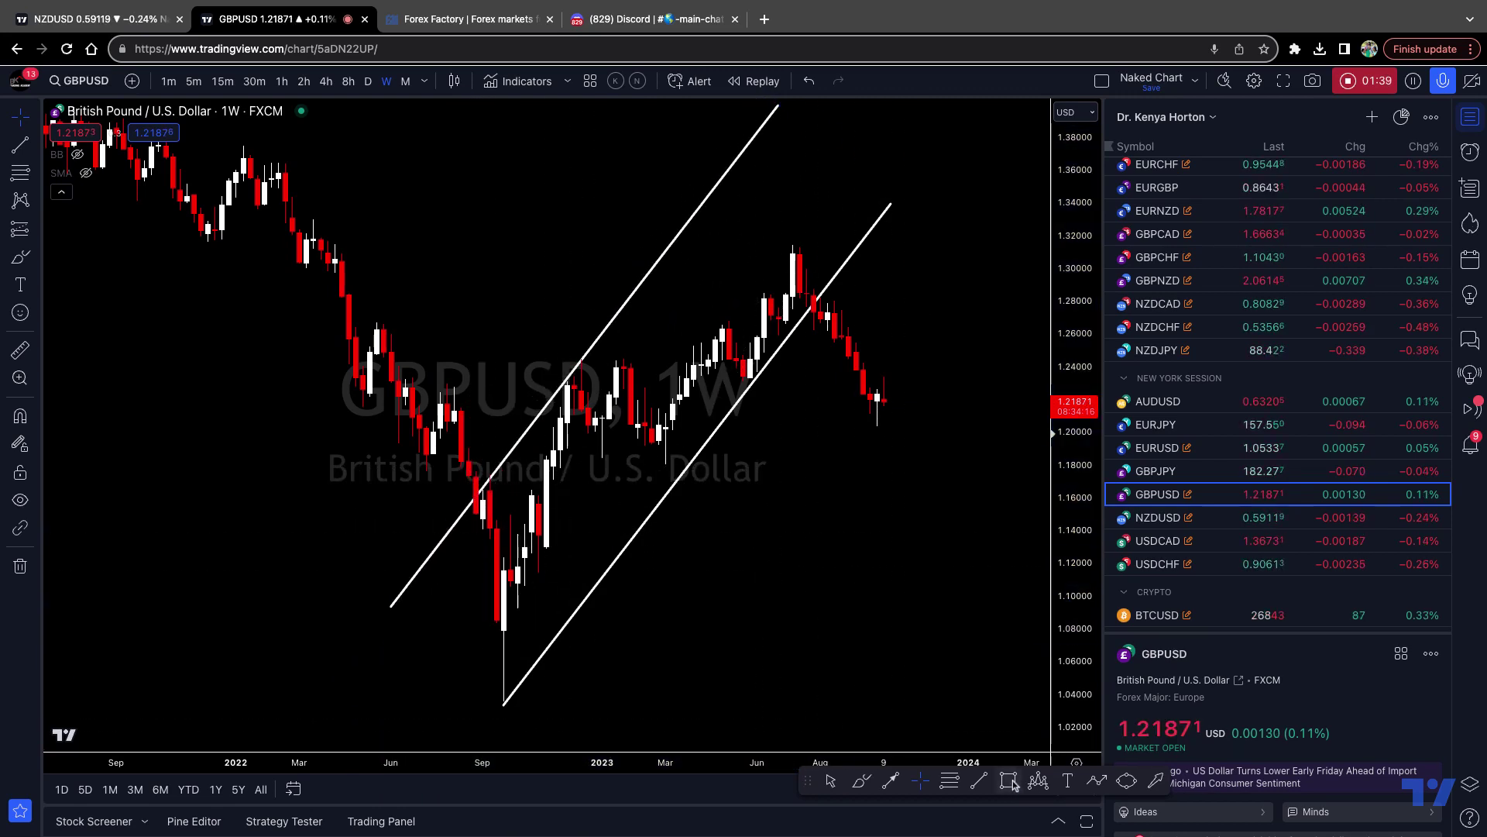
drag(264, 373, 771, 390)
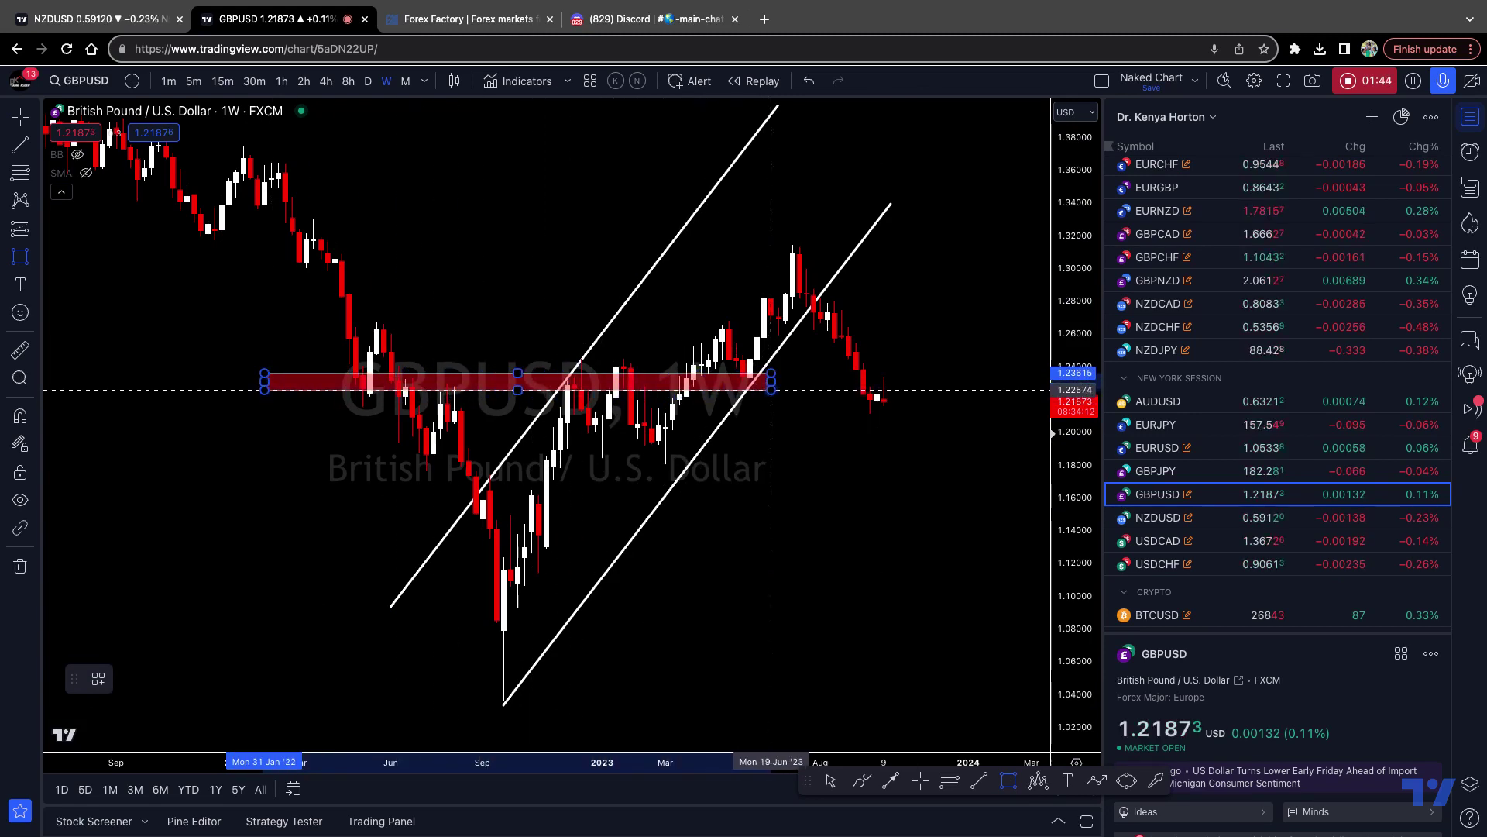
click(862, 783)
mouse_move(465, 380)
mouse_down()
mouse_move(475, 409)
mouse_move(430, 377)
mouse_up()
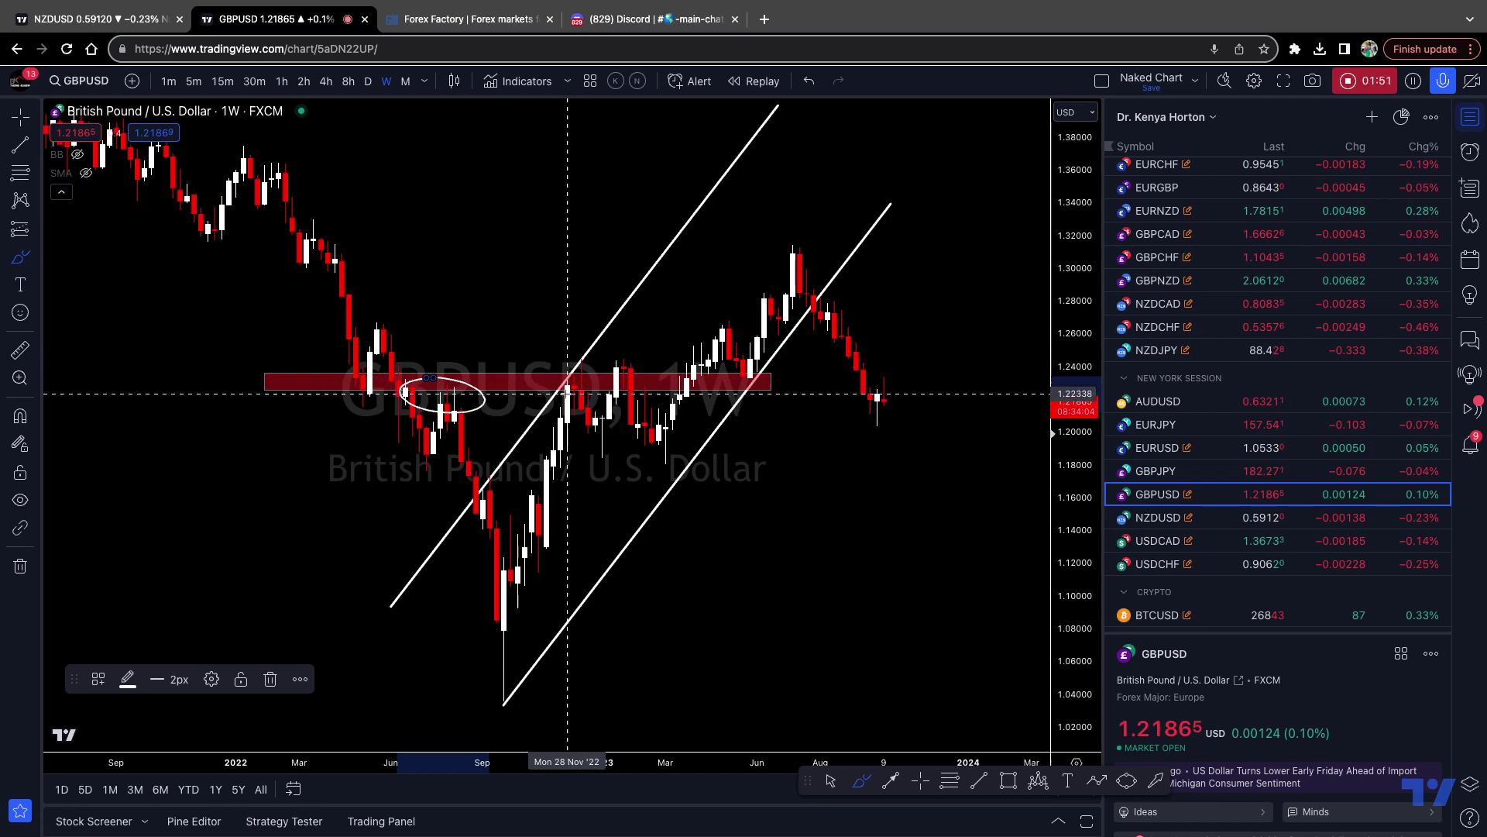
Brush the pullbacks from the zone around January 2023, a support line near 1.187, and a circle around the March 2023 low.
mouse_move(546, 388)
mouse_down()
mouse_move(593, 391)
mouse_move(627, 435)
mouse_up()
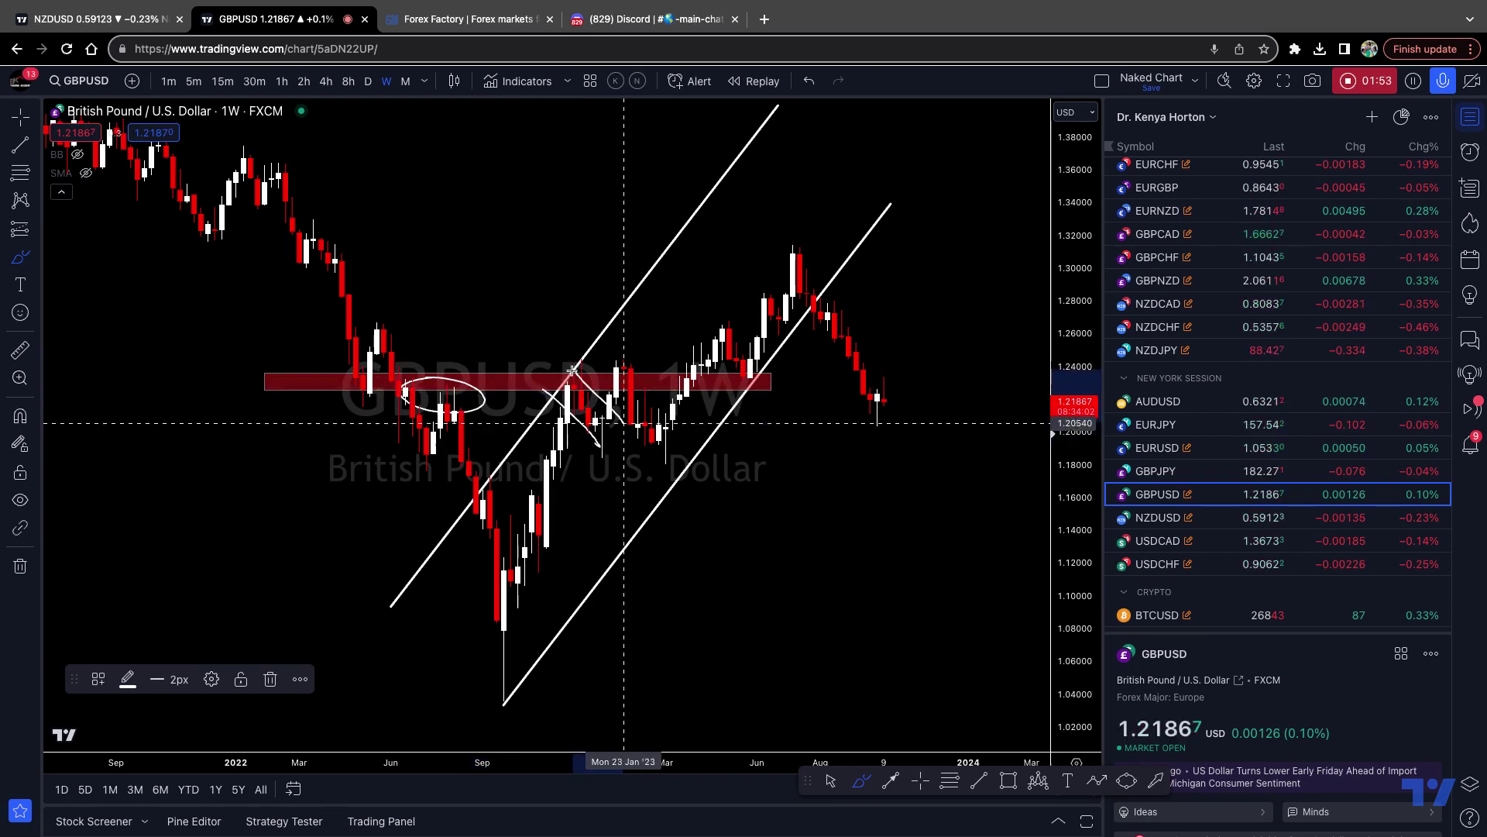
drag(385, 459, 736, 452)
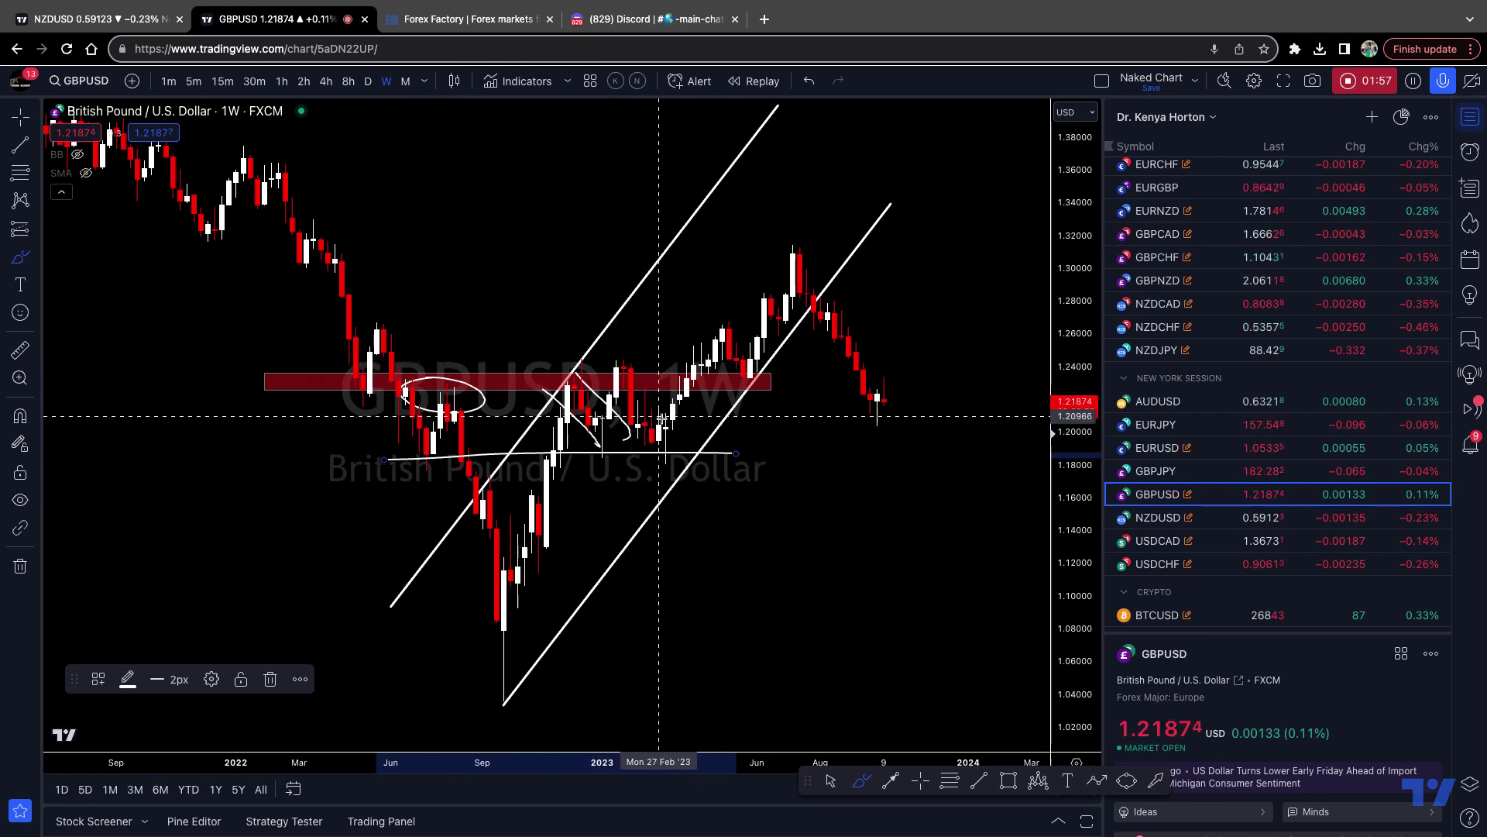
mouse_move(666, 438)
mouse_down()
mouse_move(682, 464)
mouse_move(664, 440)
mouse_up()
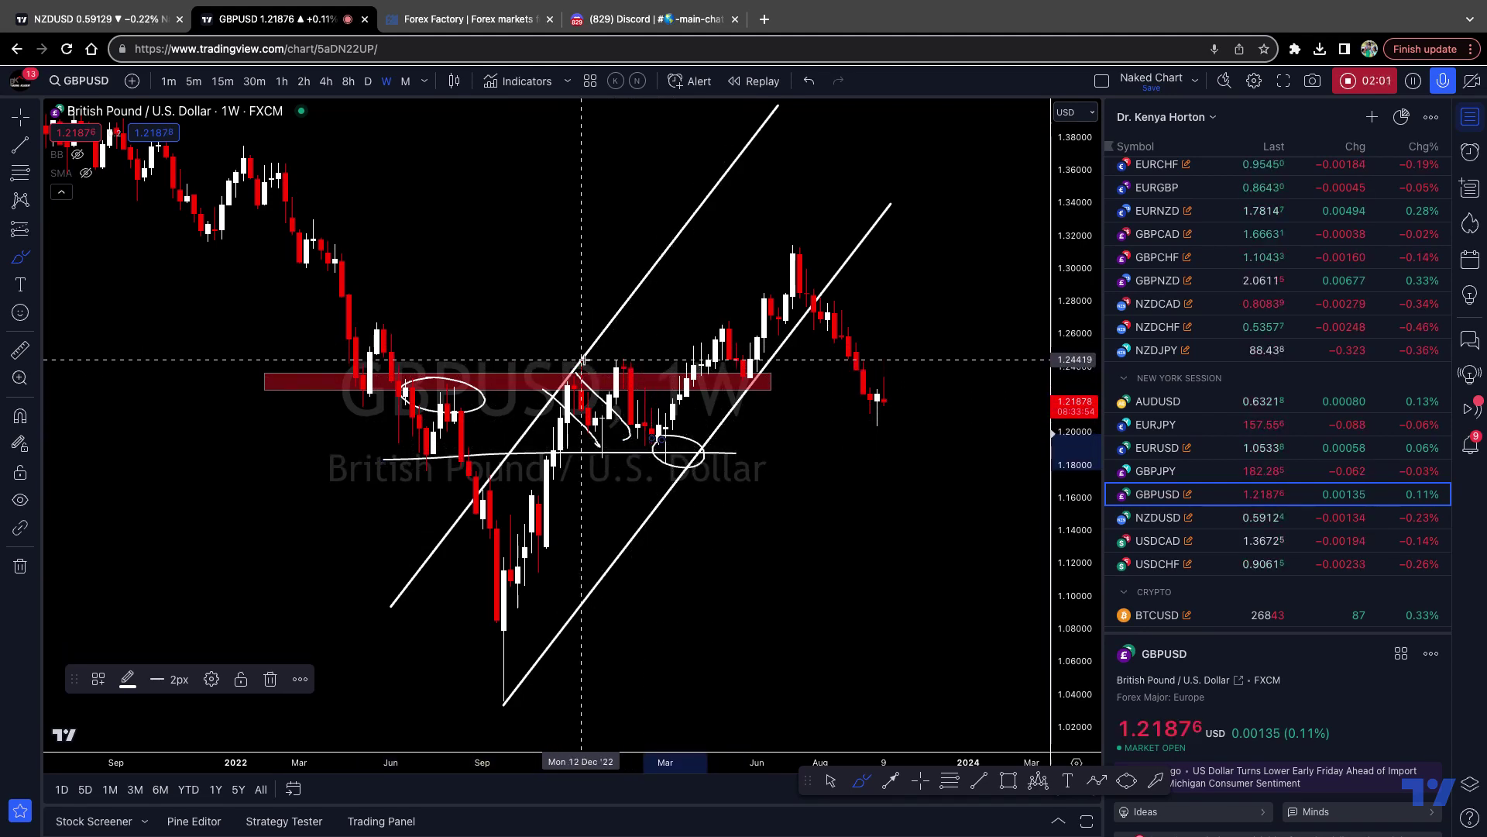
Brush a horizontal line at about 1.244 across the early-2023 highs, and circle the May 2023 high and the following low.
drag(581, 361, 808, 358)
drag(693, 310, 722, 315)
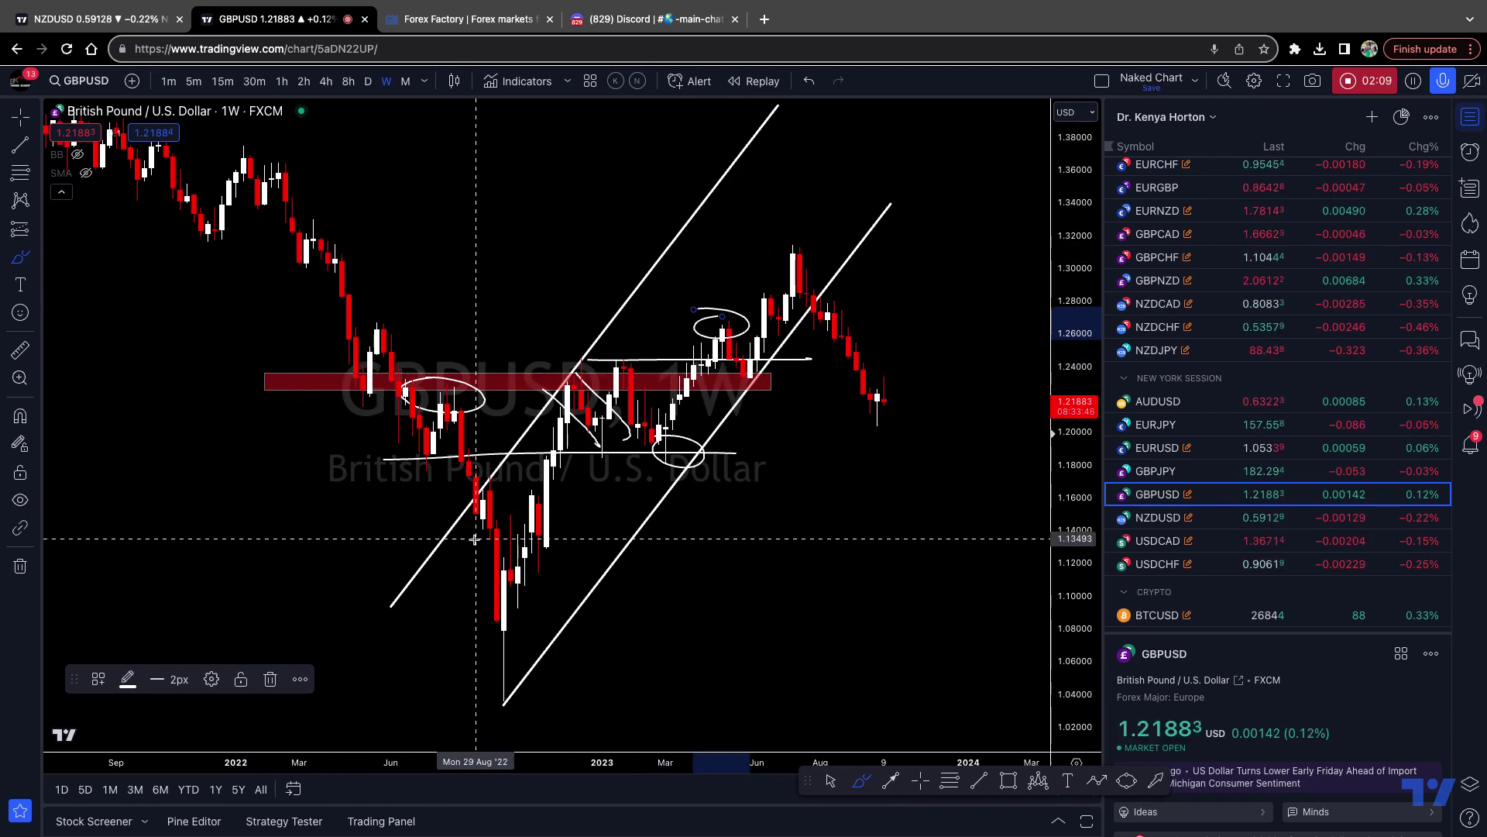
drag(750, 370, 749, 369)
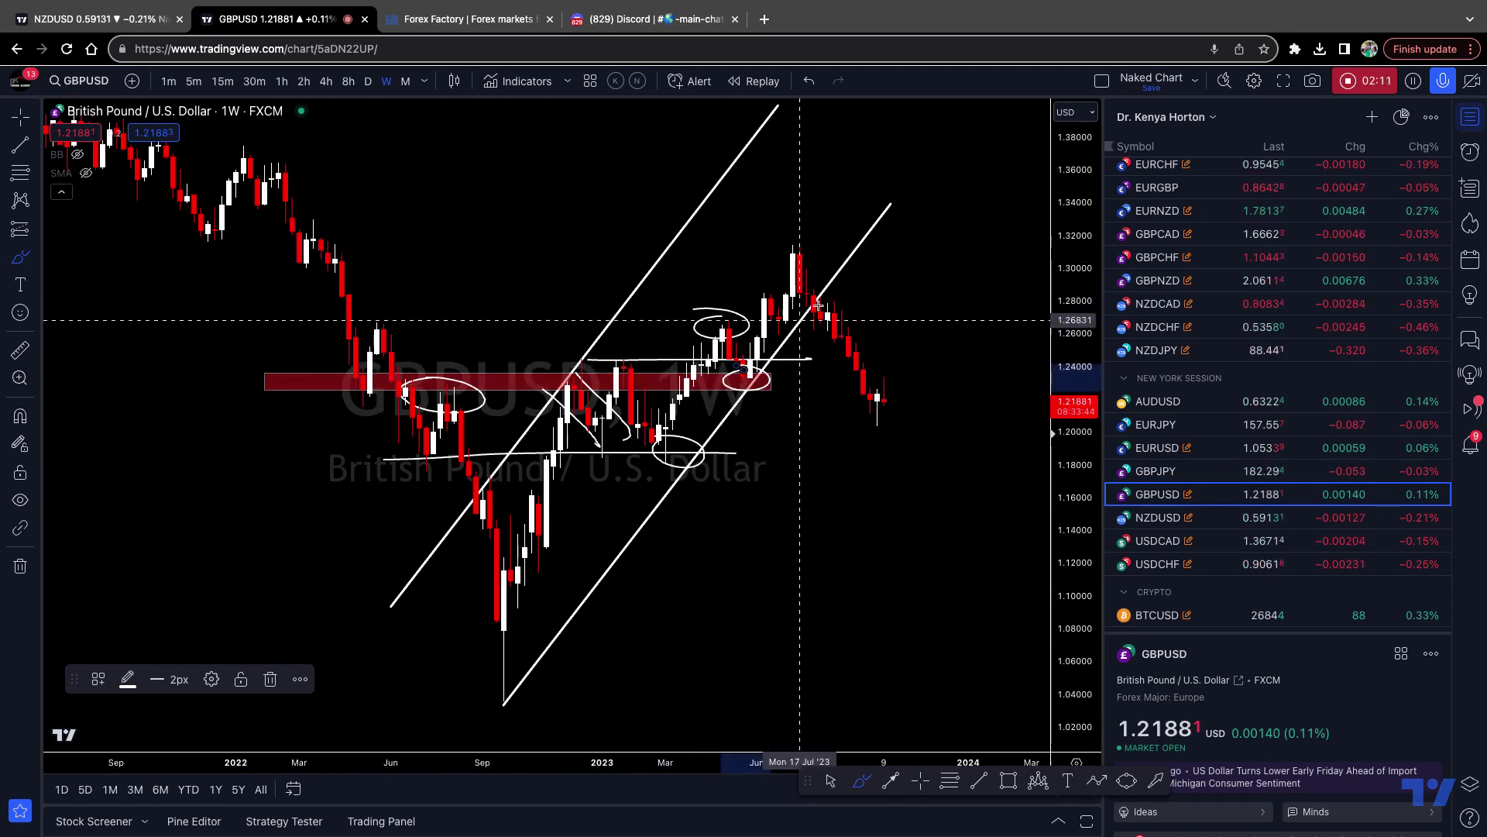
Circle the July 2023 peak, and mark the October 2023 retest on a horizontal line brushed at about 1.23.
mouse_move(792, 238)
mouse_down()
mouse_move(771, 254)
mouse_move(792, 237)
mouse_up()
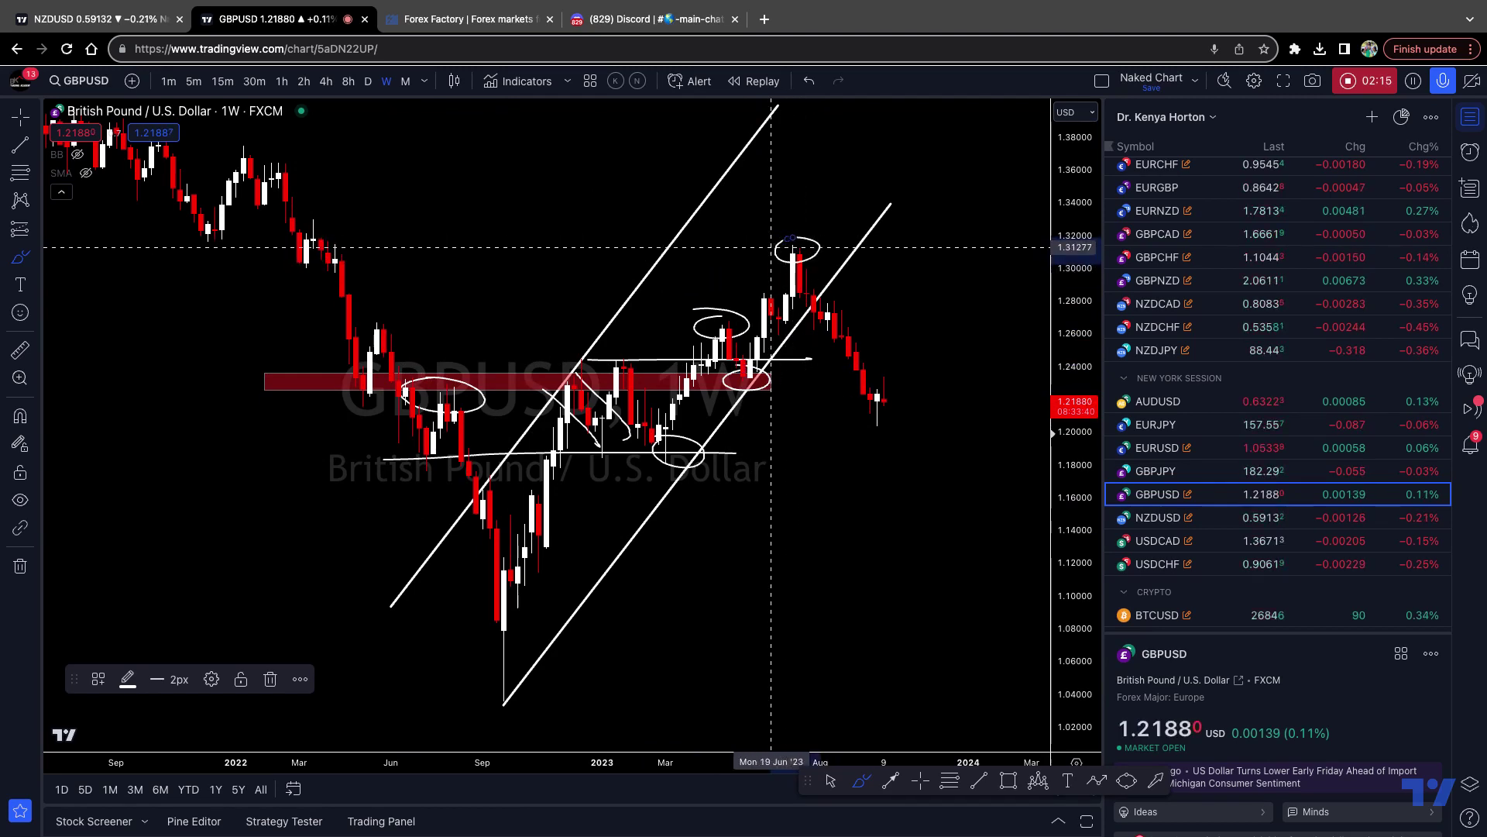
drag(687, 380, 940, 383)
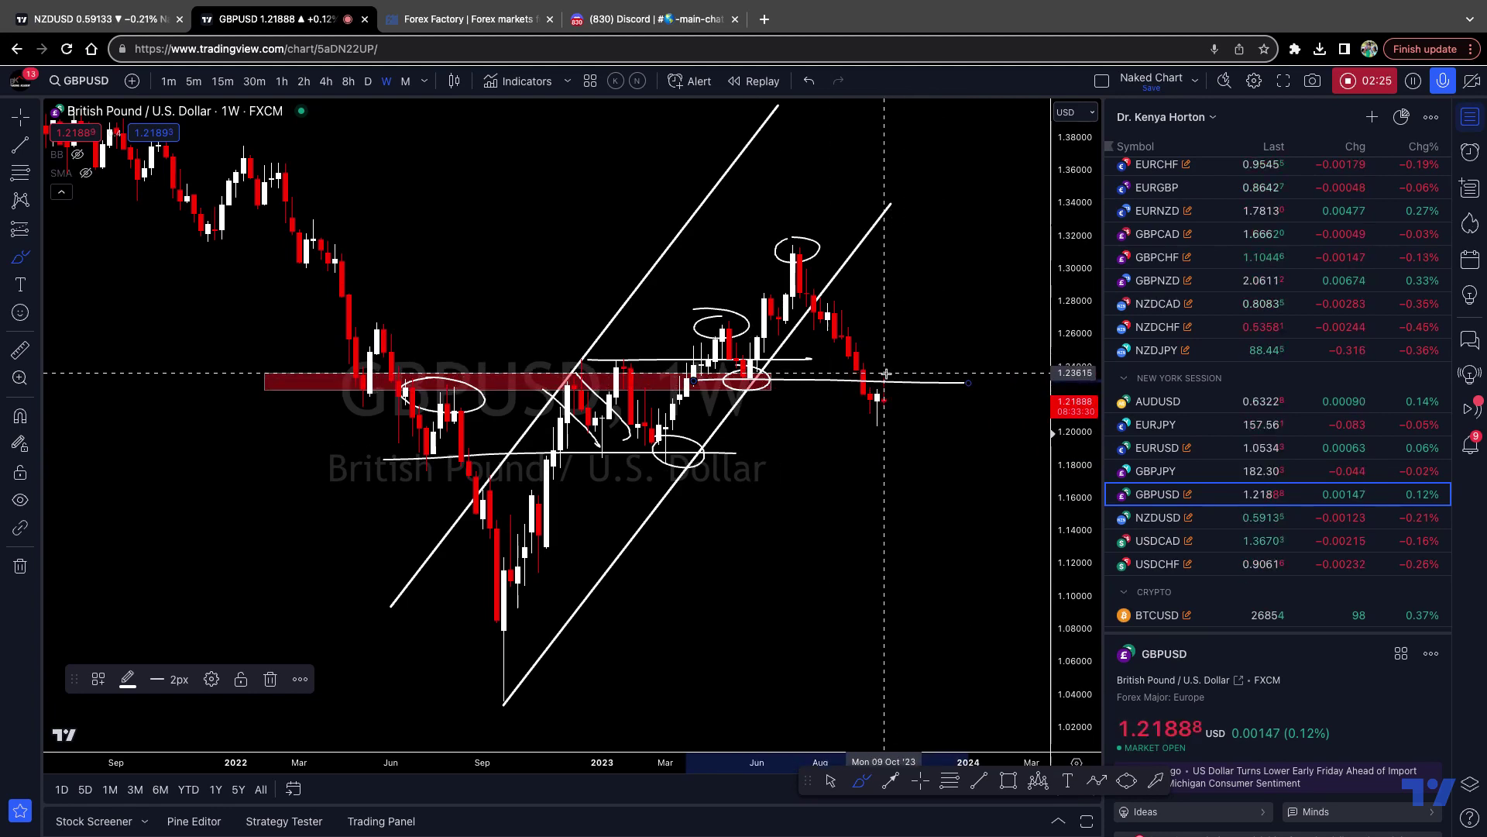
drag(886, 373, 884, 385)
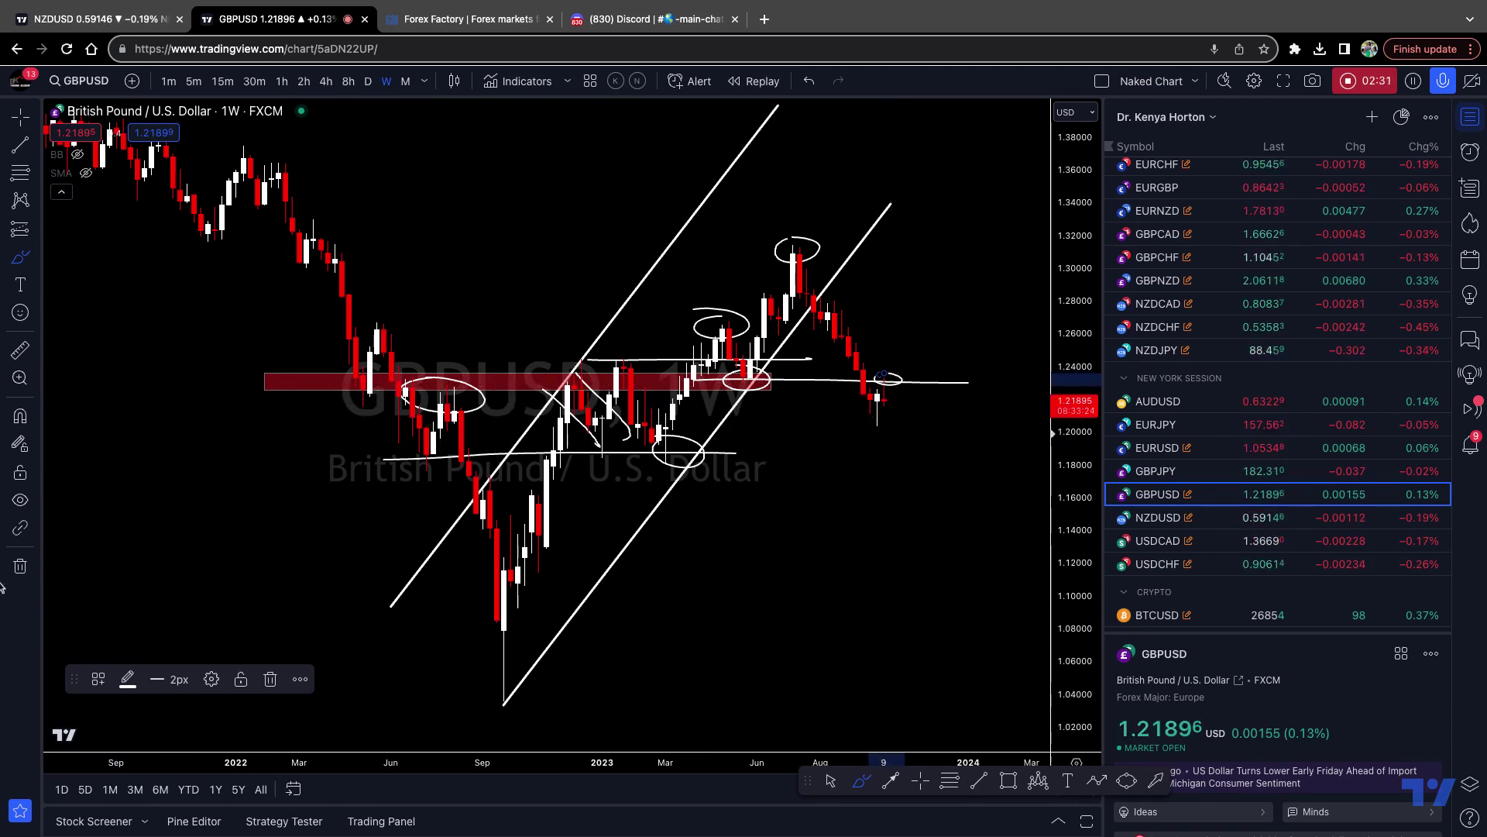
Remove all drawings and draw a rectangle zone at about 1.229–1.236 from mid-April to mid-December 2023.
click(19, 568)
click(132, 564)
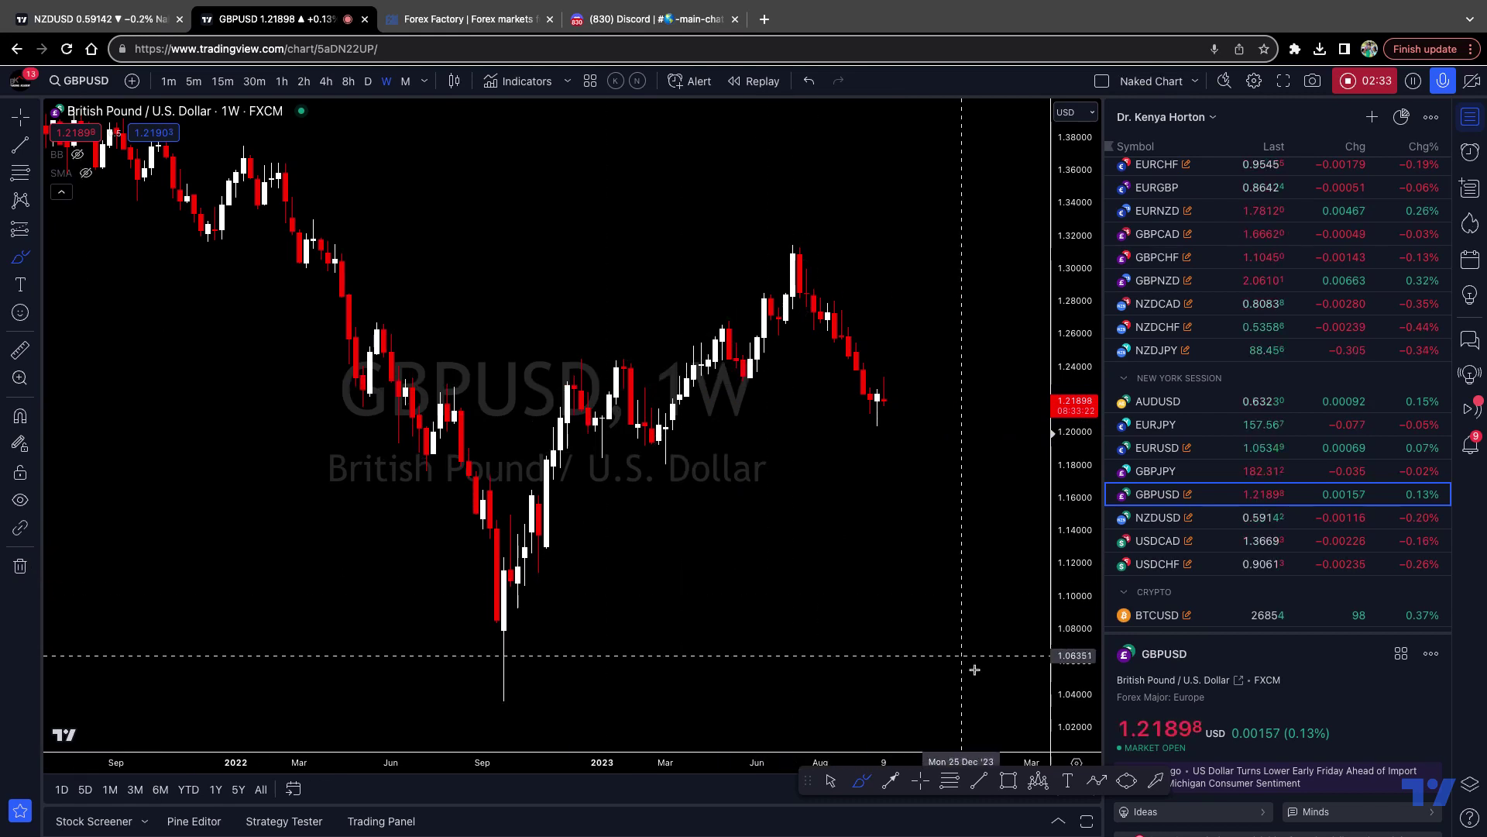
click(1009, 780)
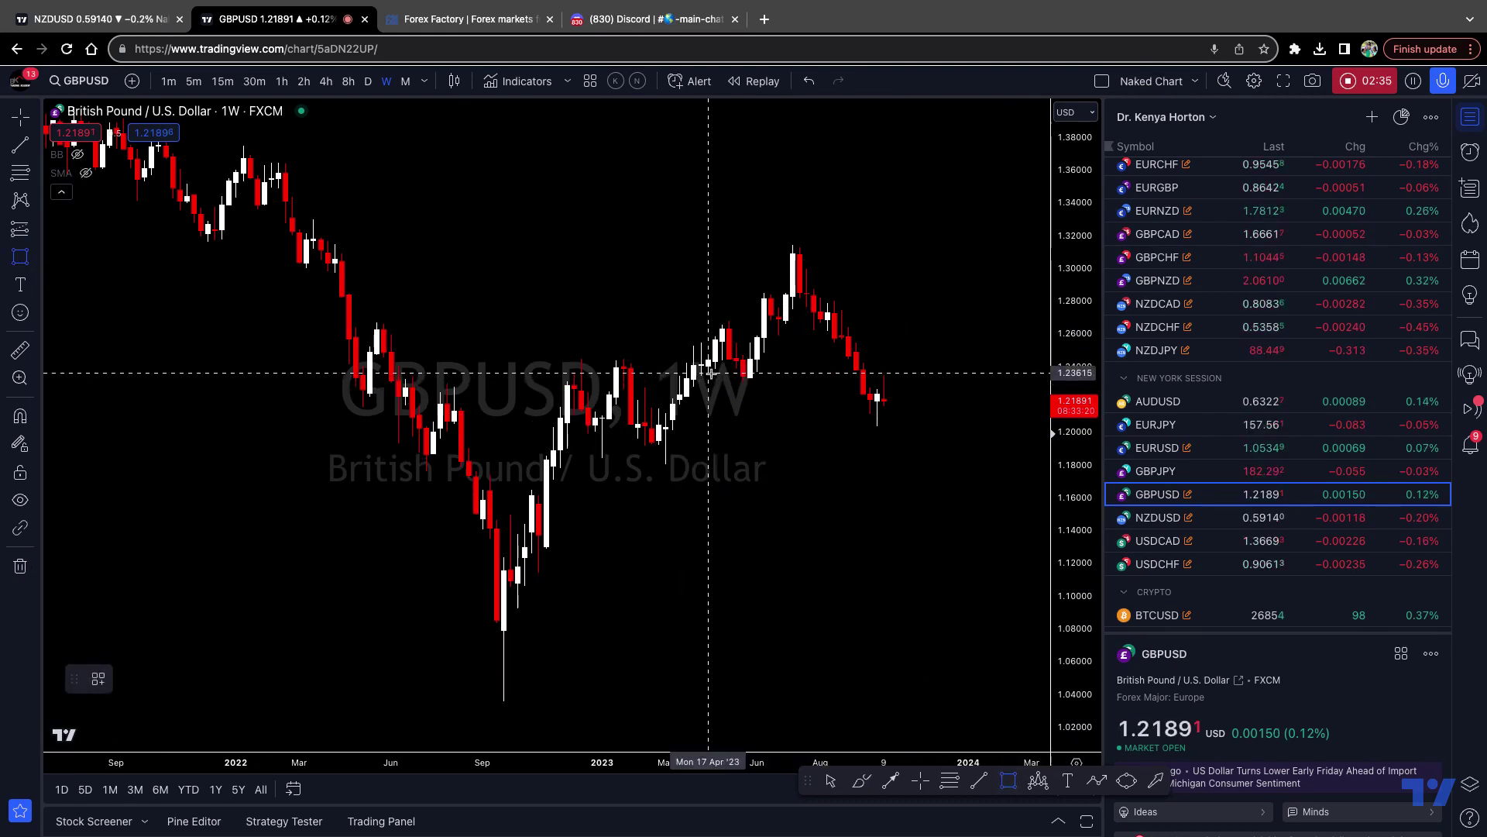
click(708, 373)
click(948, 384)
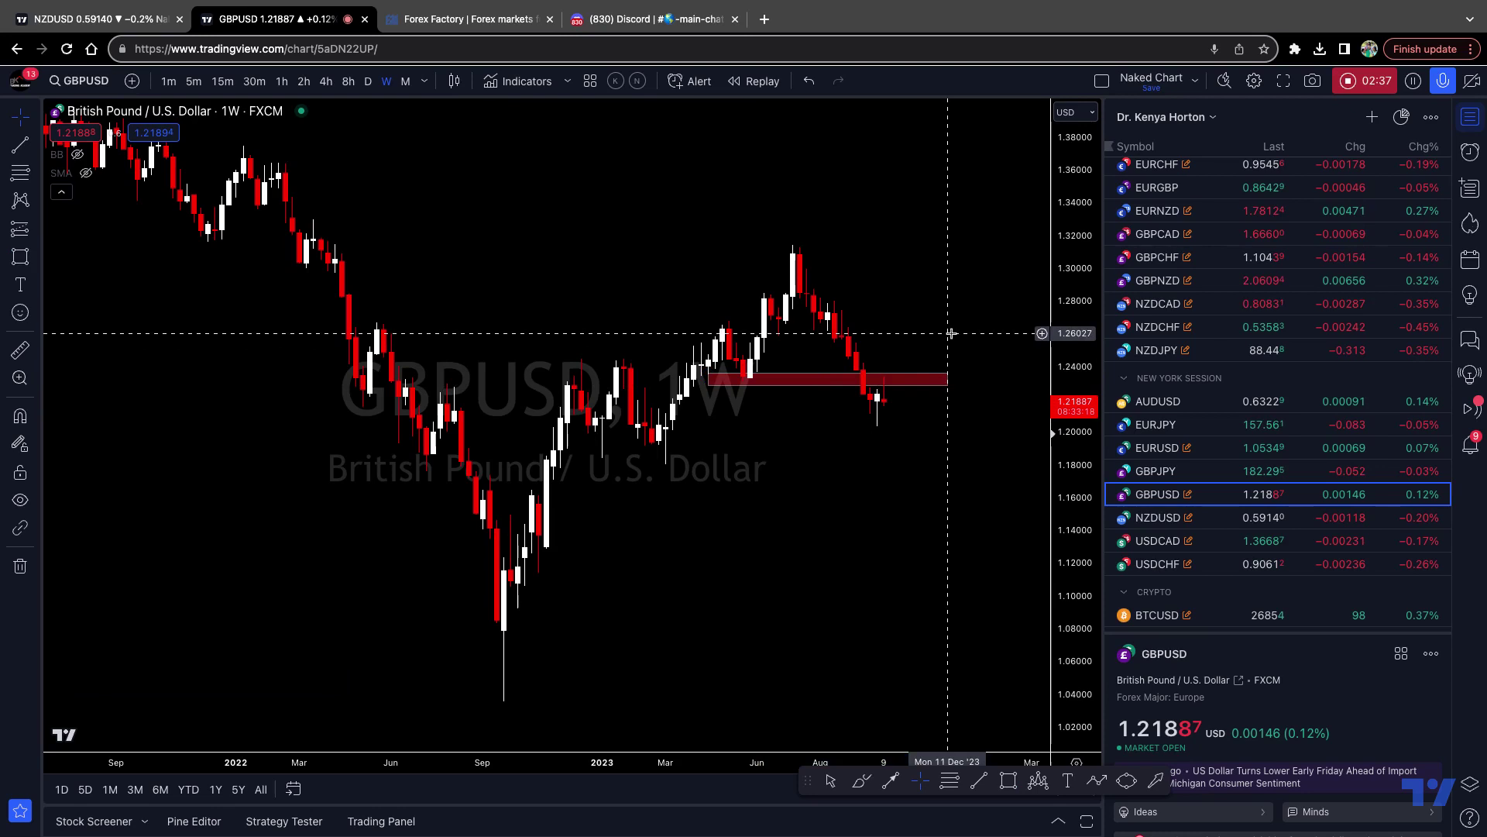
Clone the rectangle zone at about 1.229–1.236 and place the copy at about 1.20–1.207, over the October 2023 low.
scroll(944, 337, right, 3)
click(795, 381)
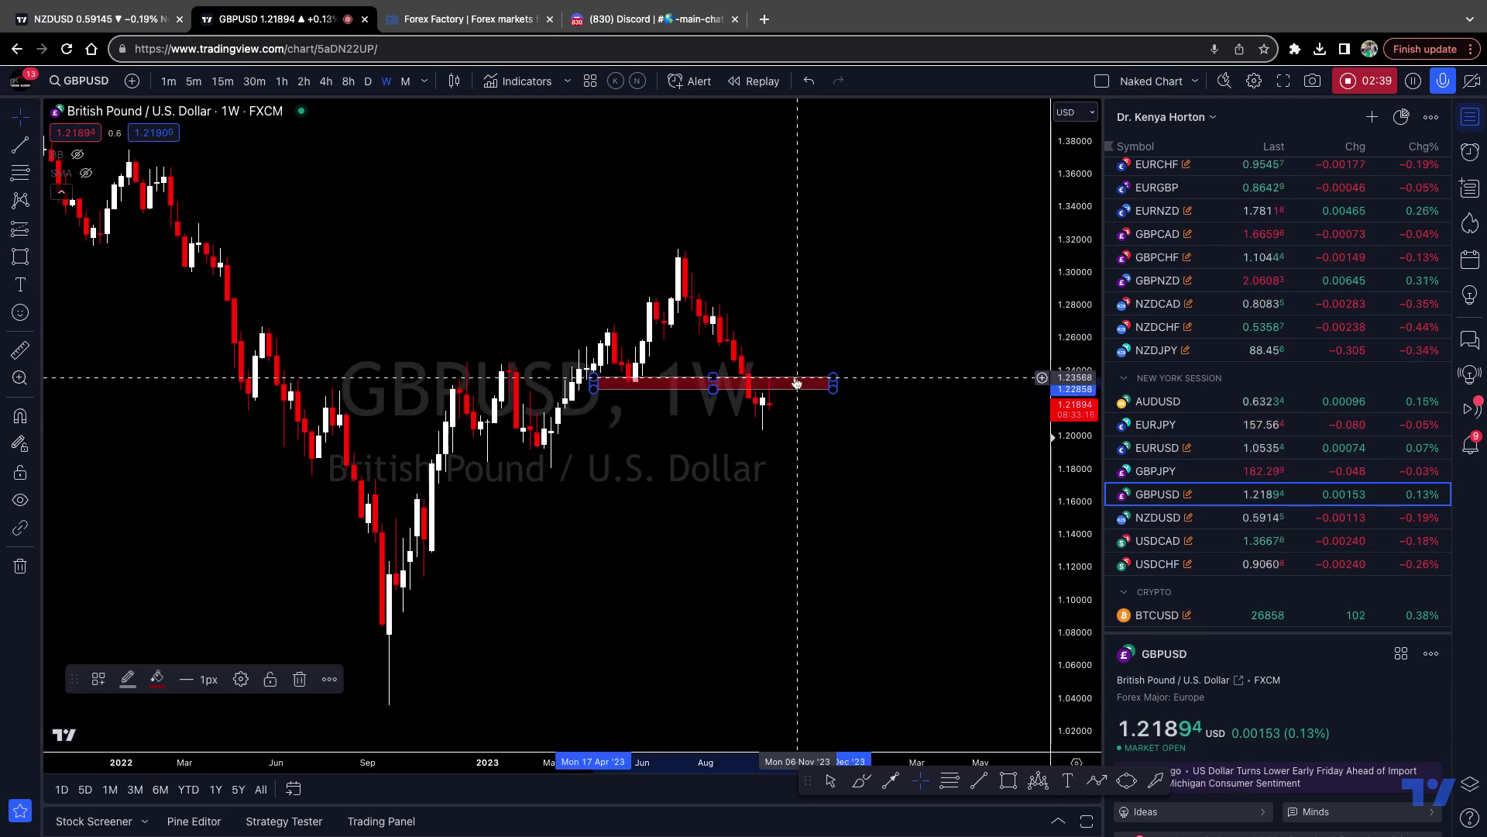
click(329, 679)
mouse_move(353, 704)
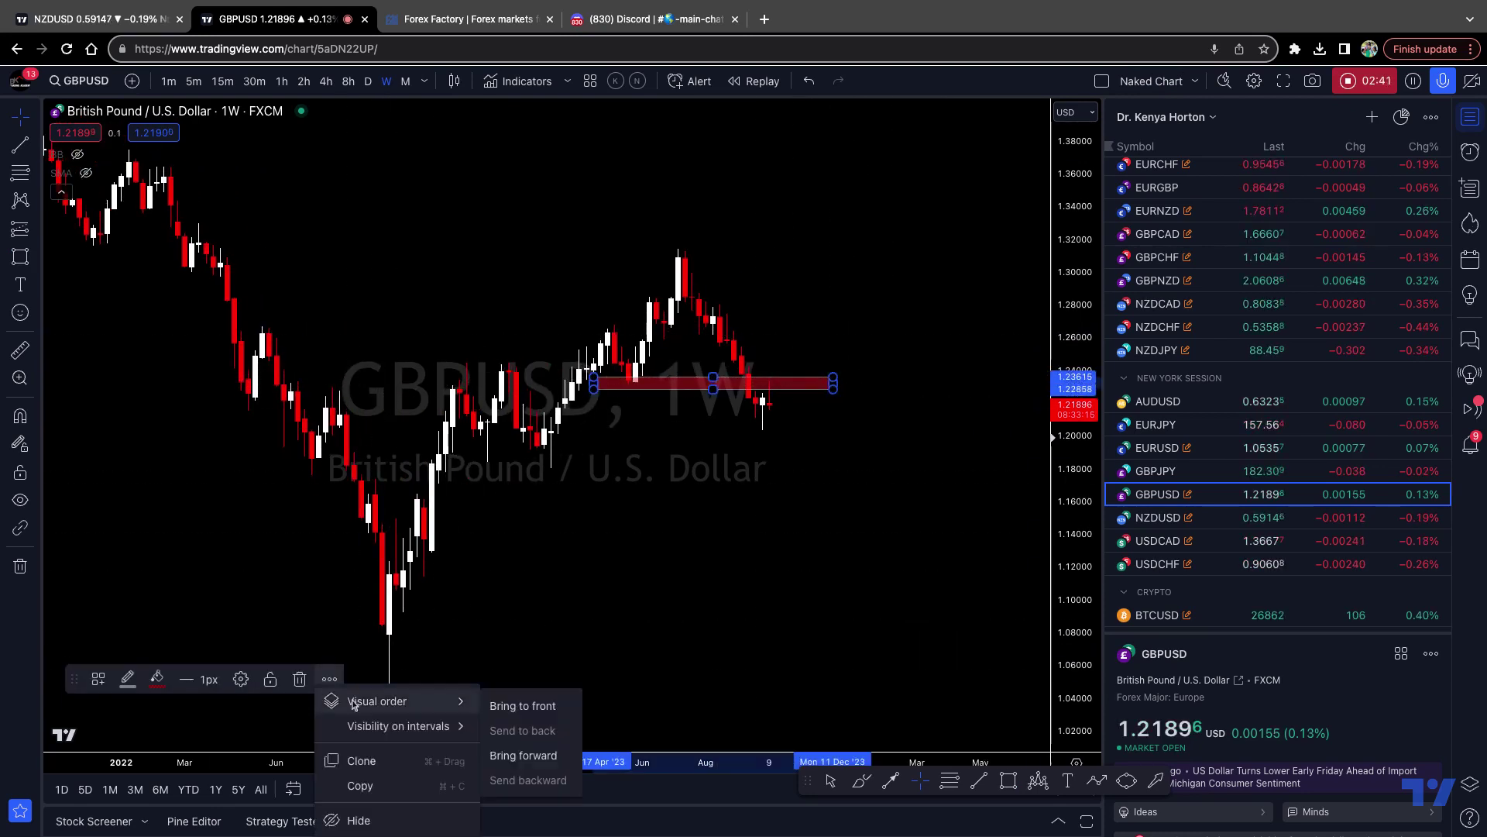
click(361, 760)
mouse_move(775, 353)
mouse_down()
mouse_move(781, 431)
mouse_move(612, 448)
mouse_move(744, 446)
mouse_move(764, 425)
mouse_up()
click(803, 506)
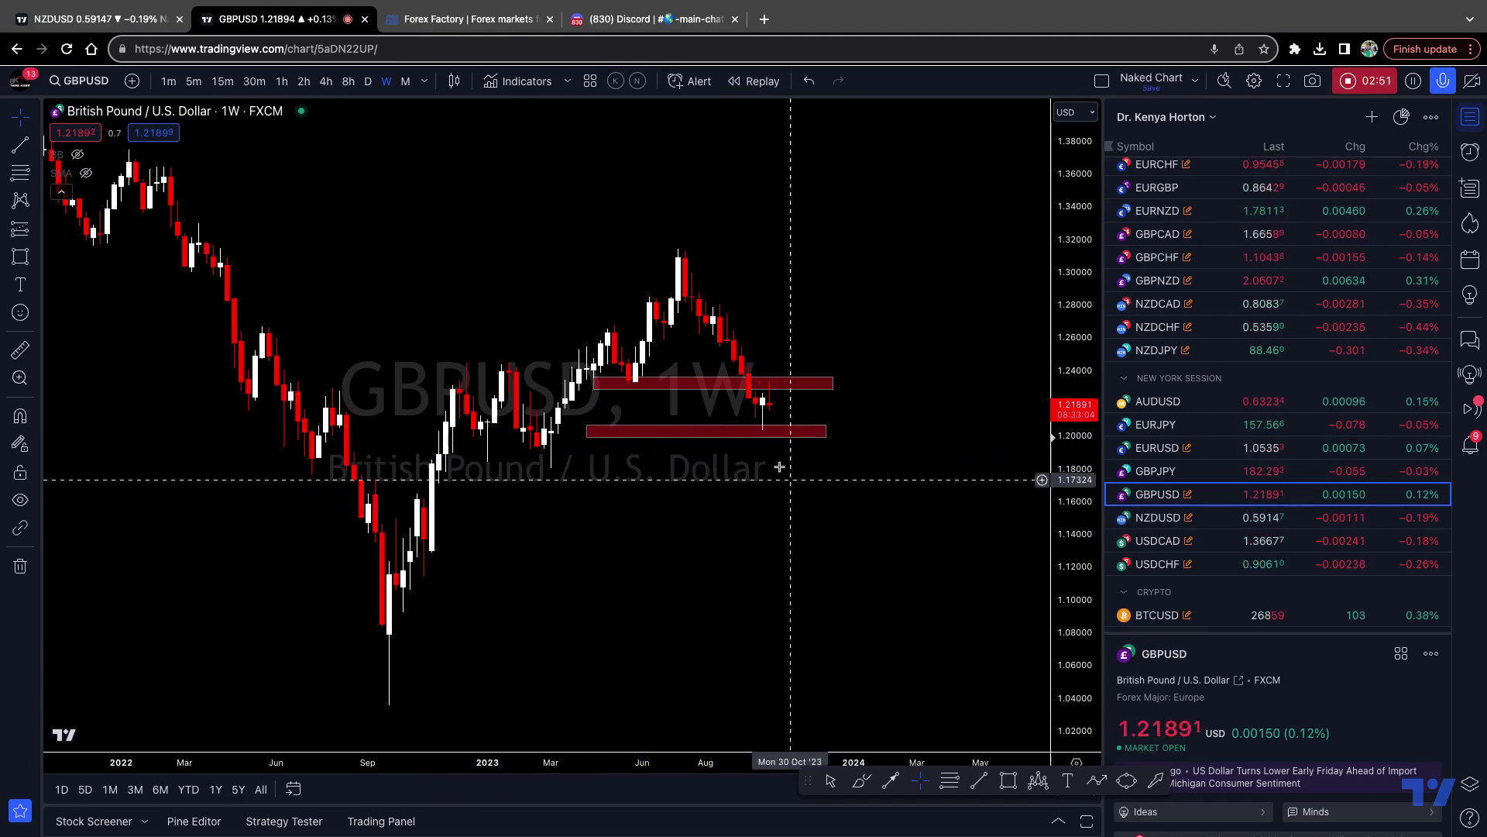
Switch the chart to the daily timeframe and frame the price action from April 2023 onward together with both zones.
click(368, 81)
scroll(1081, 674, up, 3)
drag(856, 255, 822, 410)
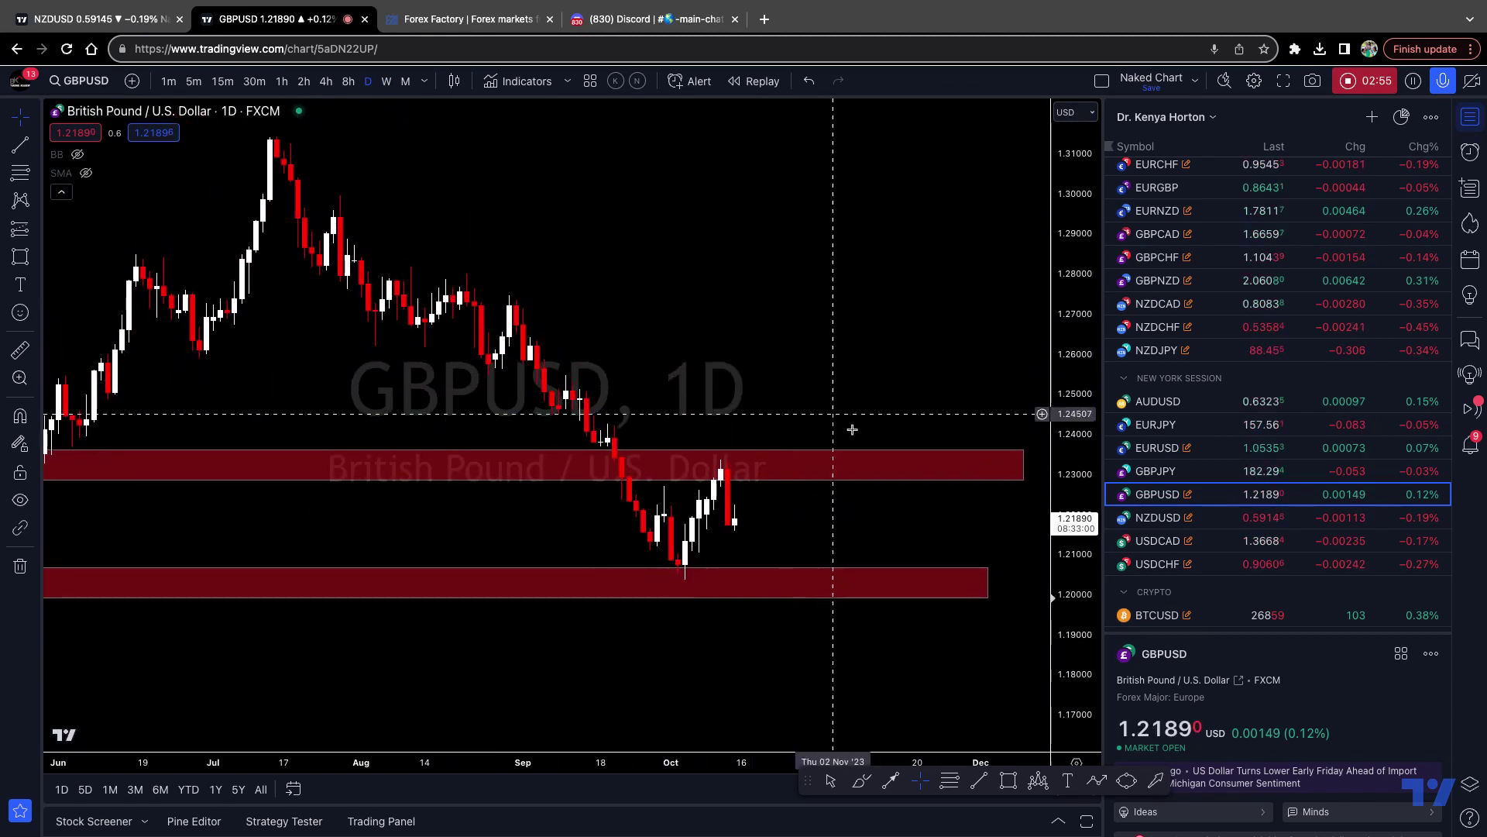
drag(1067, 447, 1065, 528)
drag(651, 283, 684, 369)
scroll(808, 468, down, 2)
drag(844, 473, 719, 403)
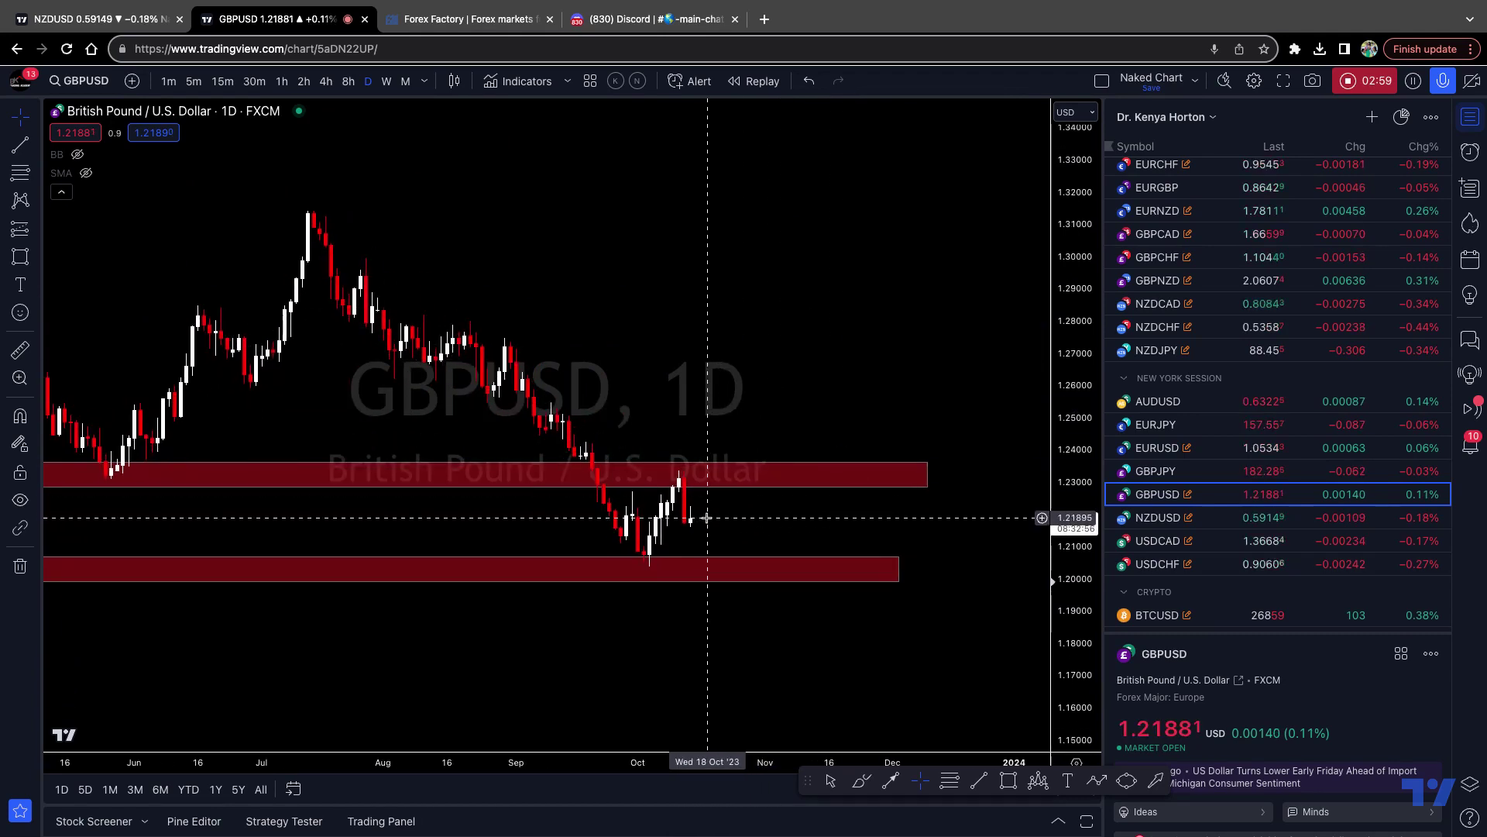
drag(693, 413, 797, 439)
scroll(797, 438, down, 2)
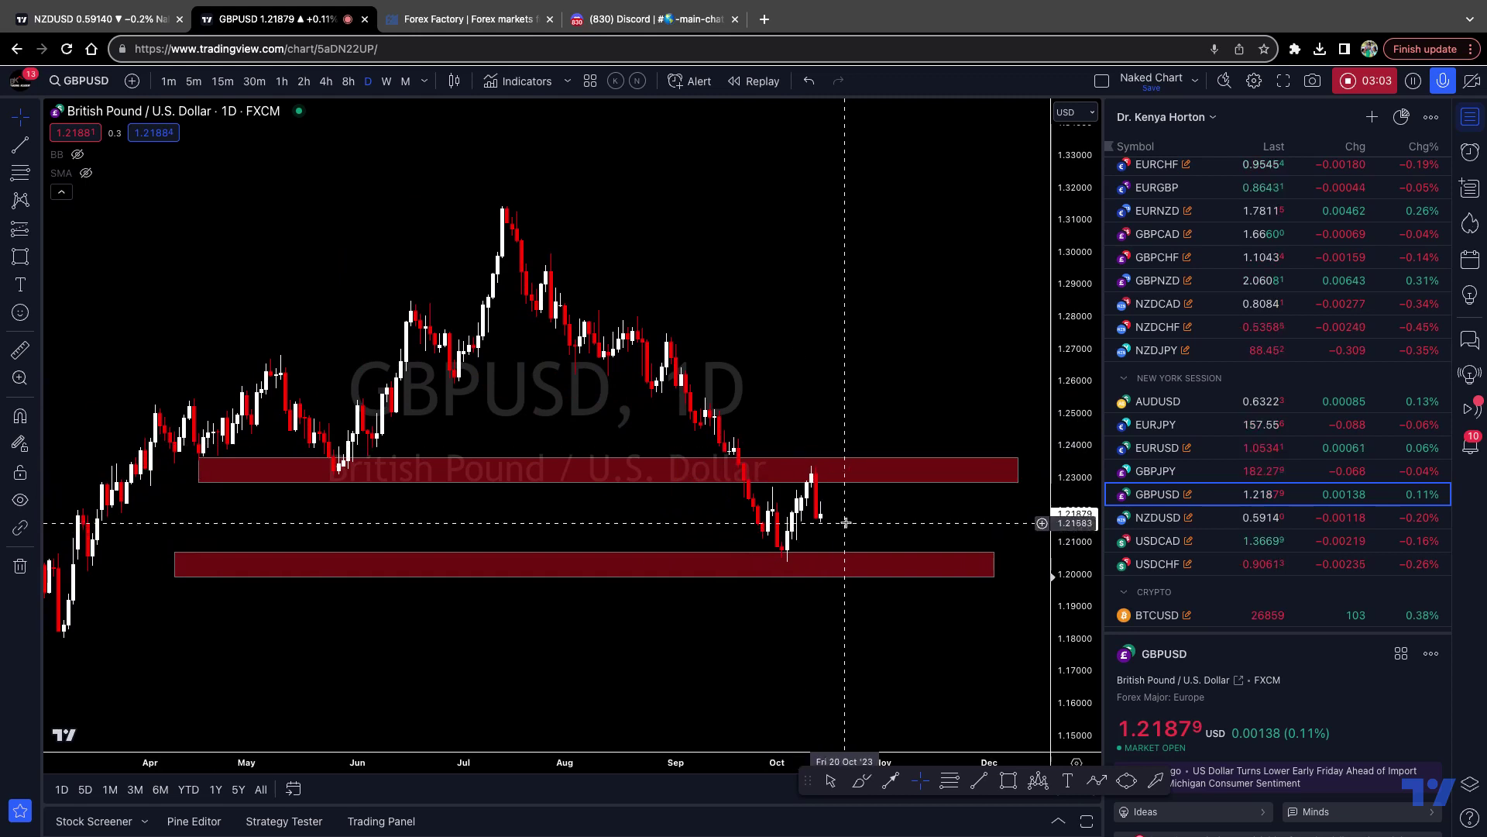
scroll(875, 542, right, 3)
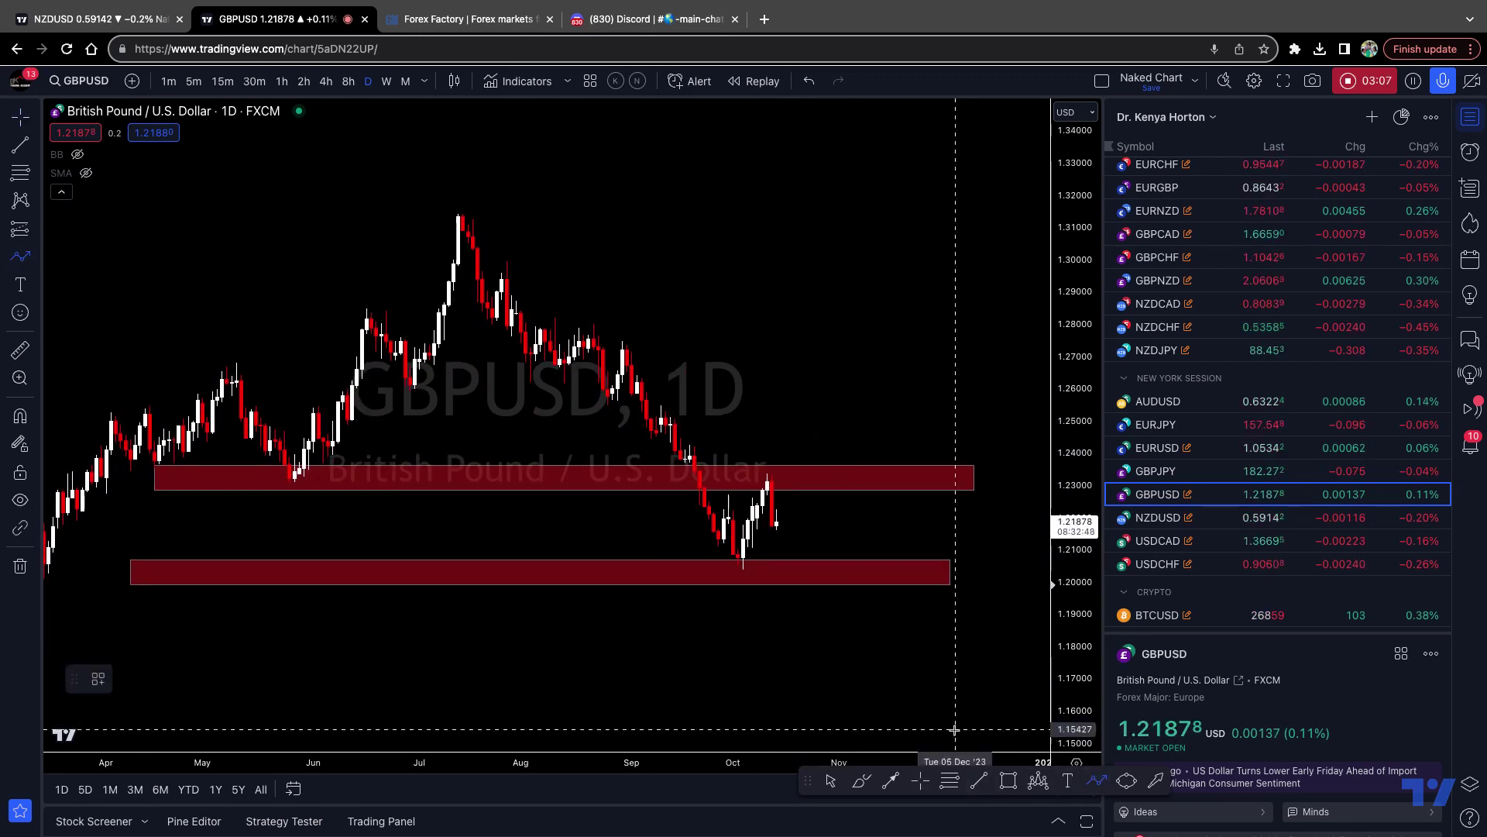
Sketch a projected price path from the current price into the lower zone, up to about 1.30 and back down, and delete it.
drag(787, 515, 800, 557)
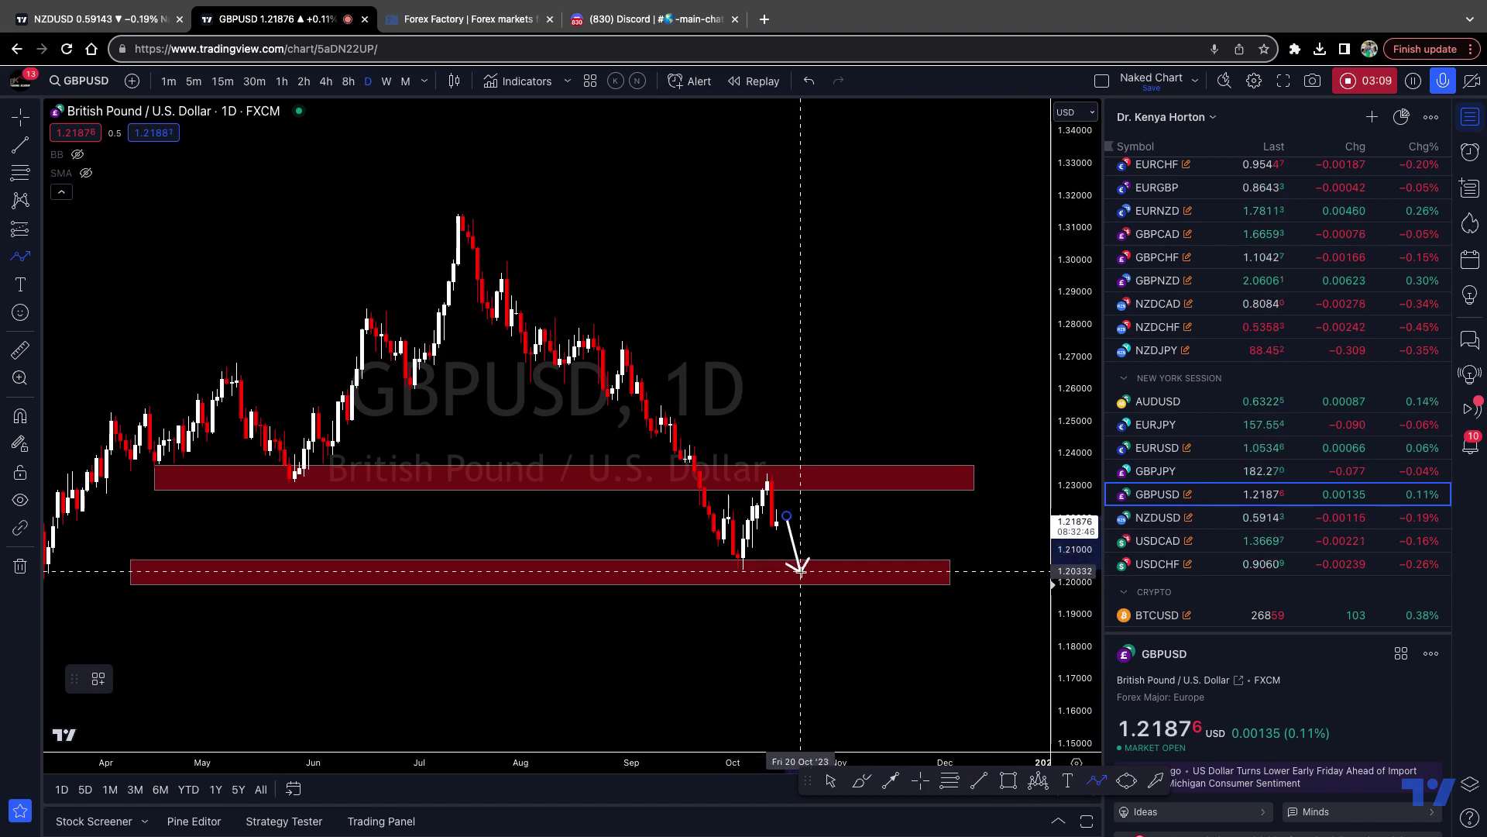
click(800, 570)
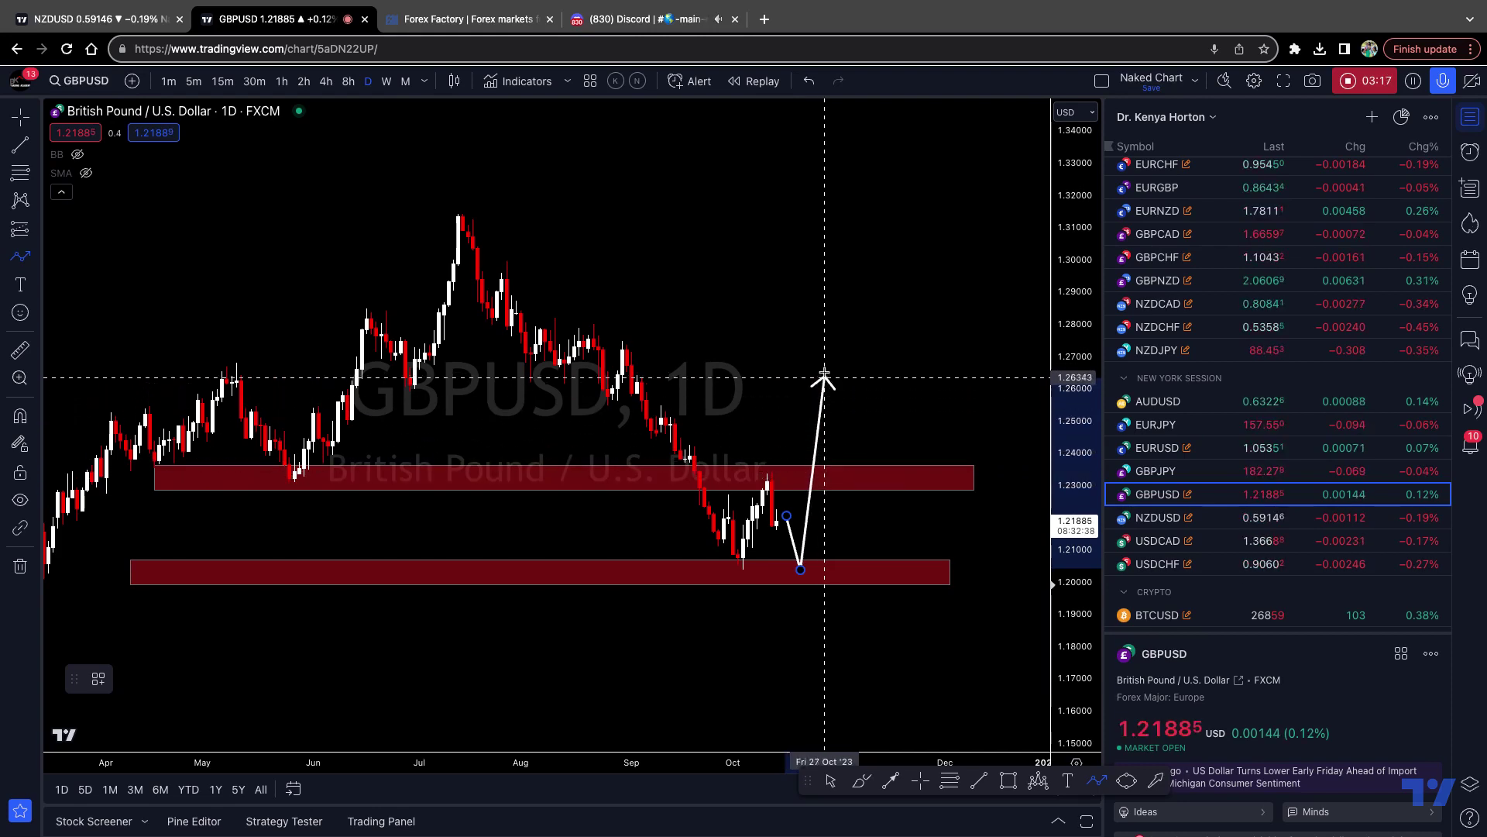
click(830, 258)
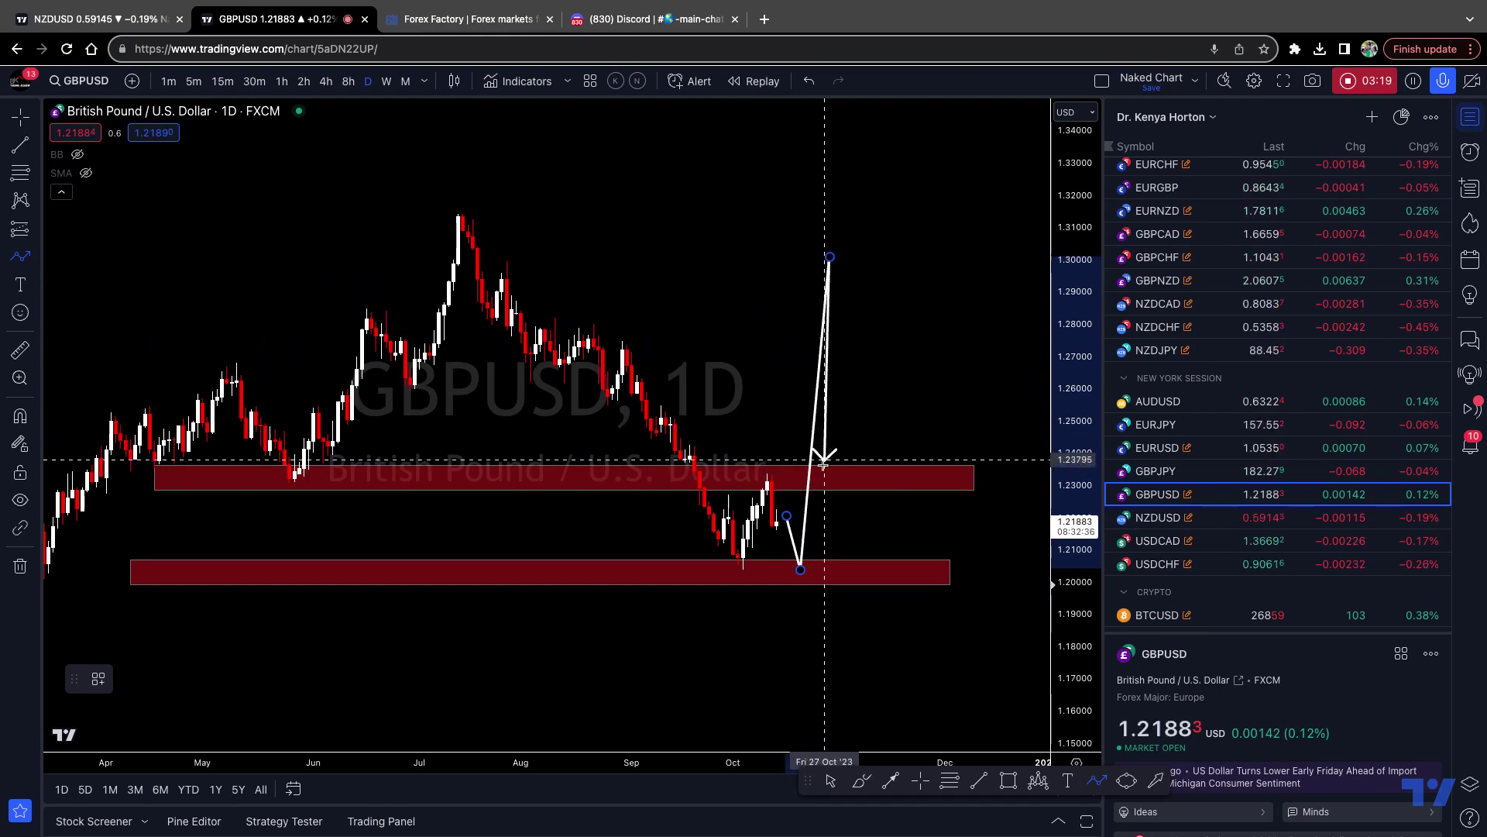
double_click(820, 512)
key(Delete)
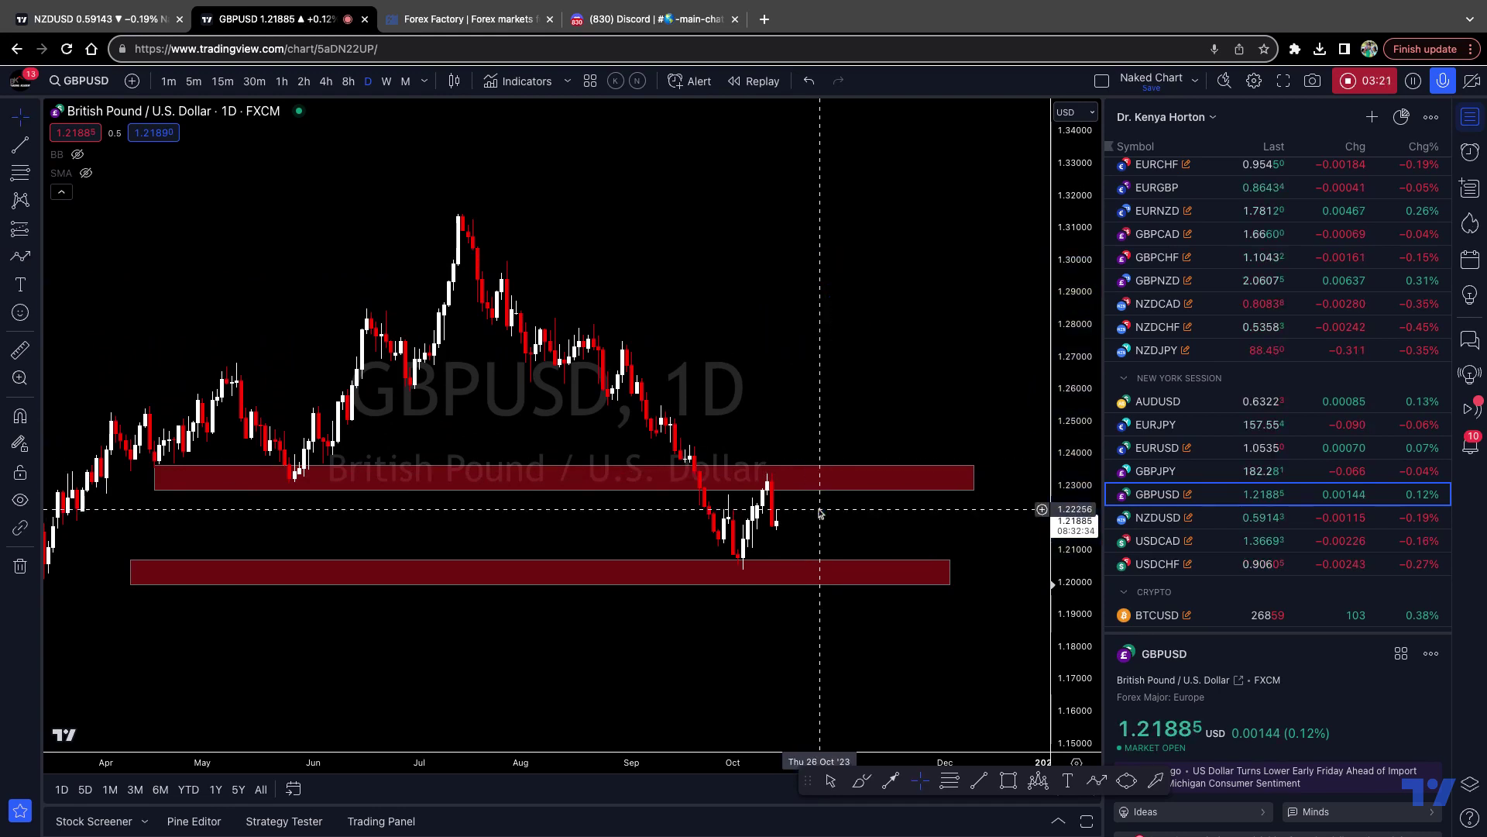
Draw a descending trend line above the highs from 3 July 2023 at about 1.327 to 20 November 2023 at about 1.206.
click(978, 781)
click(419, 174)
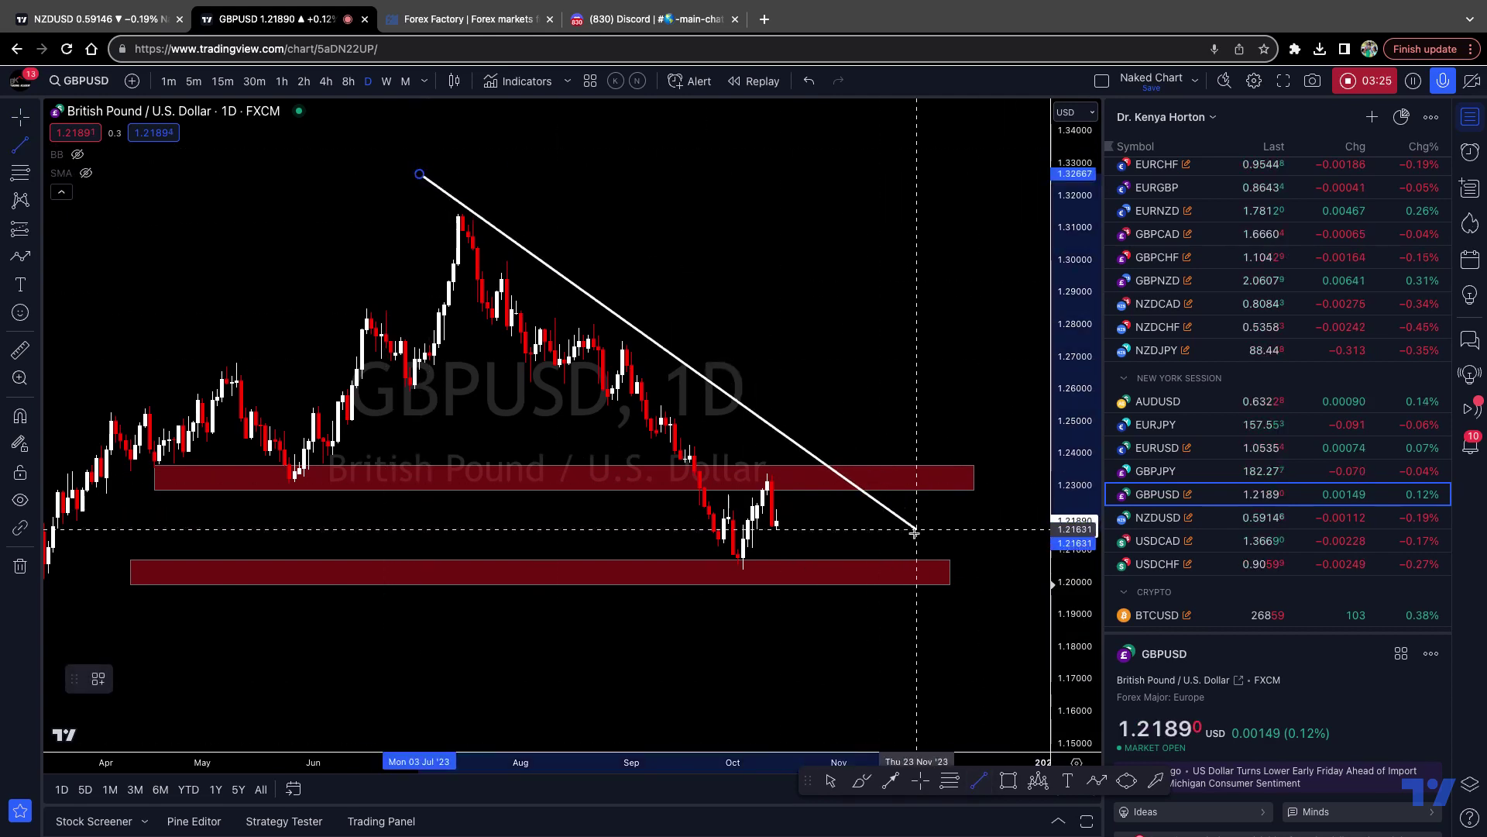
click(901, 562)
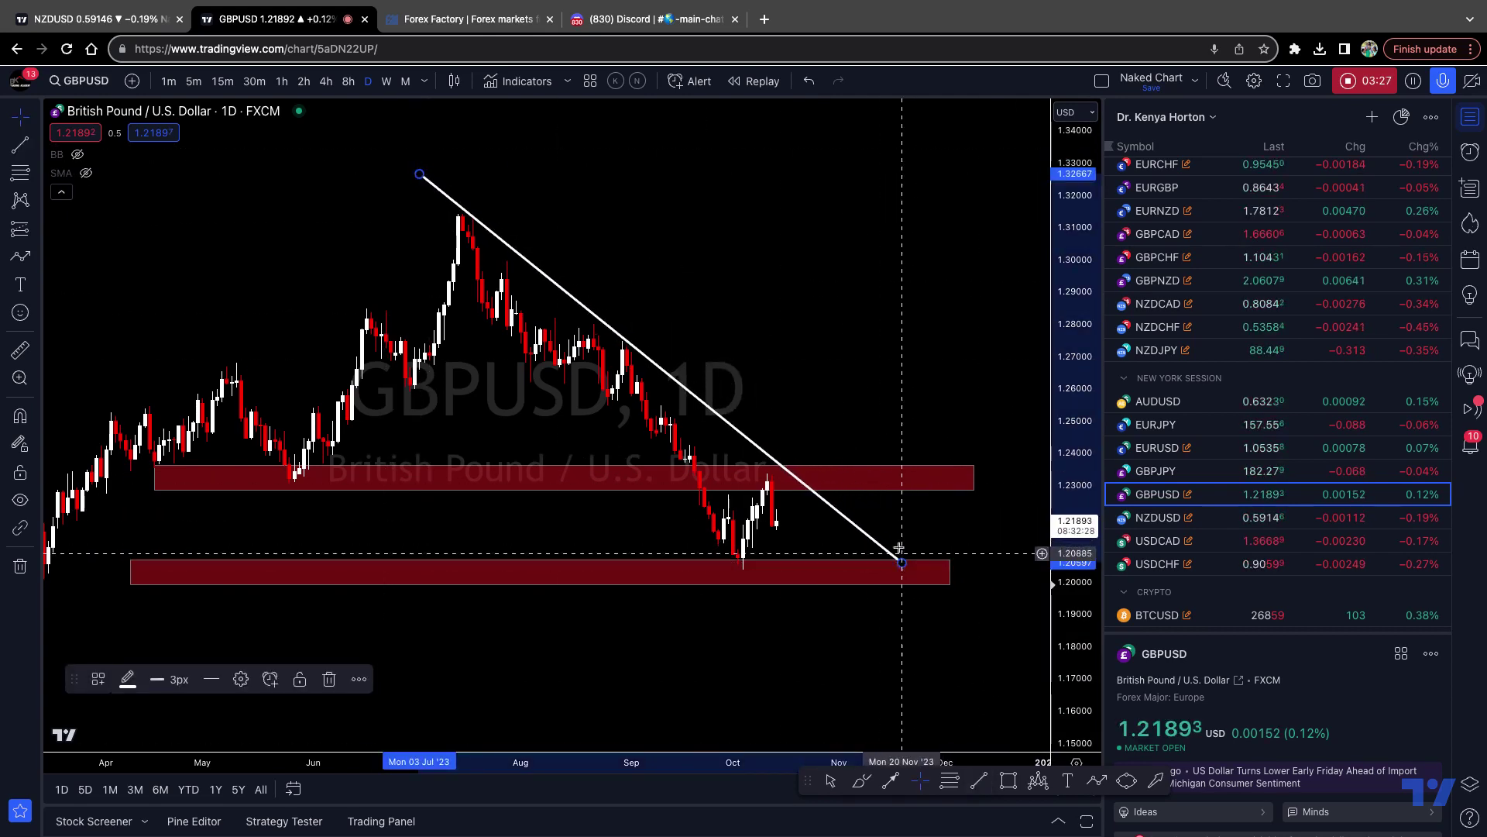
scroll(754, 404, up, 2)
drag(753, 408, 755, 407)
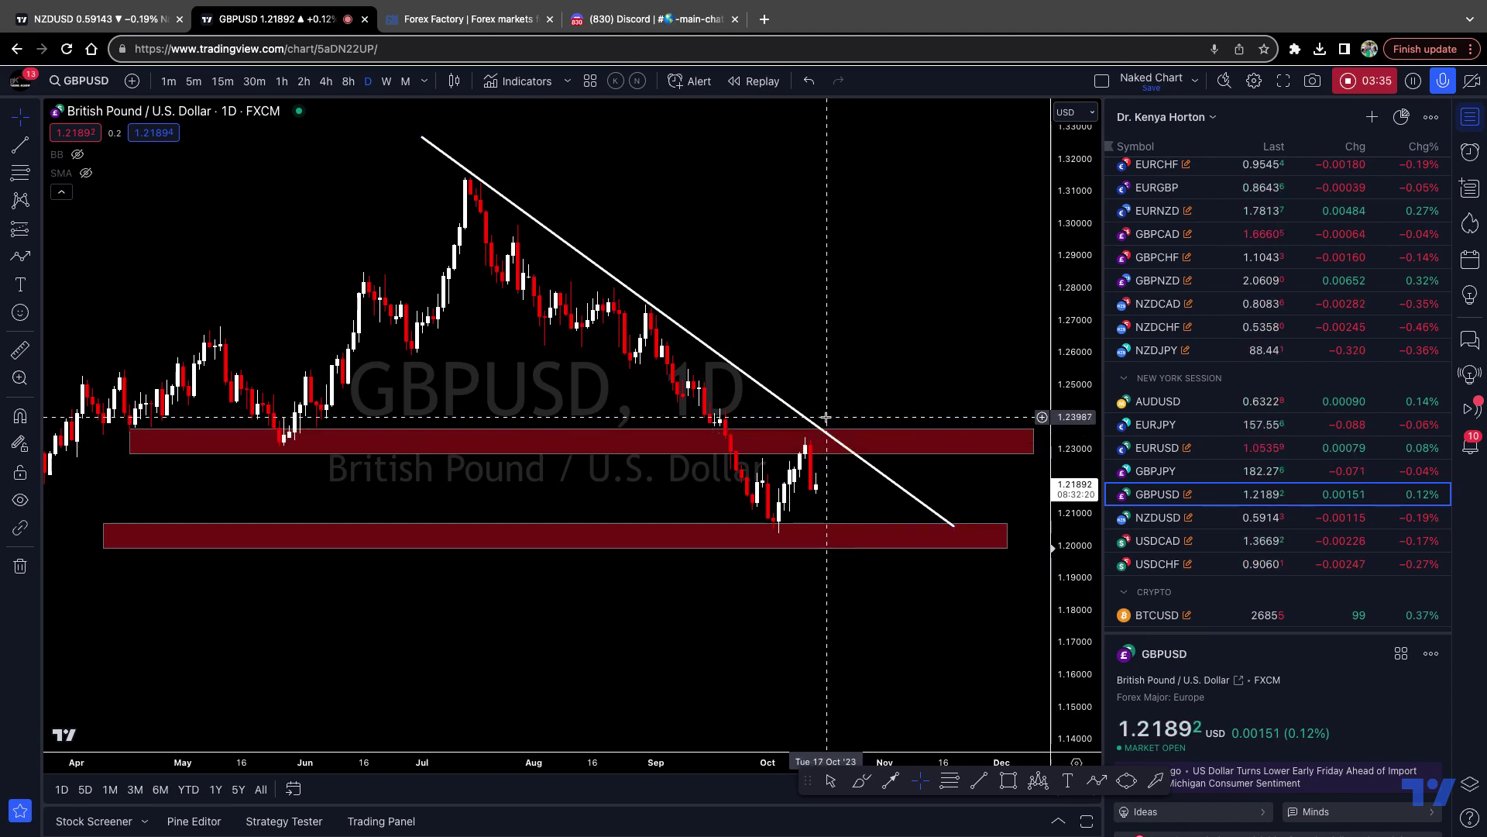
Clone the descending trend line and place the parallel copy along the October 2023 low to form a channel.
click(747, 375)
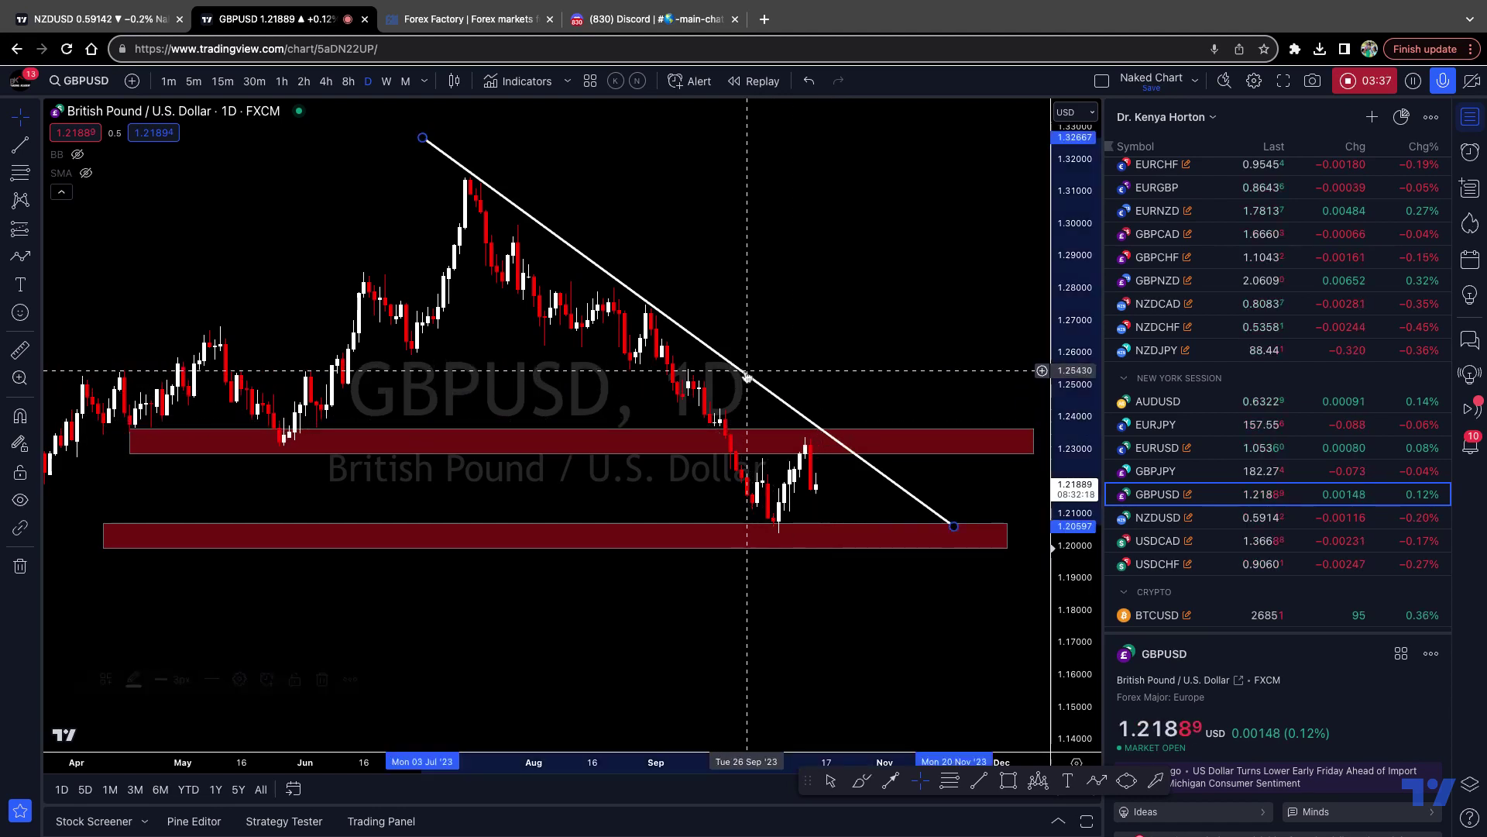
click(358, 678)
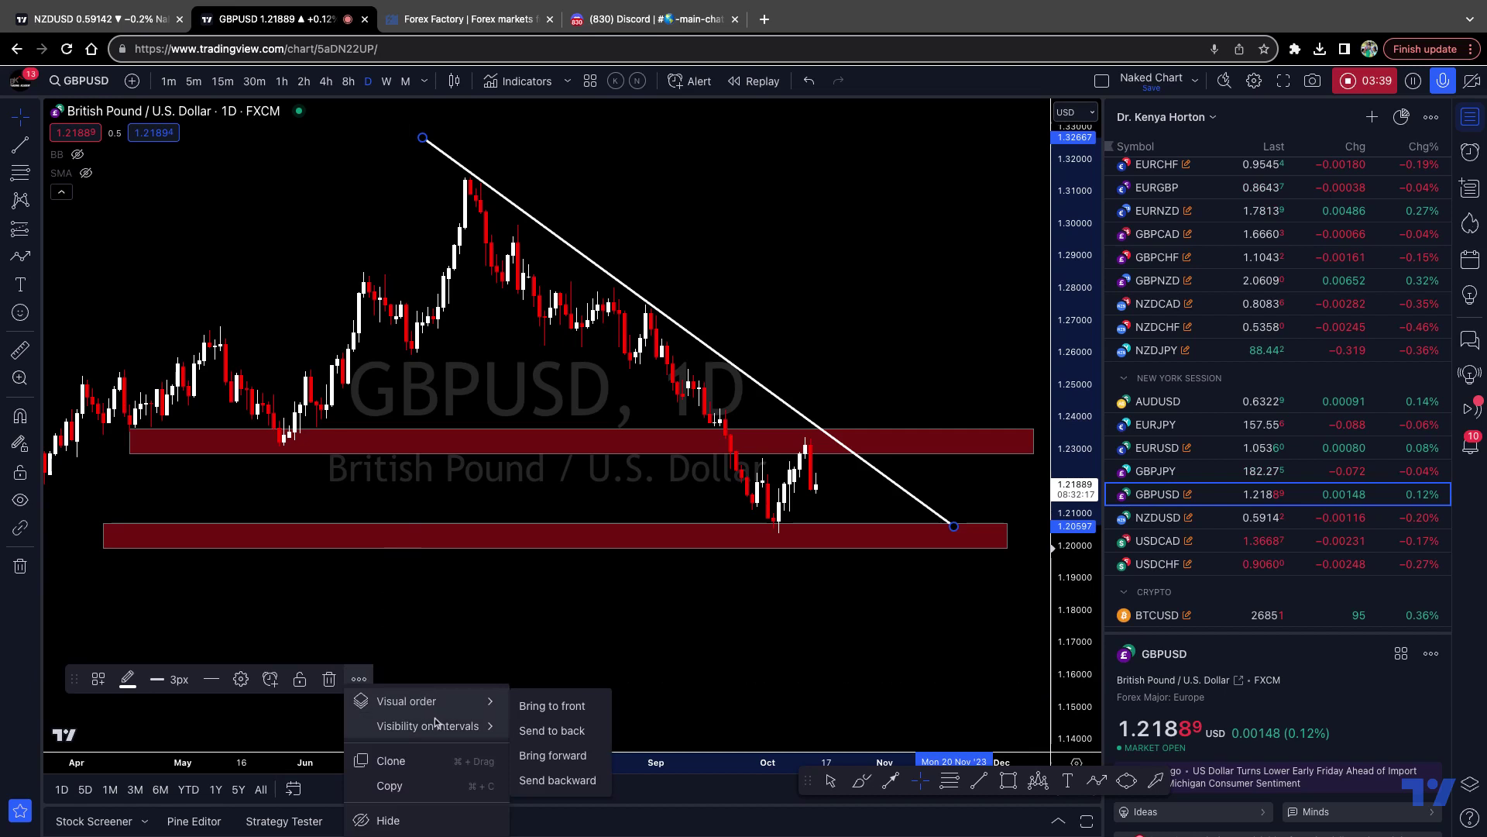
click(380, 767)
mouse_move(755, 339)
mouse_down()
mouse_move(686, 465)
mouse_move(672, 457)
mouse_up()
click(863, 339)
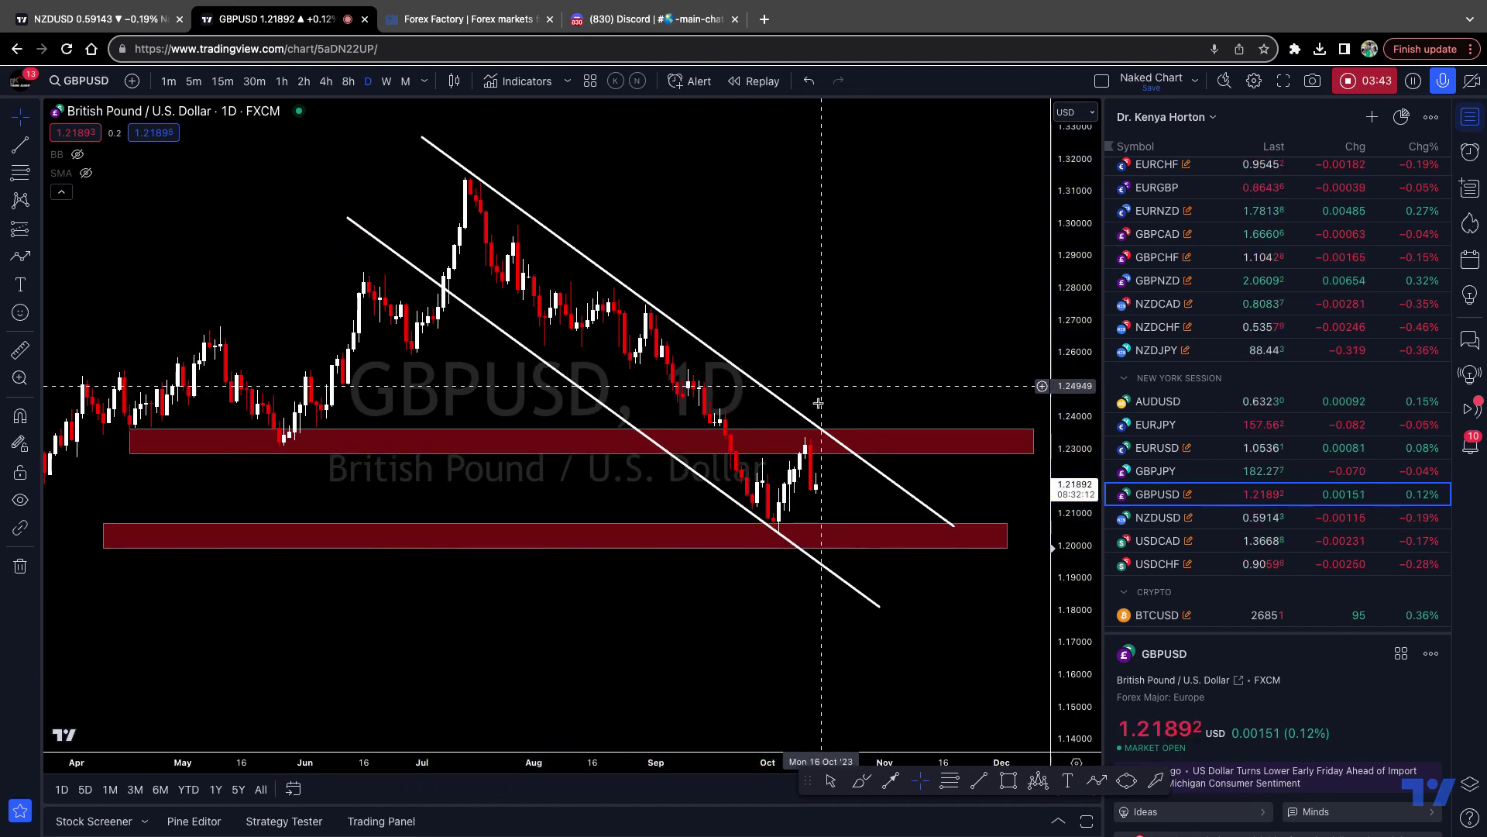
Draw a steeper trend line inside the channel from 19 July 2023 at about 1.304 to the early-October low at about 1.209.
click(980, 779)
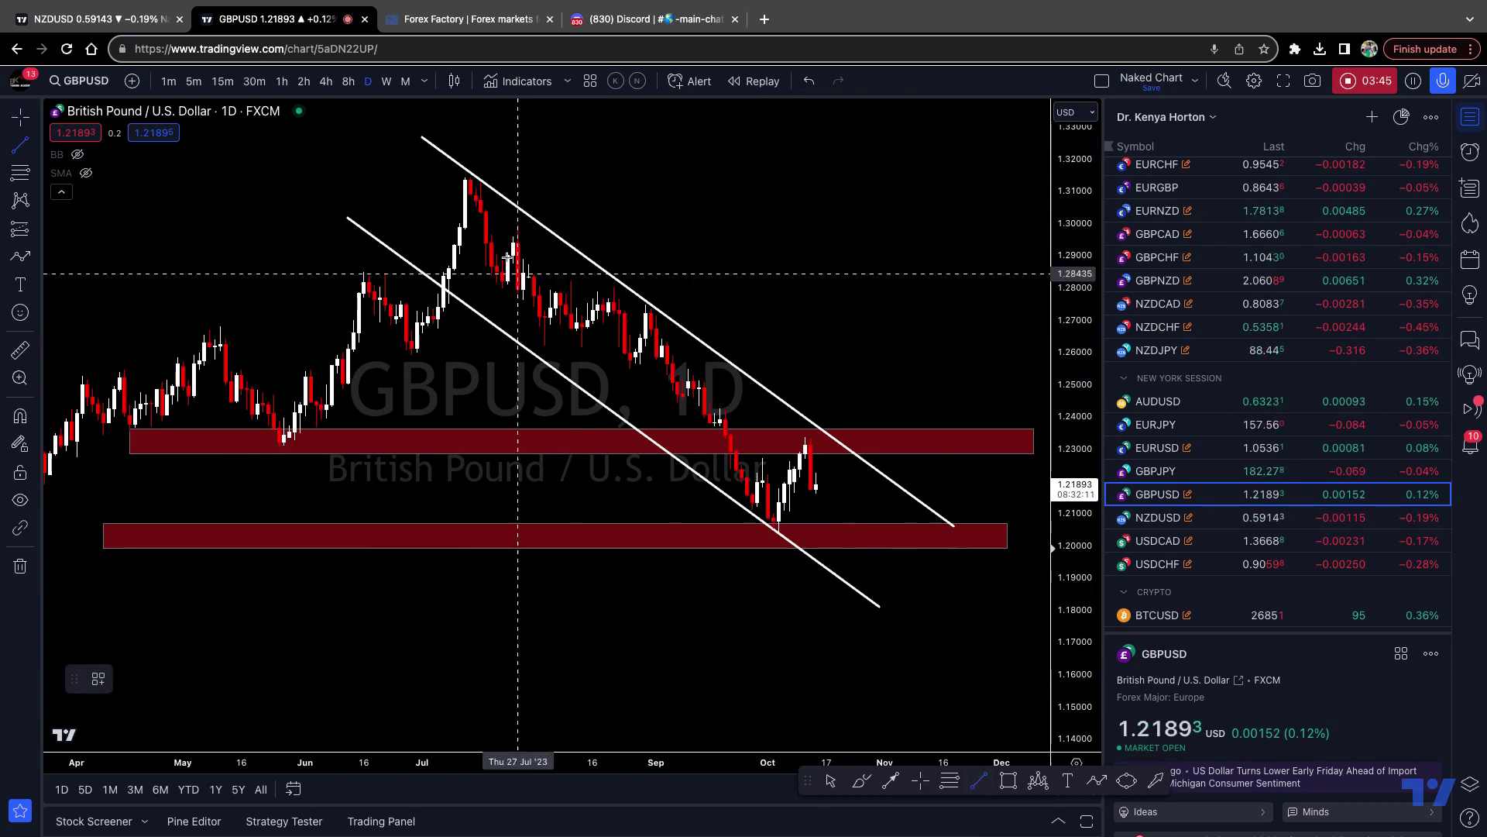
click(485, 209)
click(770, 517)
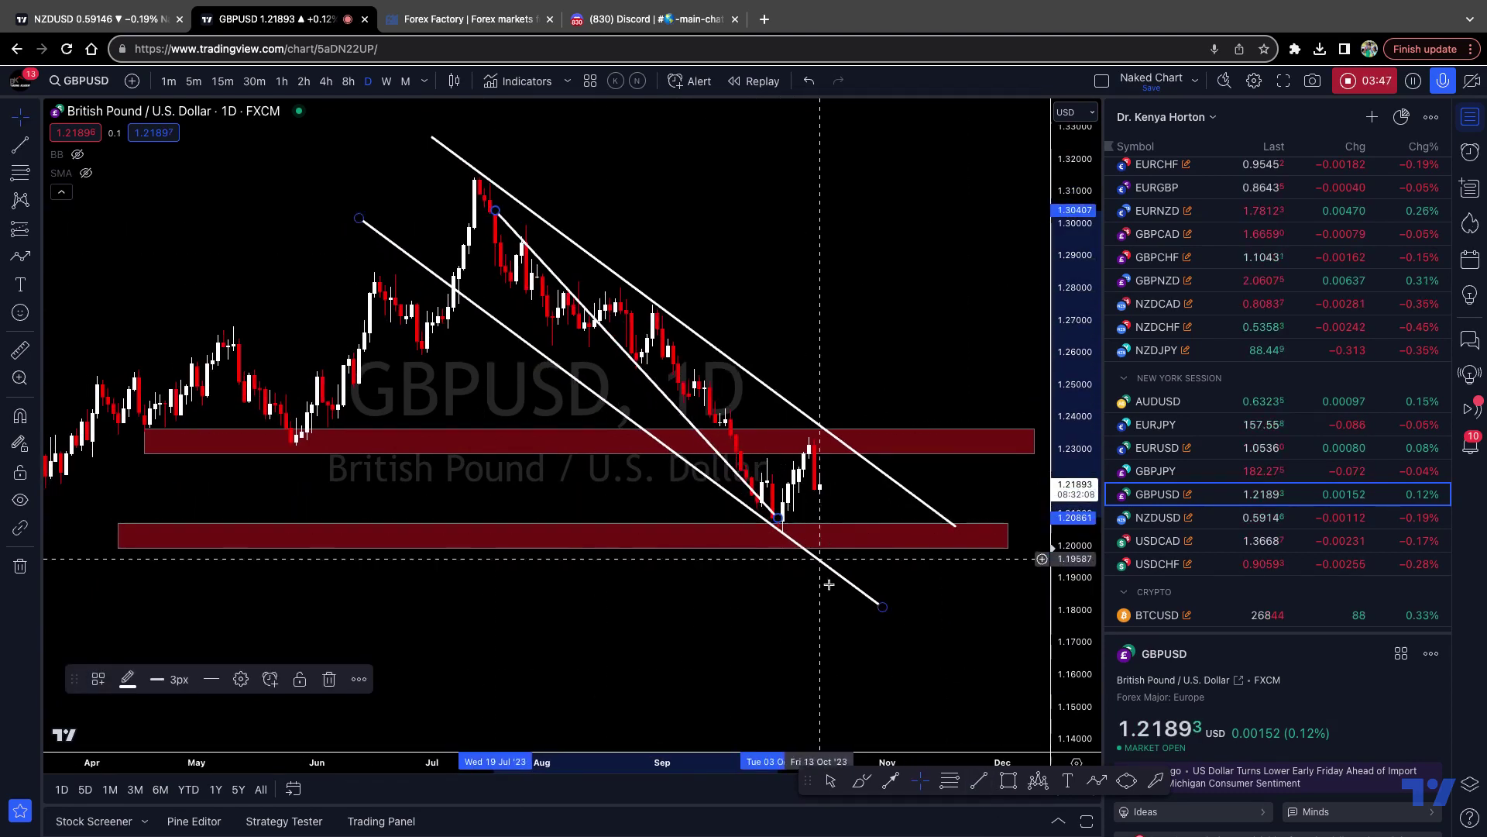
click(730, 496)
drag(730, 496, 660, 507)
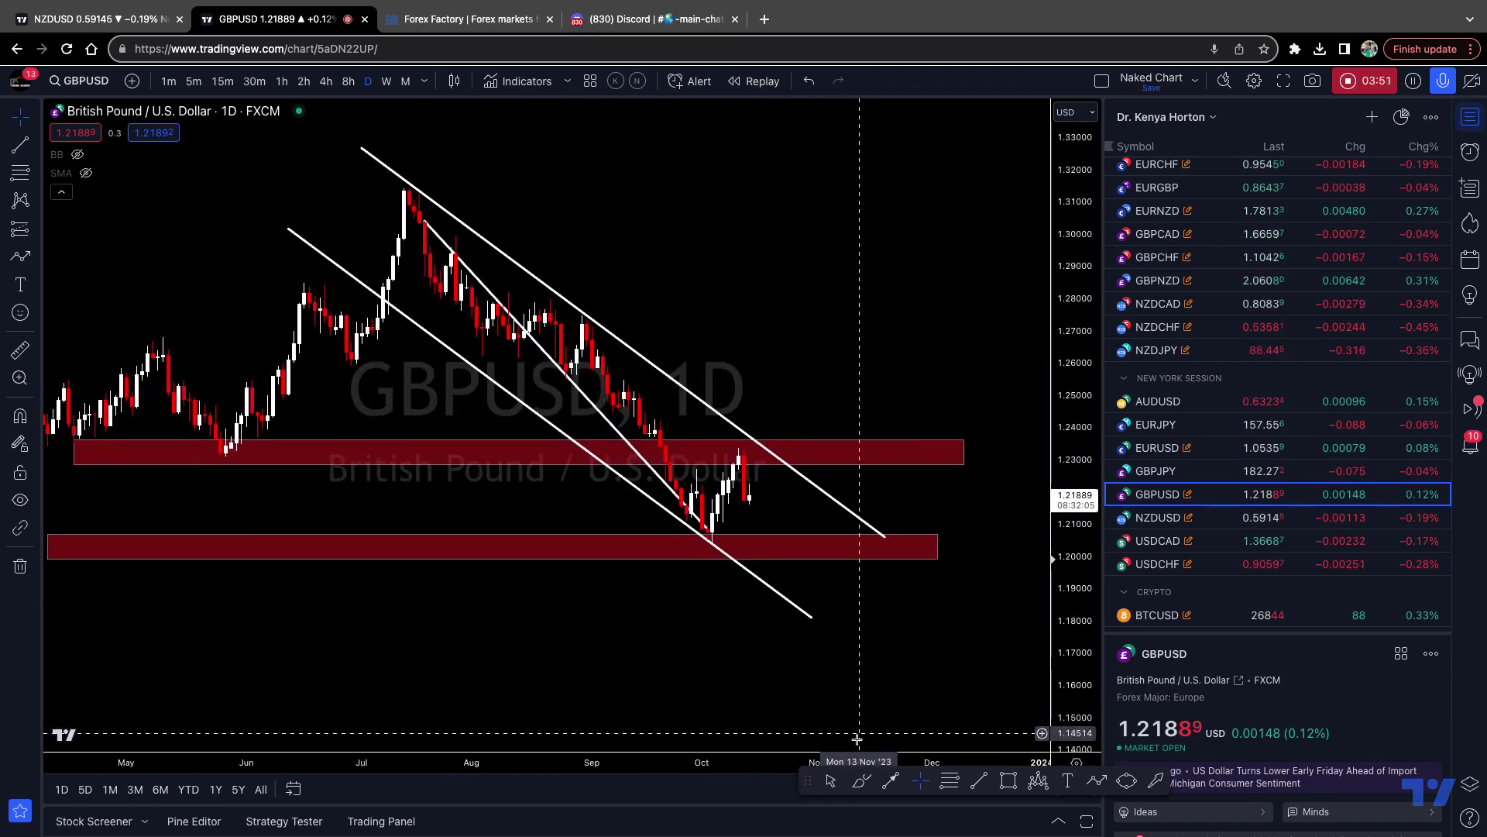
Brush two rising curves around the October 2023 pullback and a projected drop from it to about 1.205 in the lower zone.
click(860, 781)
click(648, 503)
click(759, 422)
click(695, 550)
click(827, 448)
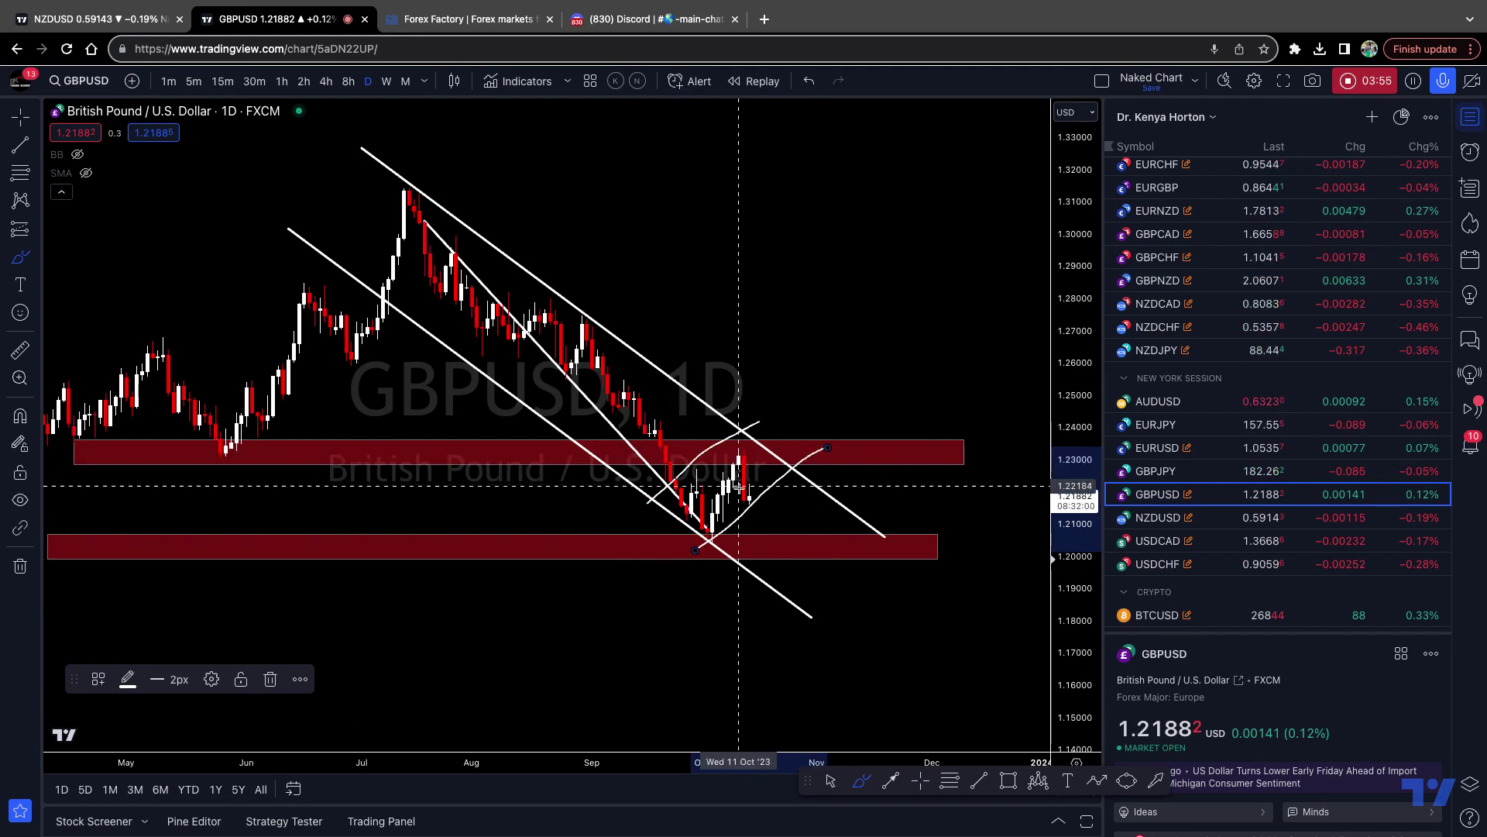
scroll(750, 538, up, 3)
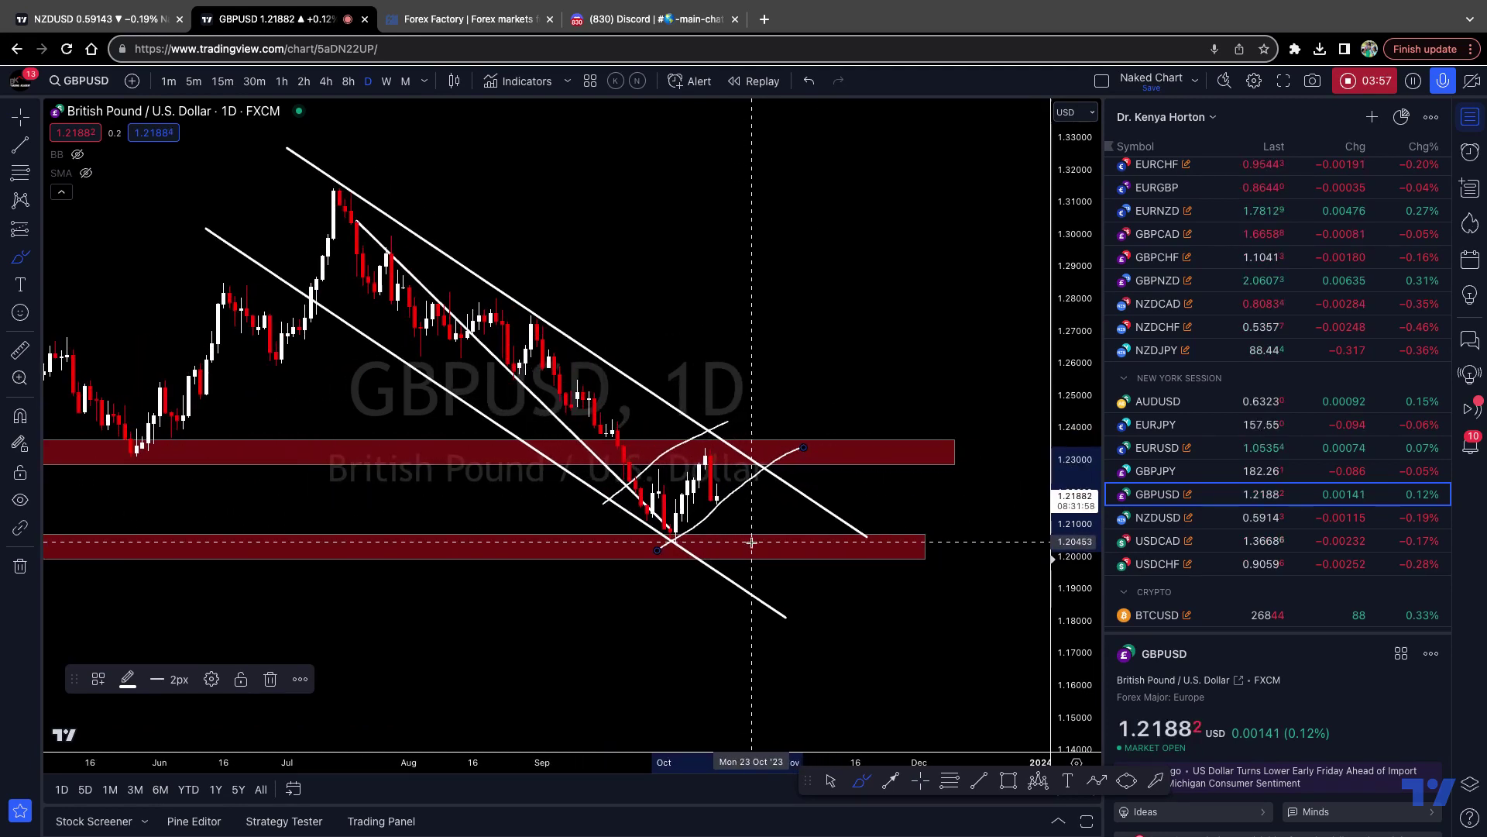
scroll(749, 542, up, 2)
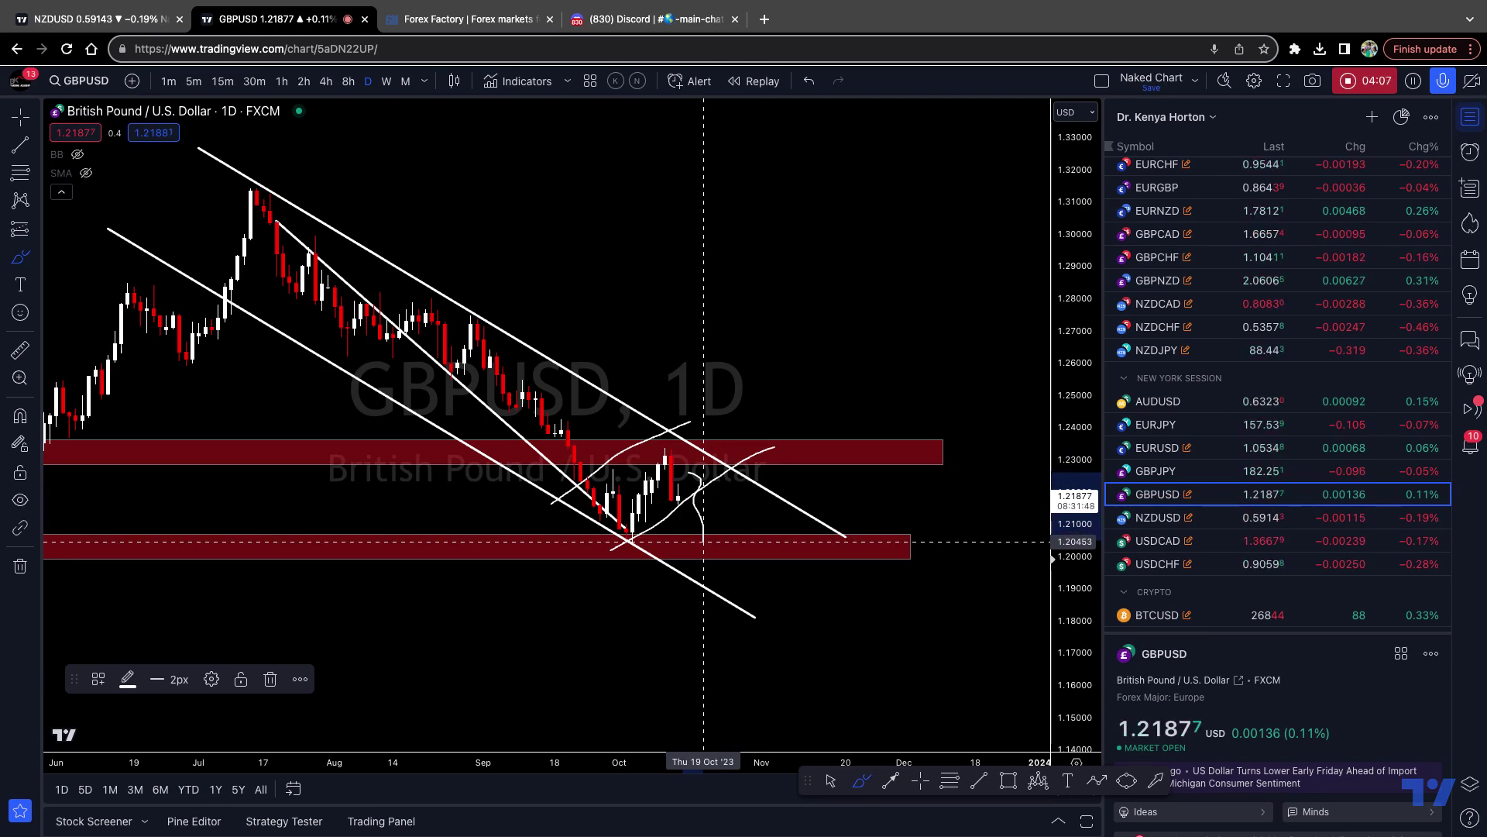
drag(704, 542, 704, 541)
Remove all drawings and draw a rectangle zone at about 1.201–1.207 over the October 2023 low, extending to mid-November.
scroll(703, 542, down, 1)
click(22, 568)
click(89, 572)
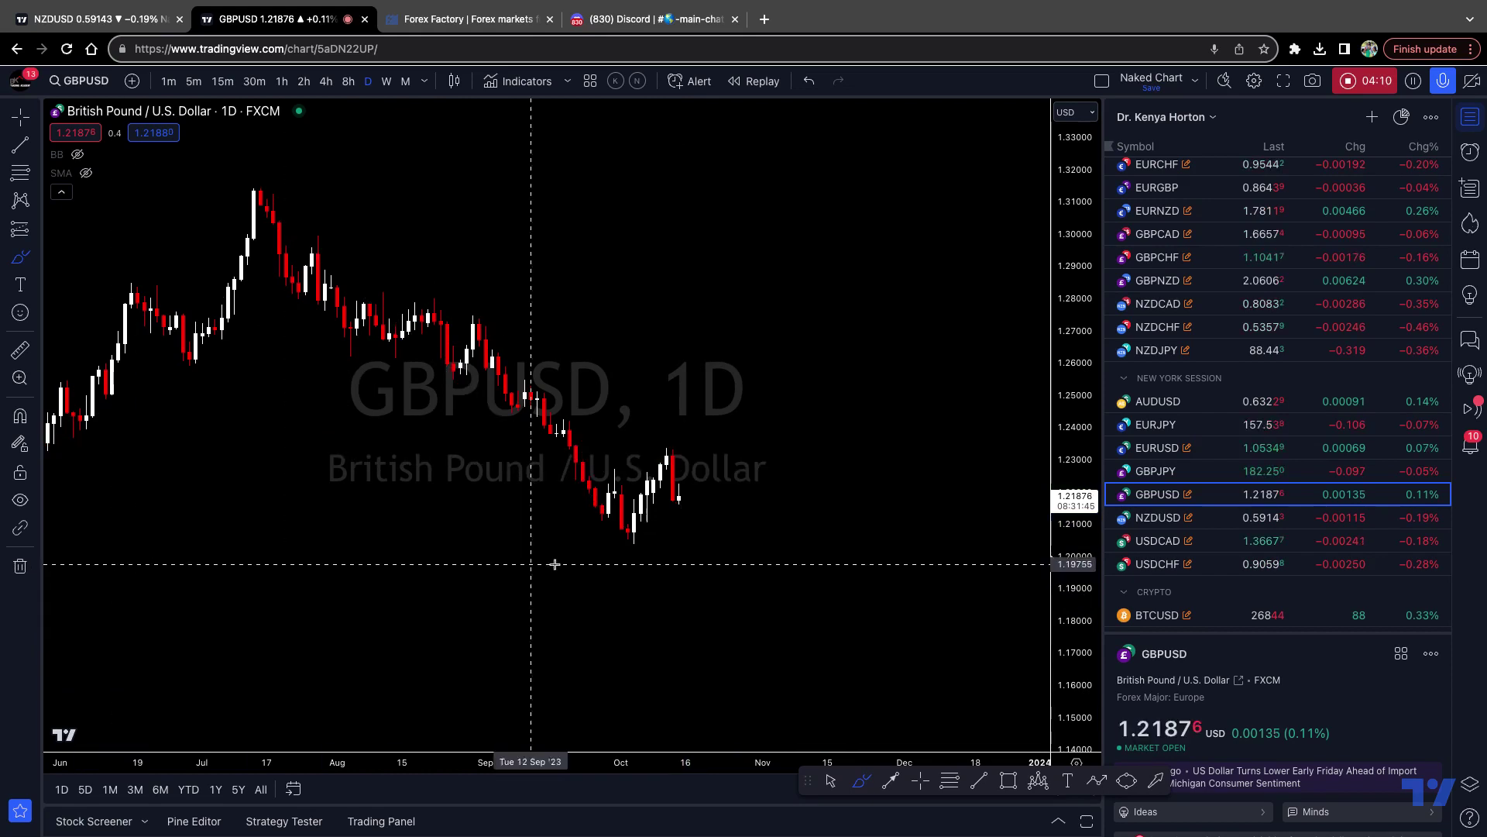
click(1009, 781)
mouse_move(518, 533)
mouse_down()
mouse_move(564, 548)
mouse_move(841, 553)
mouse_up()
click(791, 509)
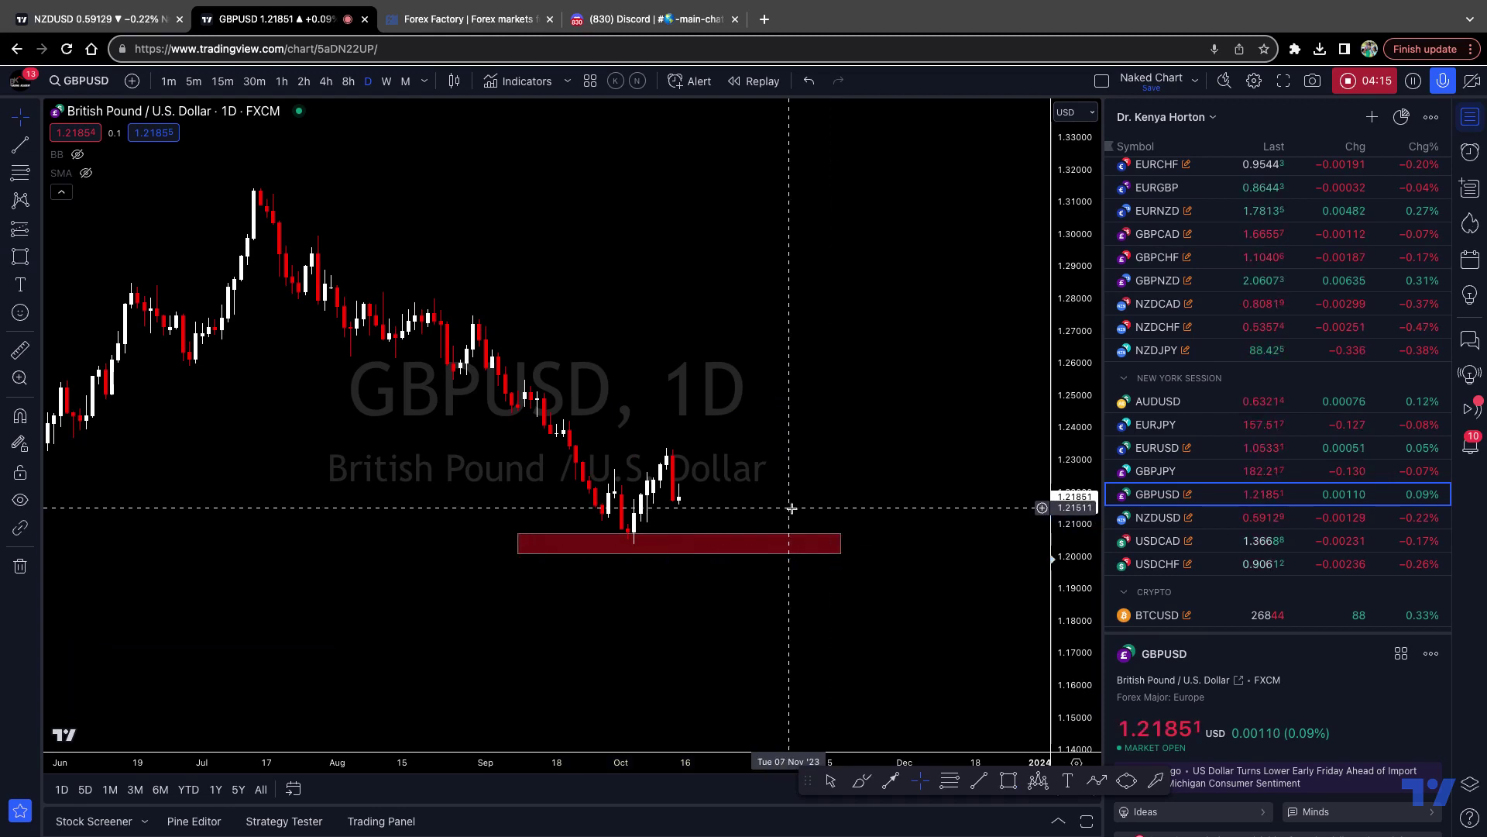
Switch the chart to the 8-hour timeframe and delete the rectangle zone over the October low.
scroll(791, 508, up, 2)
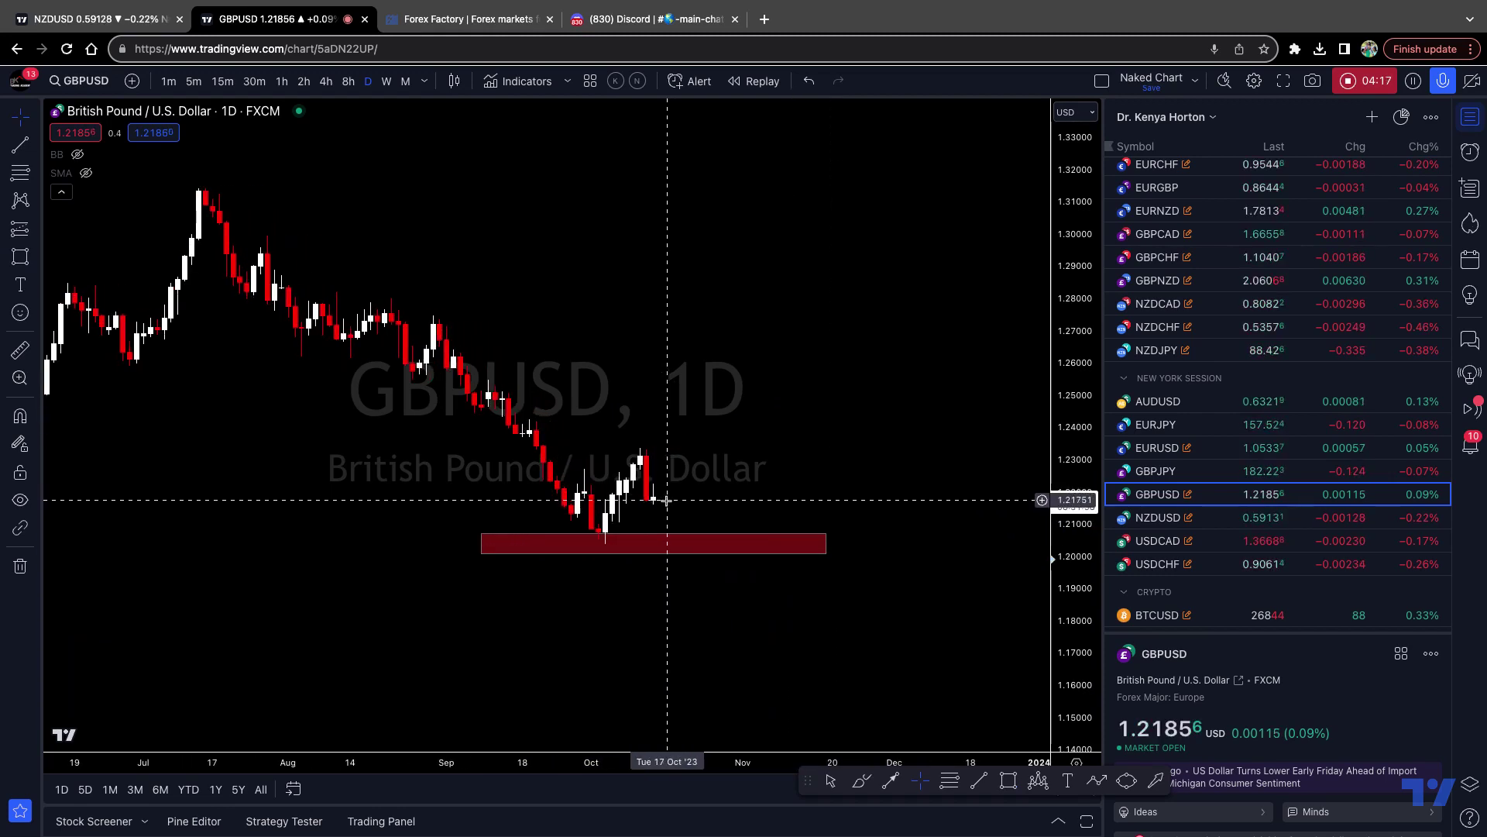
drag(1077, 705, 1078, 646)
click(348, 82)
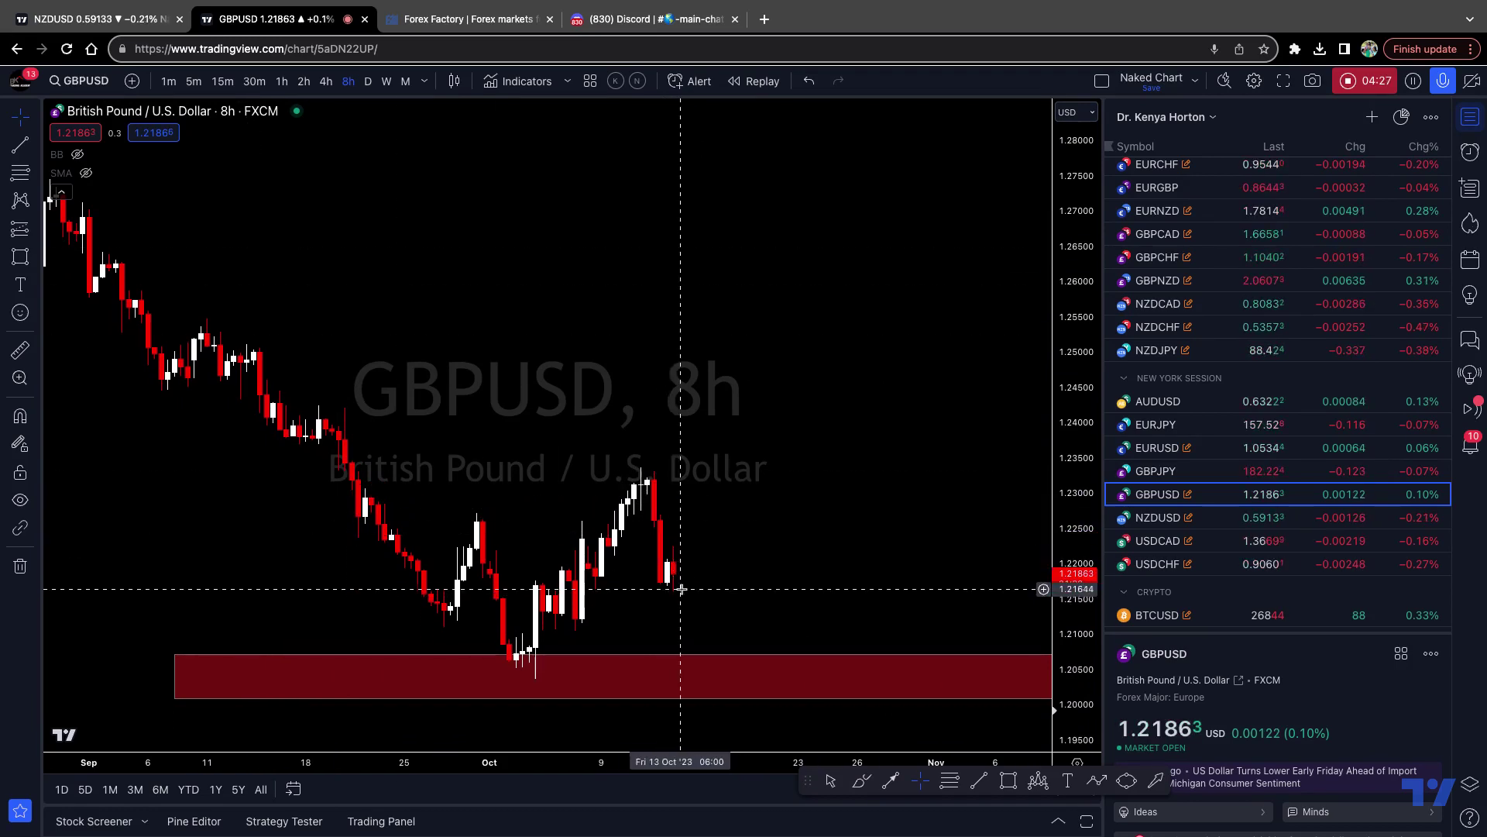
drag(692, 514, 640, 465)
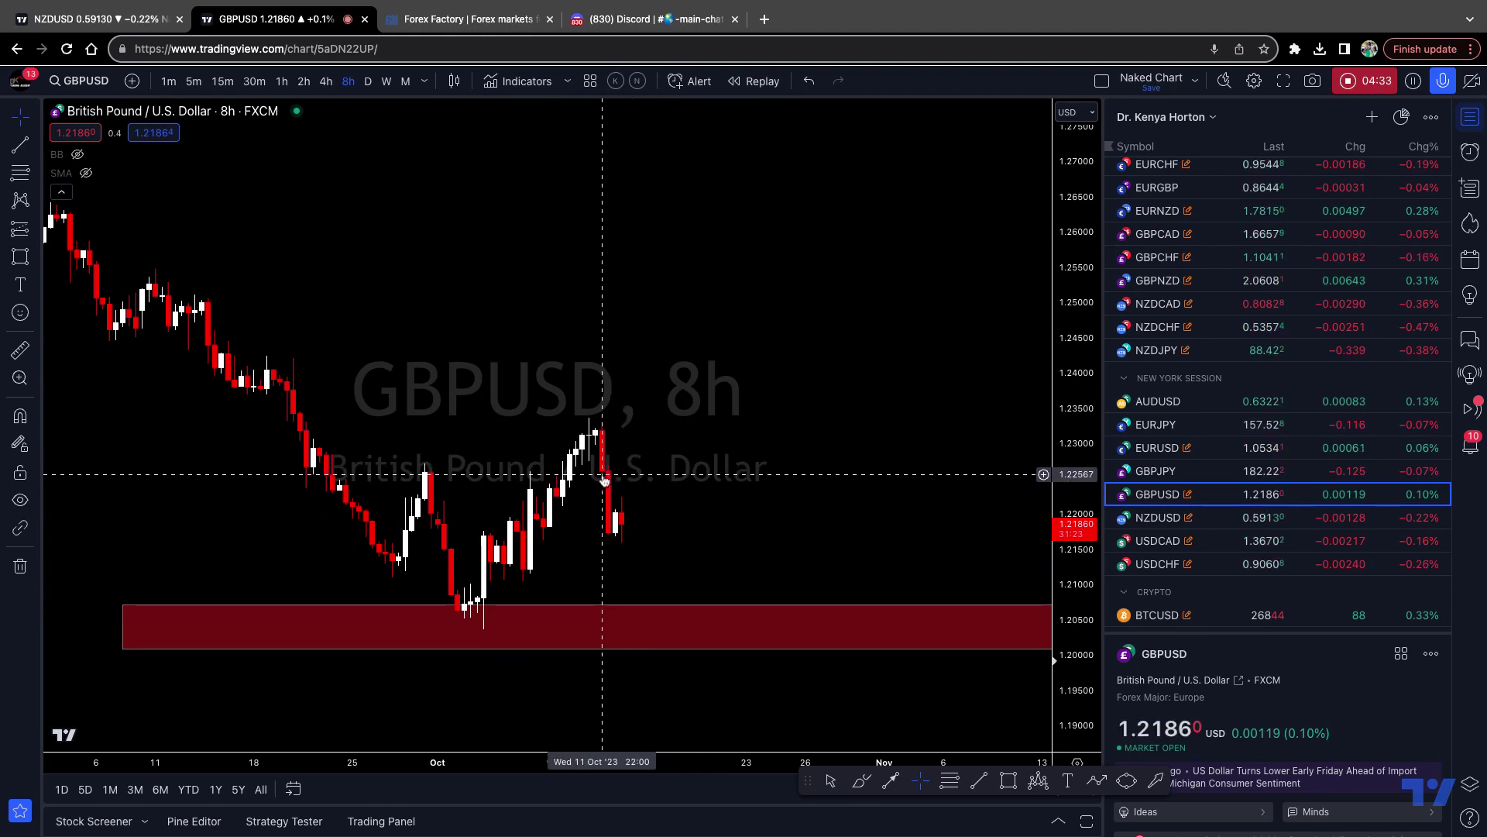
key(Delete)
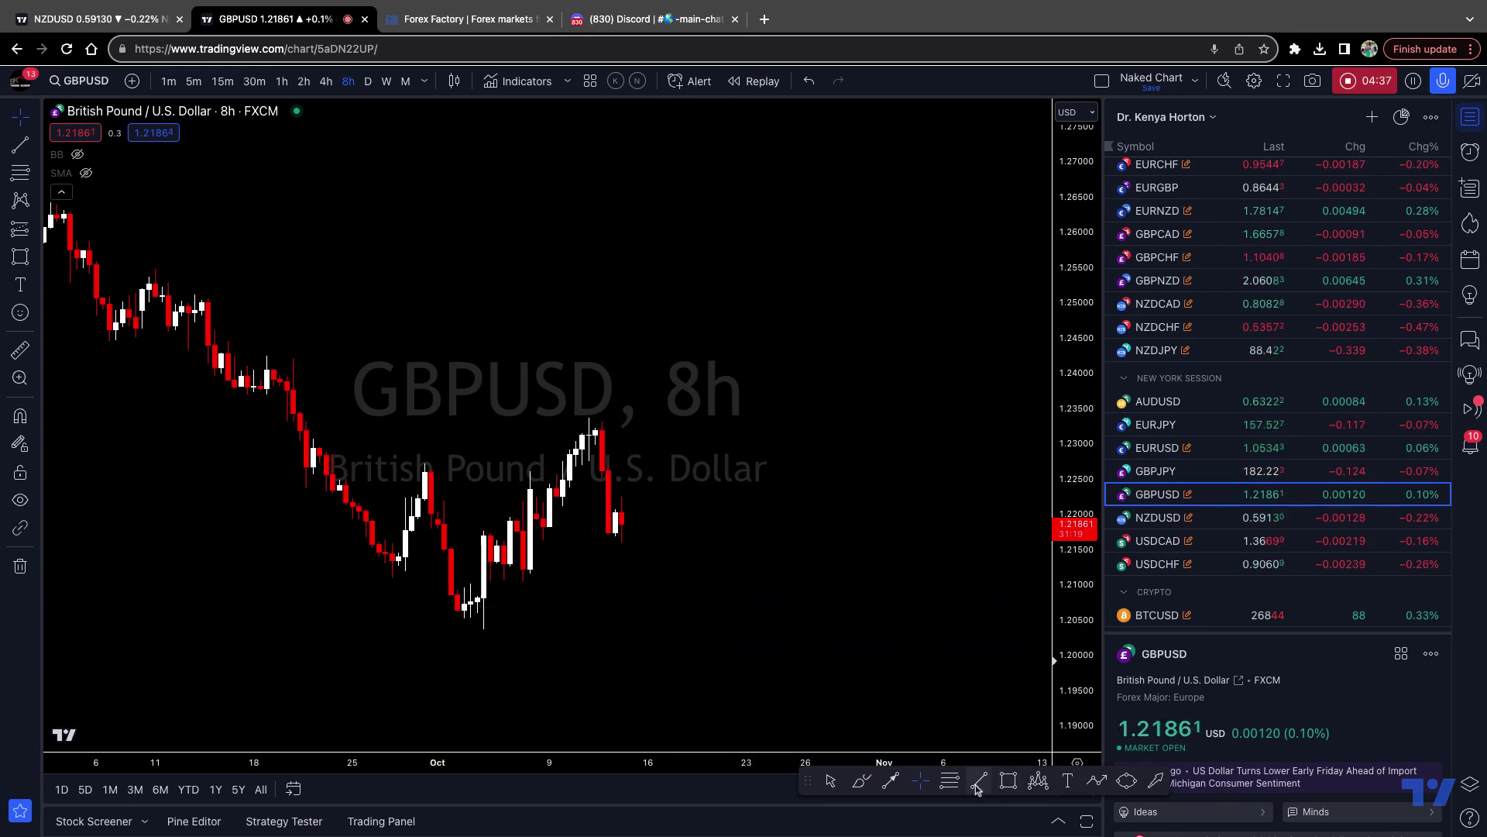
Draw a Fibonacci retracement from about 1.233 on 24 September to about 1.216 on 27 September 2023.
drag(1068, 661, 1066, 577)
drag(794, 602, 822, 499)
click(21, 171)
click(374, 315)
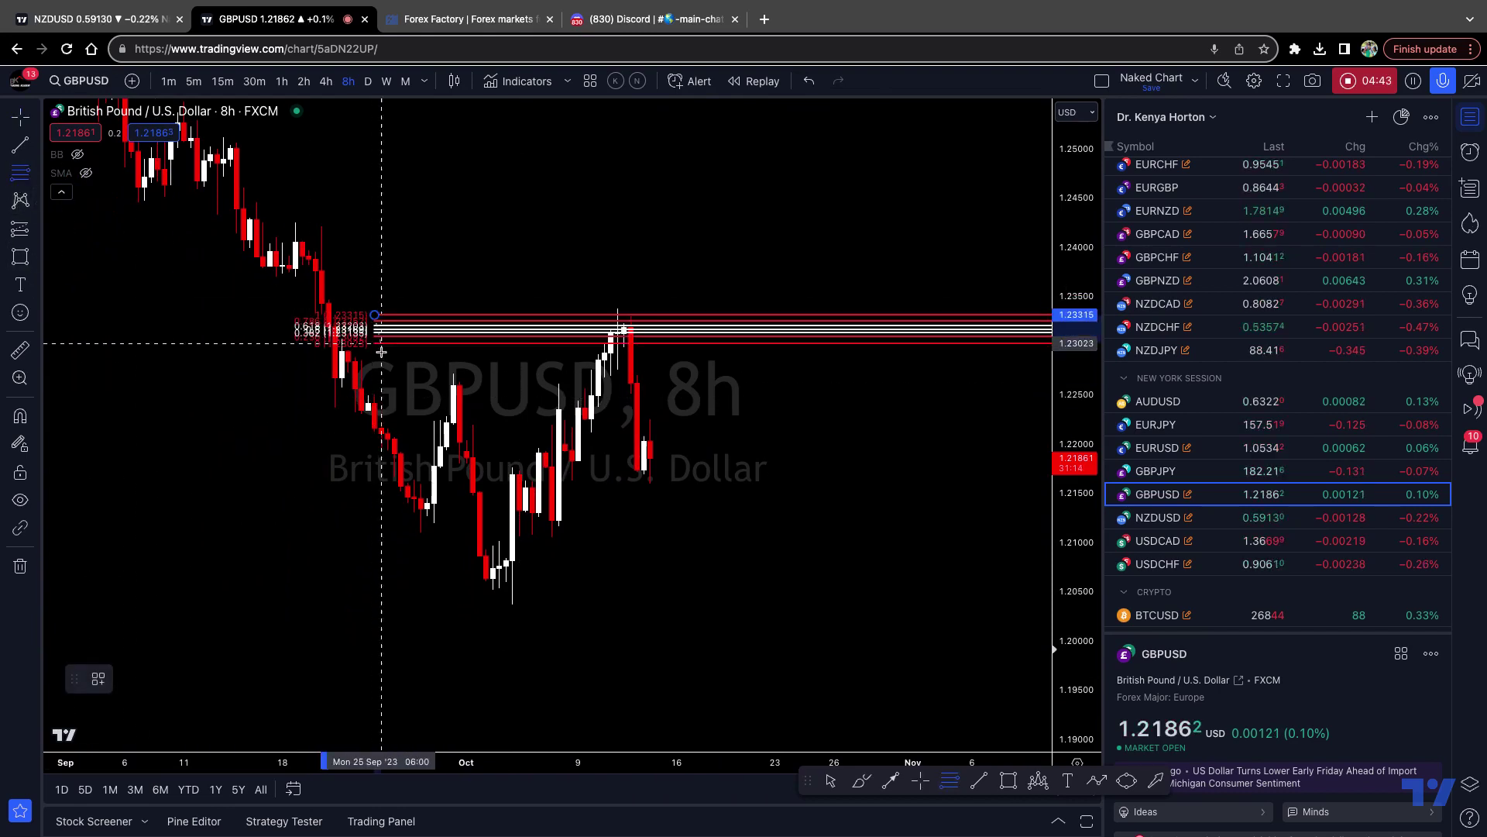
click(427, 483)
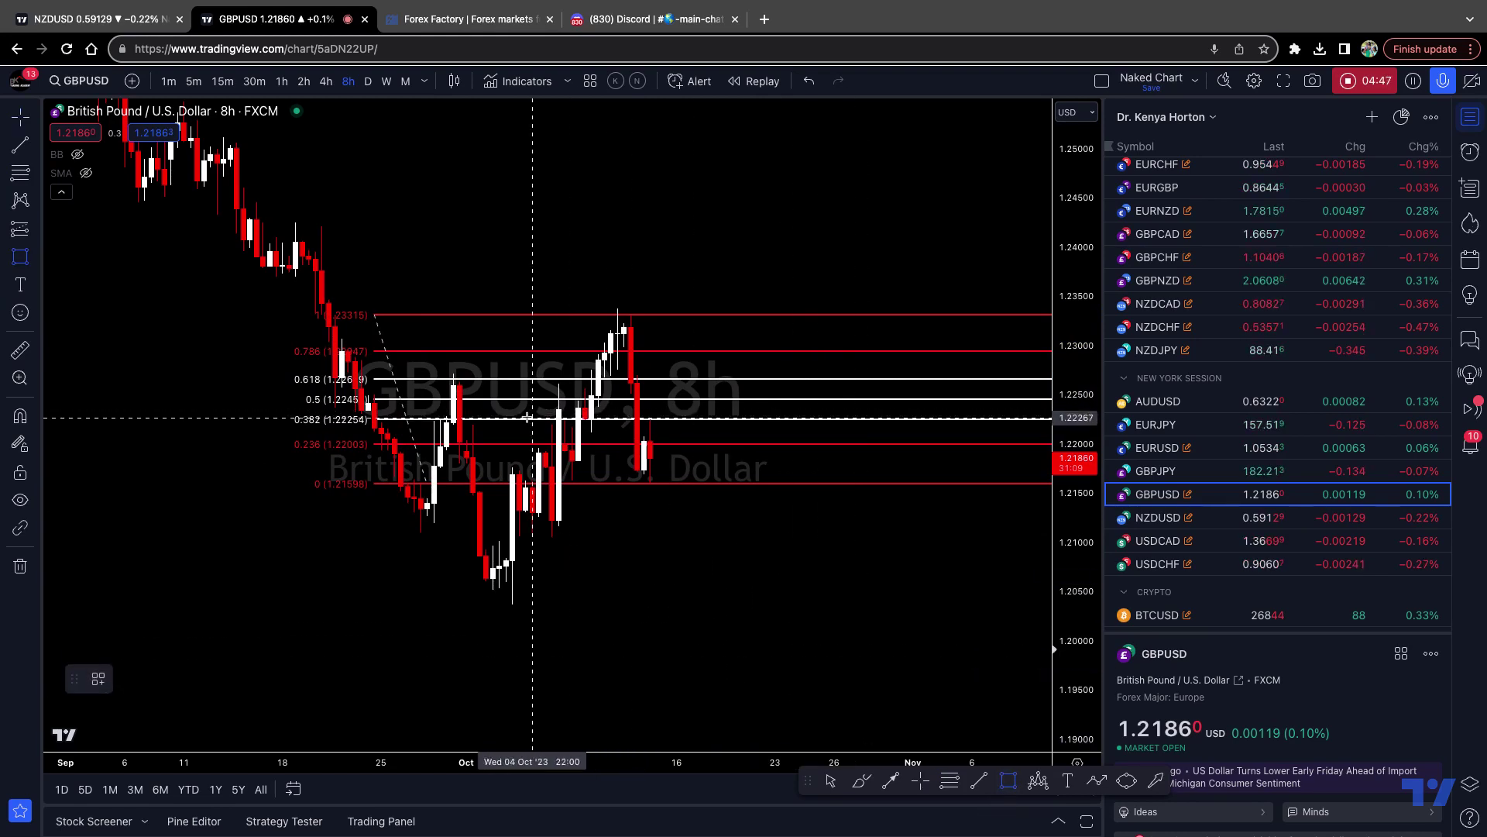
Draw a rectangle zone at about 1.224–1.227 from 26 September to 20 October 2023, and delete the Fibonacci retracement.
mouse_move(407, 378)
mouse_down()
mouse_move(410, 400)
mouse_move(756, 403)
mouse_up()
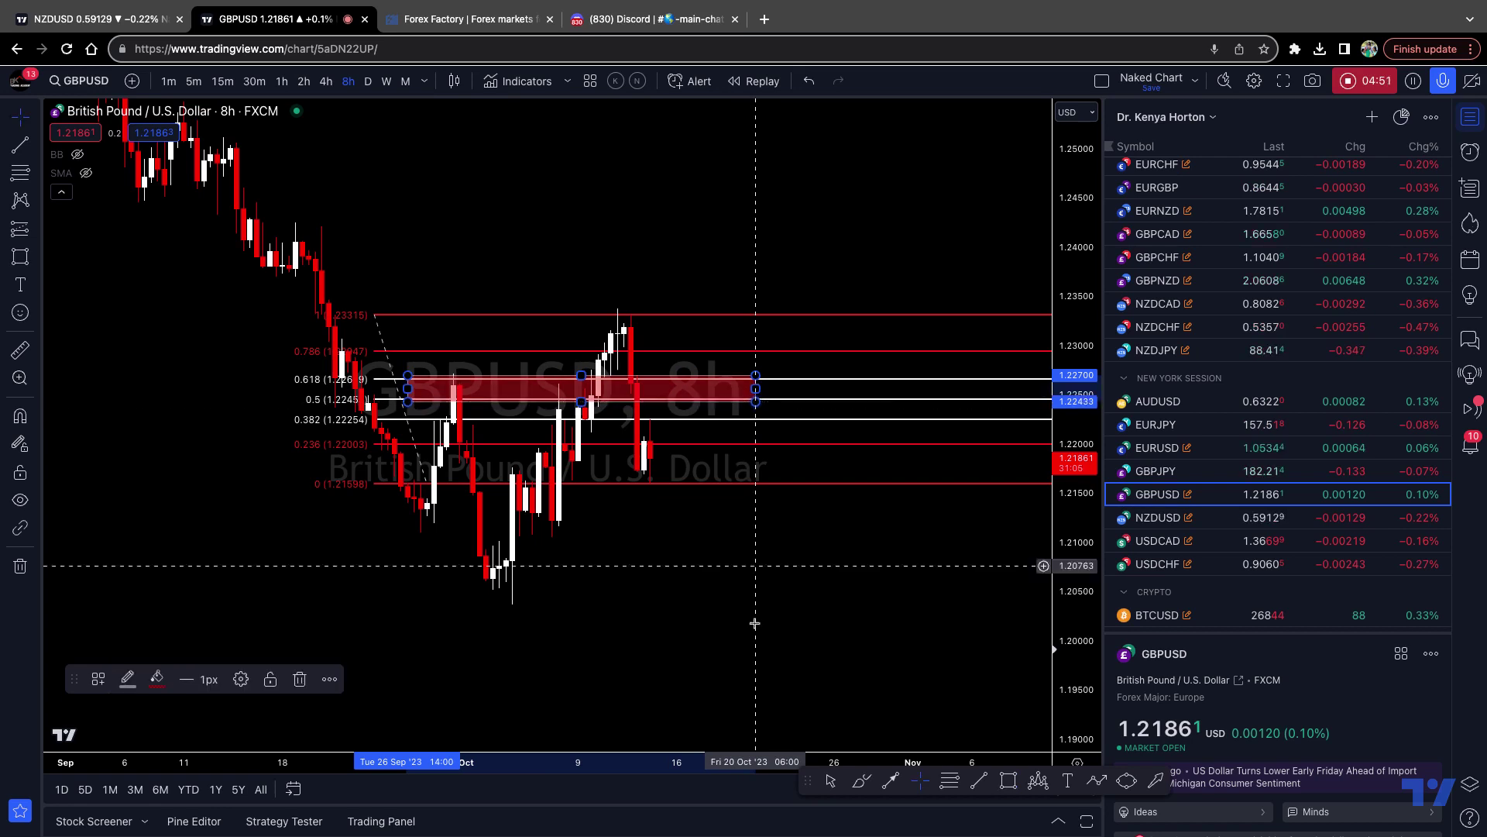
click(687, 316)
key(Delete)
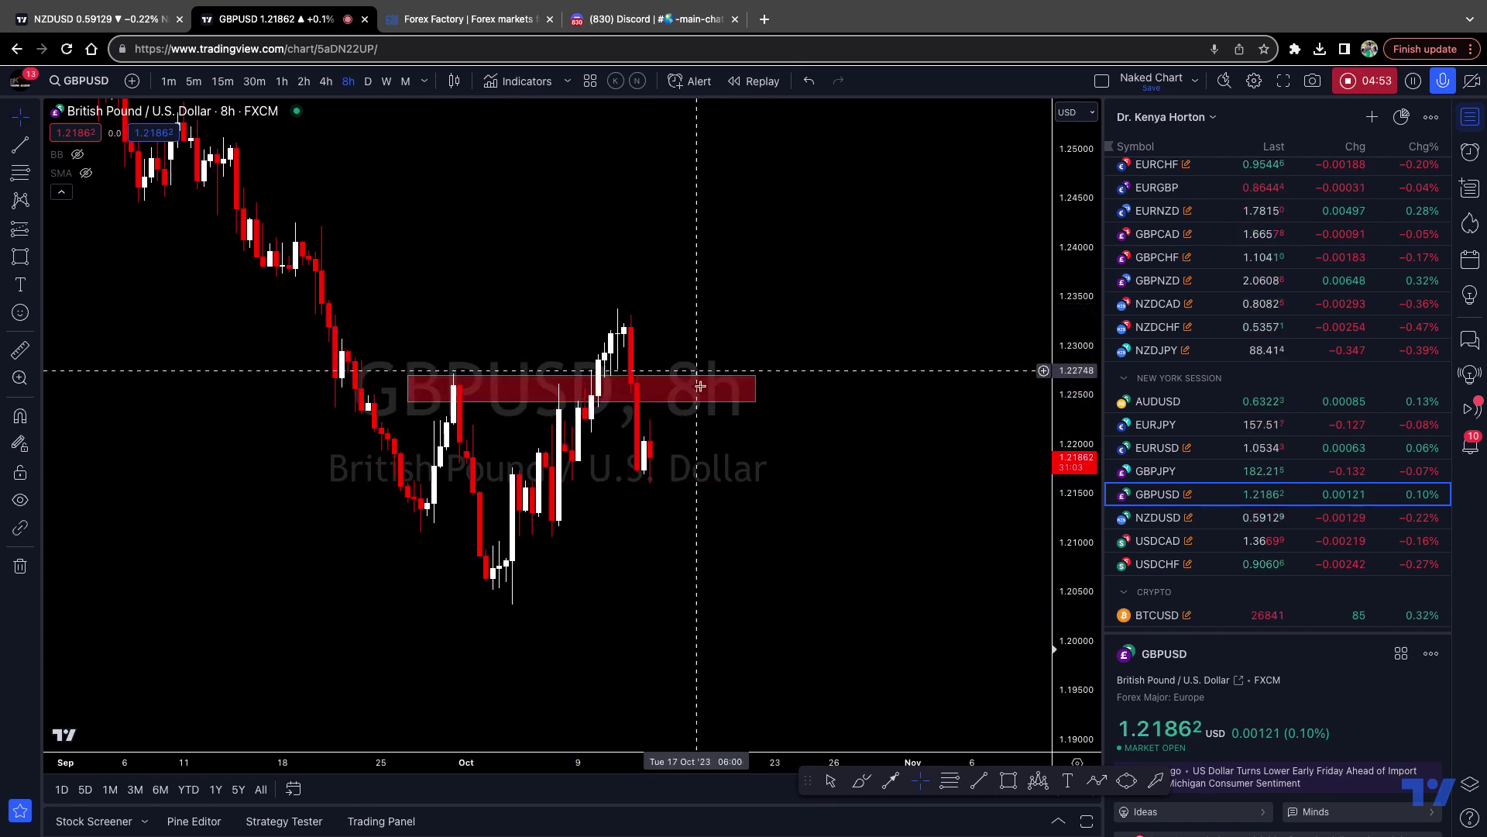
Brush circles around the two early-October highs in the 1.224–1.227 zone and a horizontal line through it from the breakdown candle.
scroll(701, 534, up, 2)
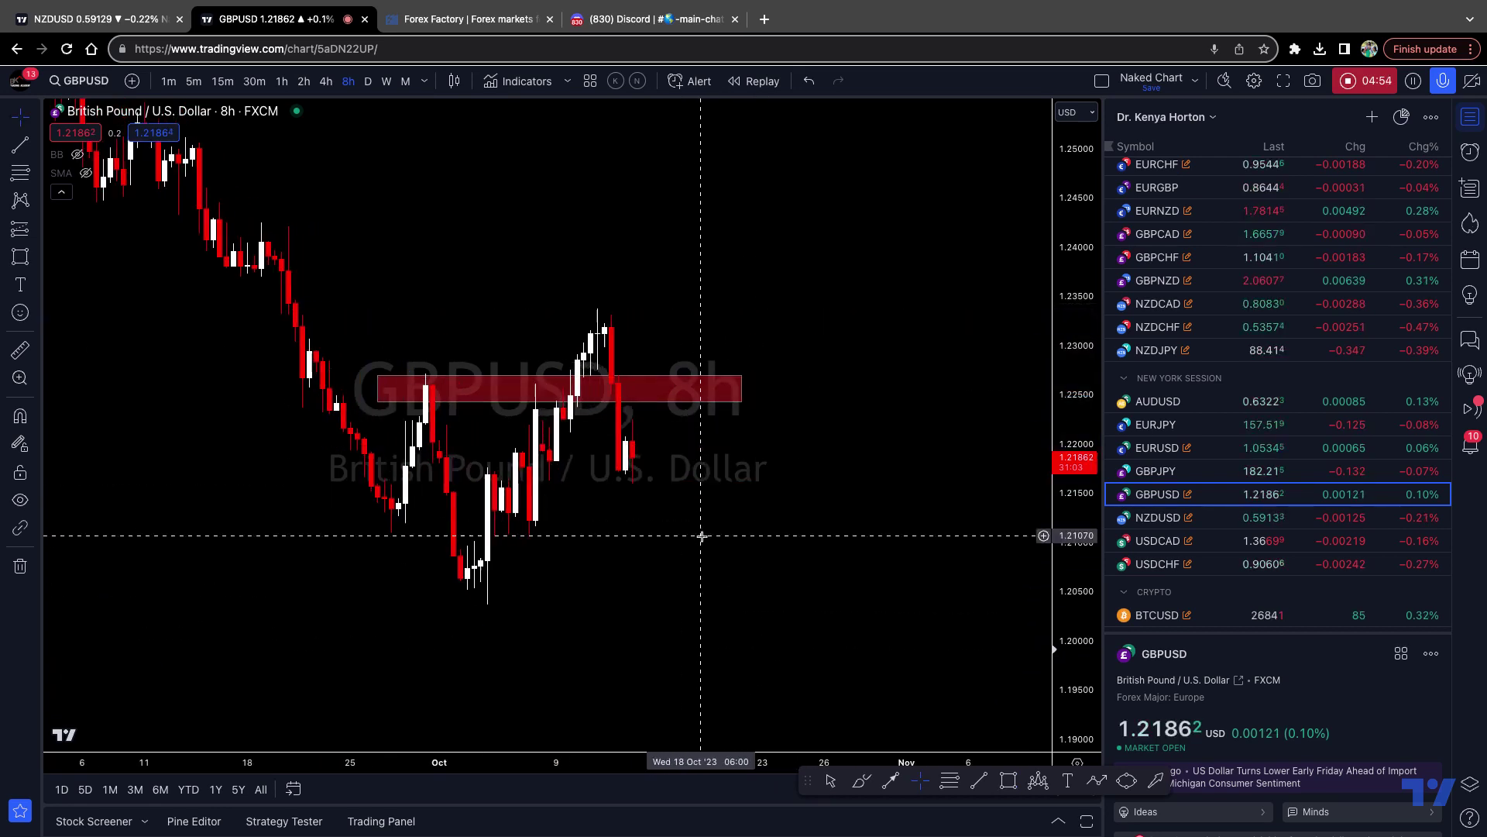
click(861, 781)
drag(393, 366, 395, 368)
mouse_move(526, 385)
mouse_down()
mouse_move(516, 376)
mouse_move(572, 387)
mouse_move(555, 392)
mouse_move(726, 393)
mouse_up()
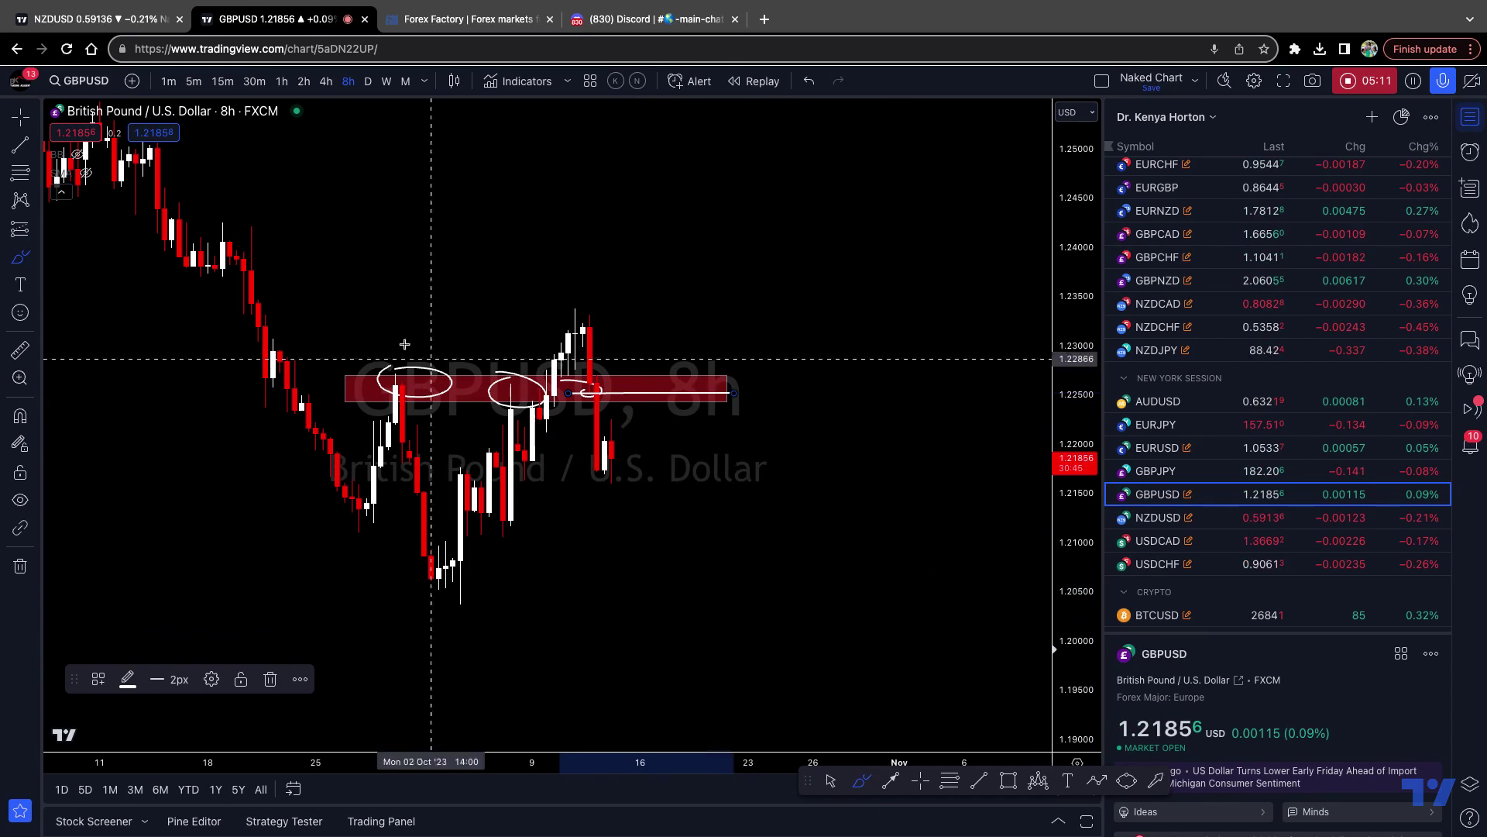
Hide the SMA indicator and remove all five drawings from the chart.
mouse_move(83, 176)
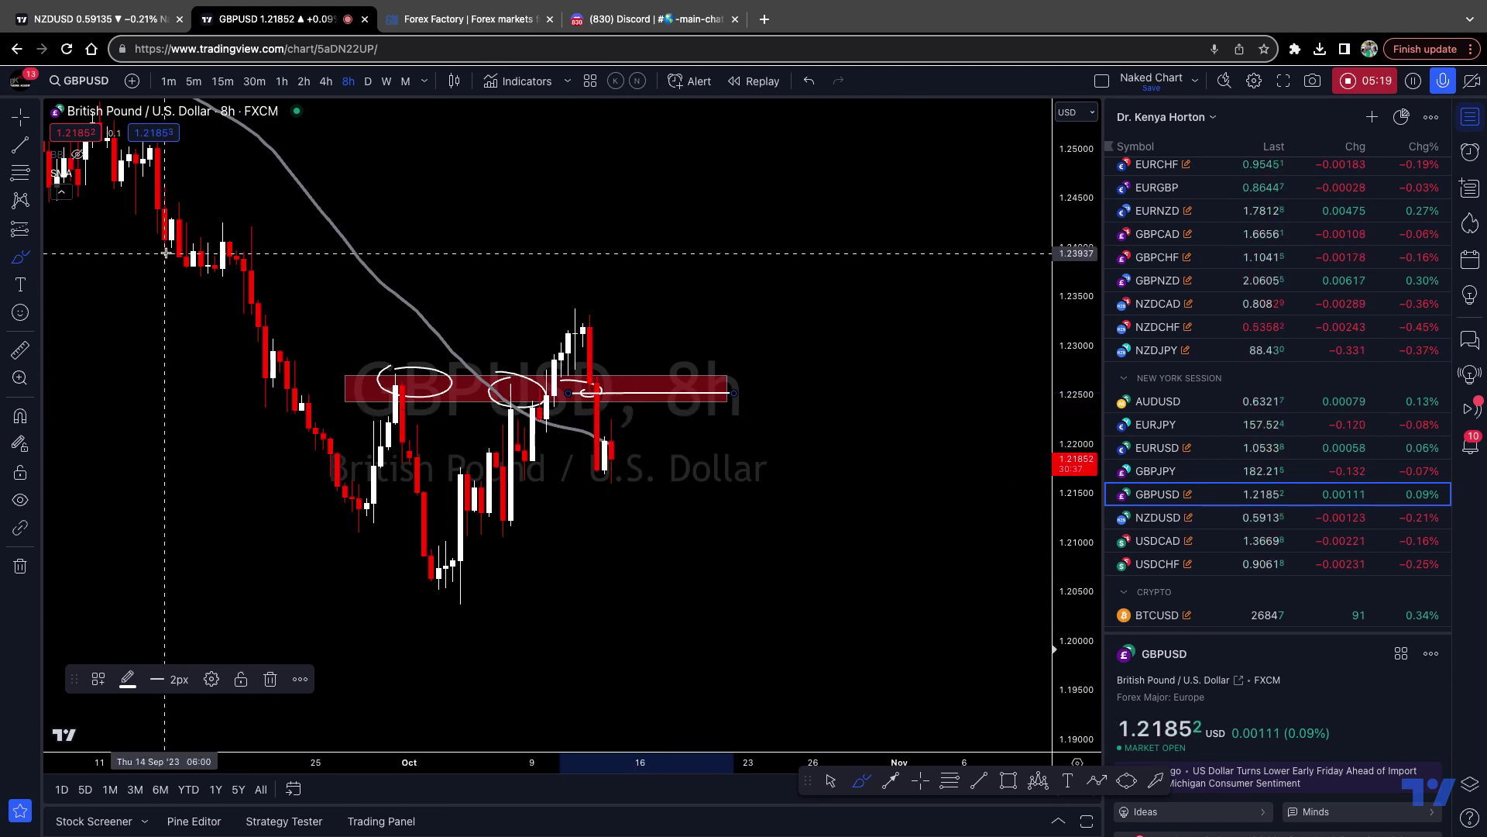
click(86, 174)
click(25, 570)
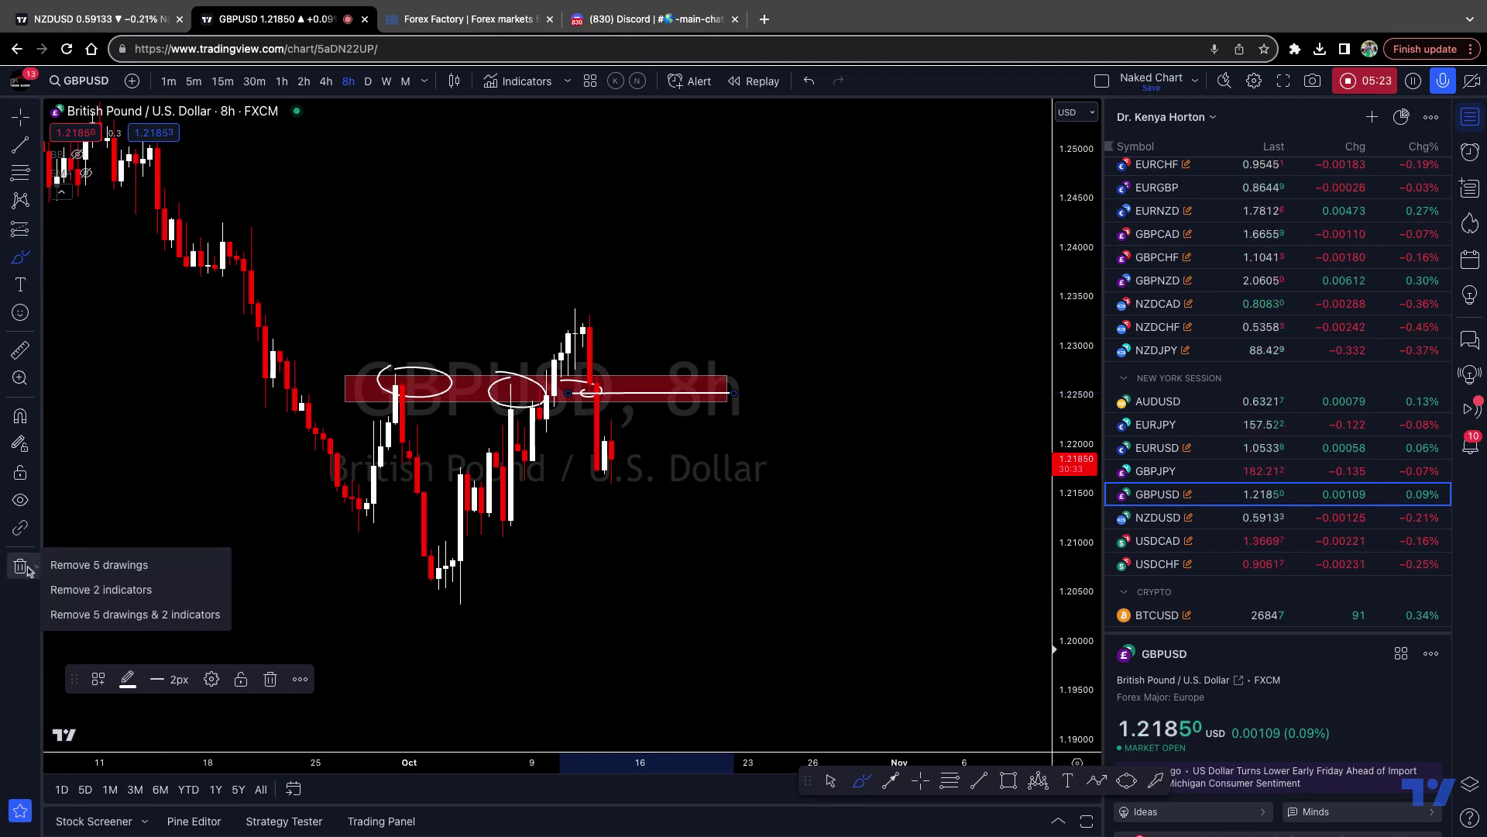
click(59, 568)
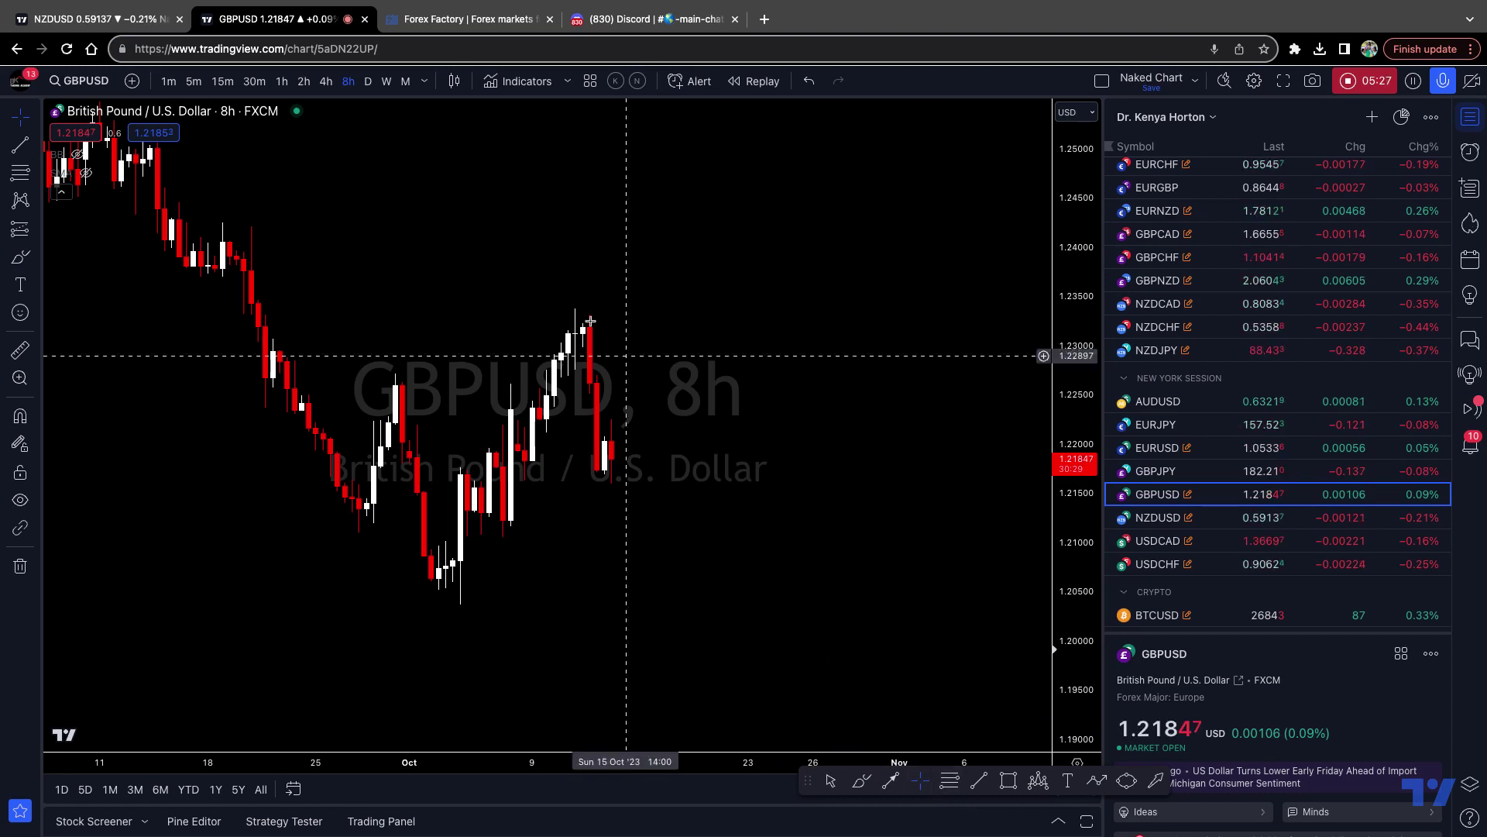
Switch the chart to the daily timeframe and draw a rectangle zone over the October low at about 1.203–1.207, from early September to mid-November 2023.
click(368, 84)
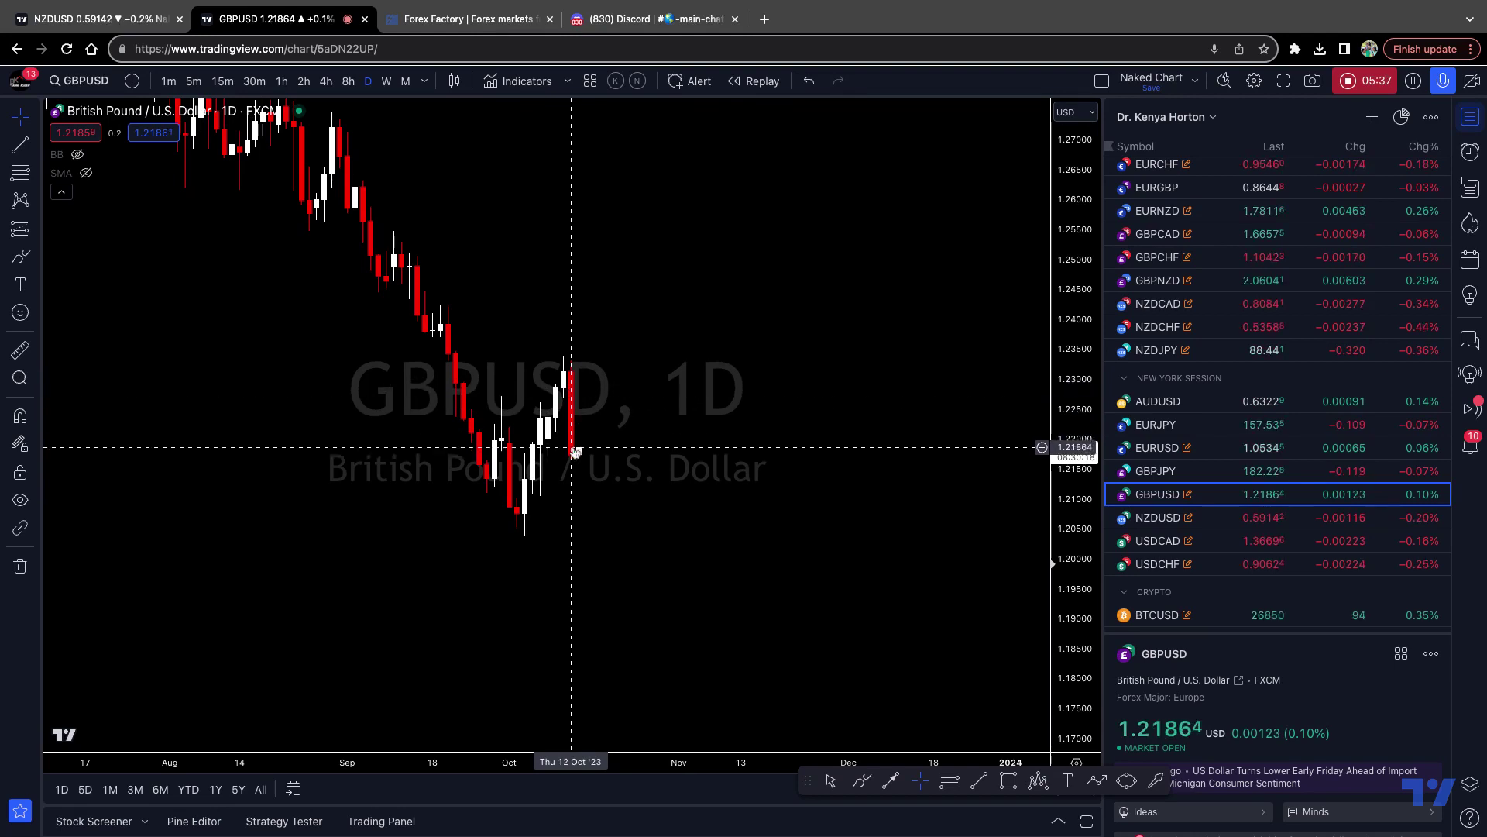
click(1008, 784)
drag(363, 524, 733, 540)
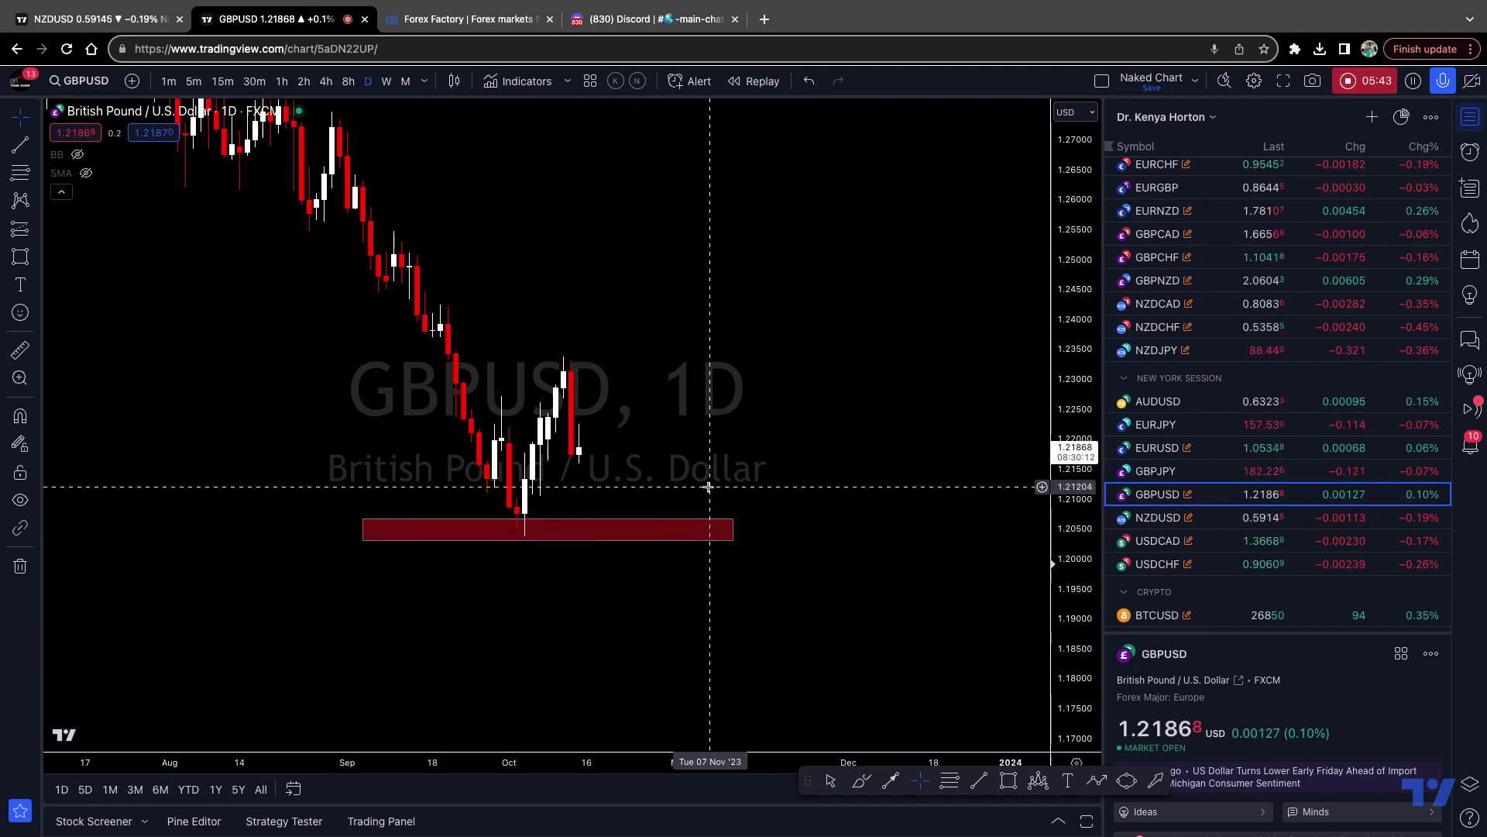
drag(694, 478, 693, 481)
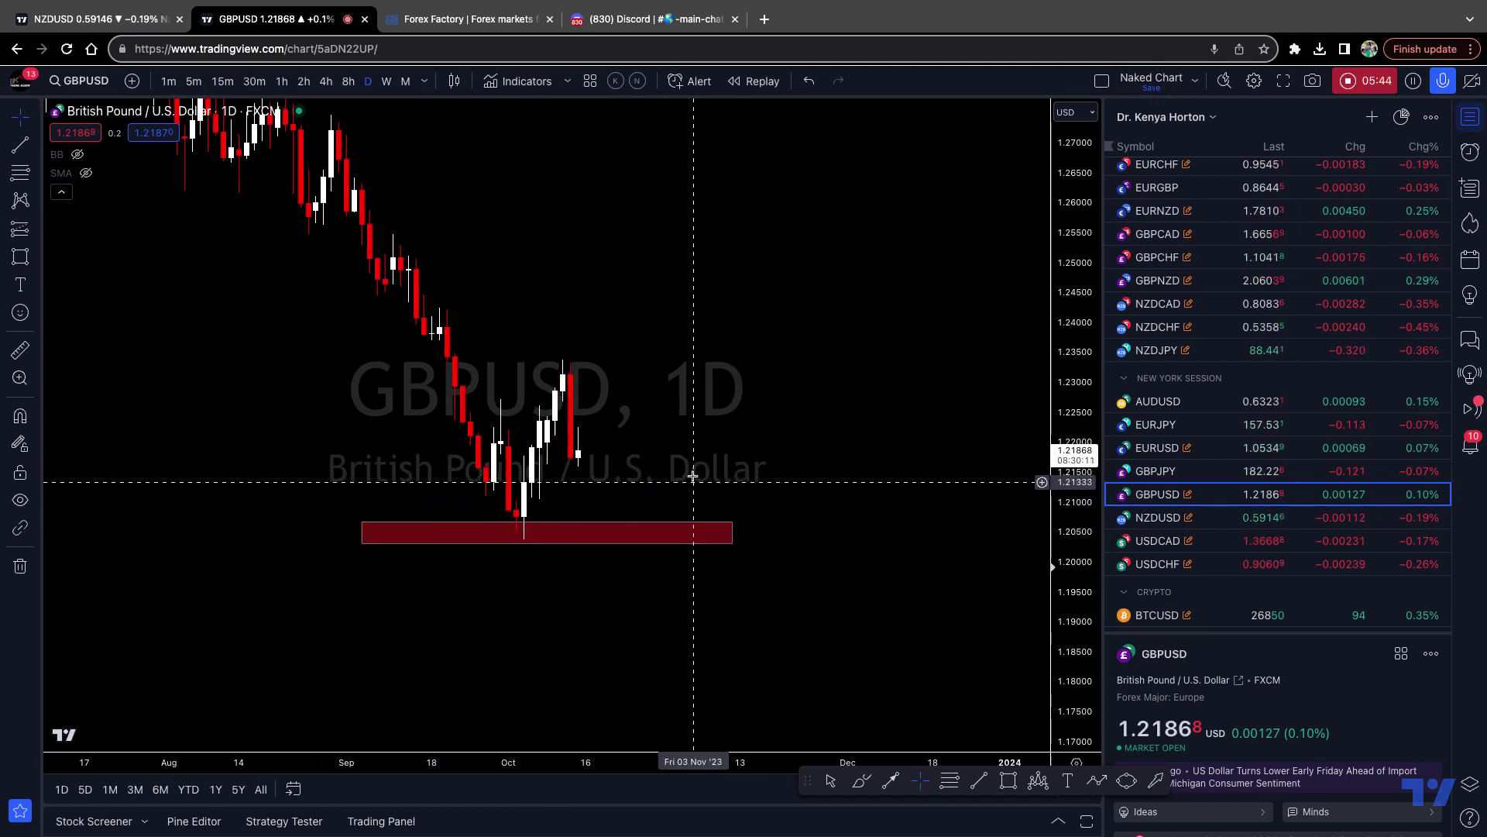
Measure the price distance from about 1.217 down to the zone at the October low.
click(19, 351)
click(384, 457)
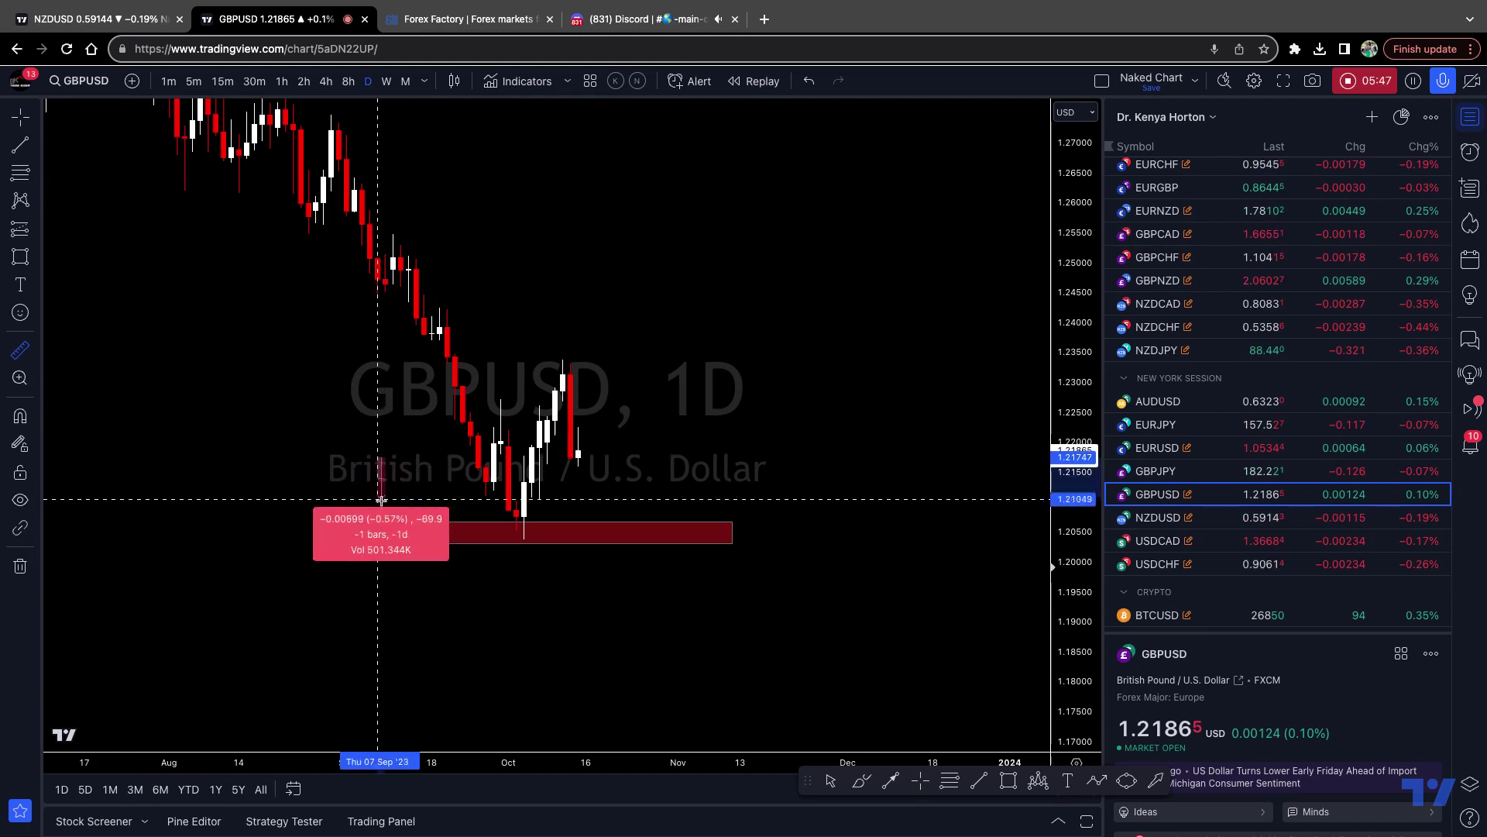
click(383, 533)
click(339, 458)
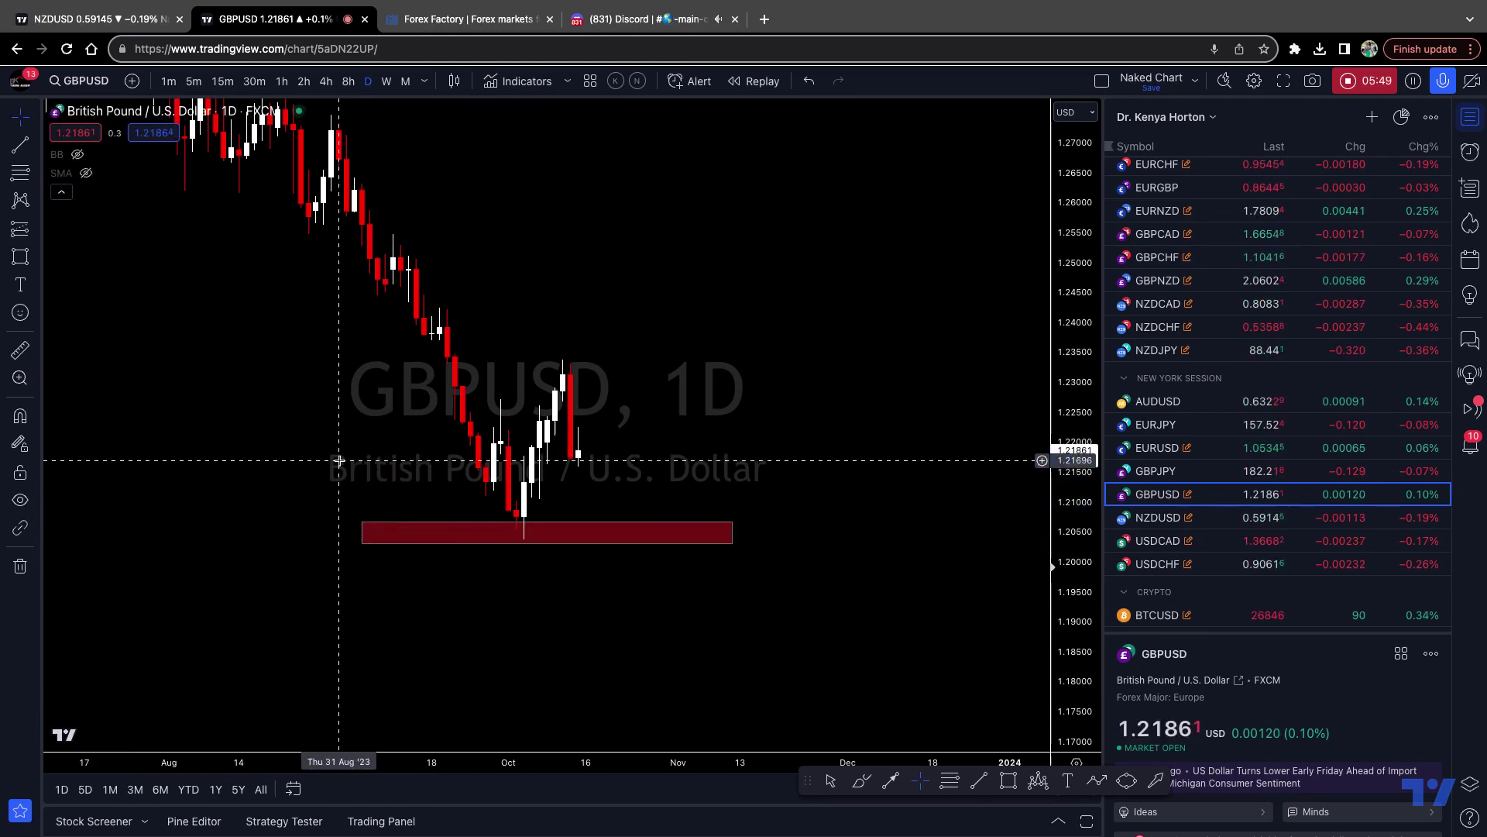
Draw a descending trend line from about 1.317 on 13 July to about 1.206 on 16 November 2023.
drag(709, 439, 740, 522)
drag(679, 440, 715, 448)
drag(1092, 393, 1093, 515)
drag(799, 342, 845, 452)
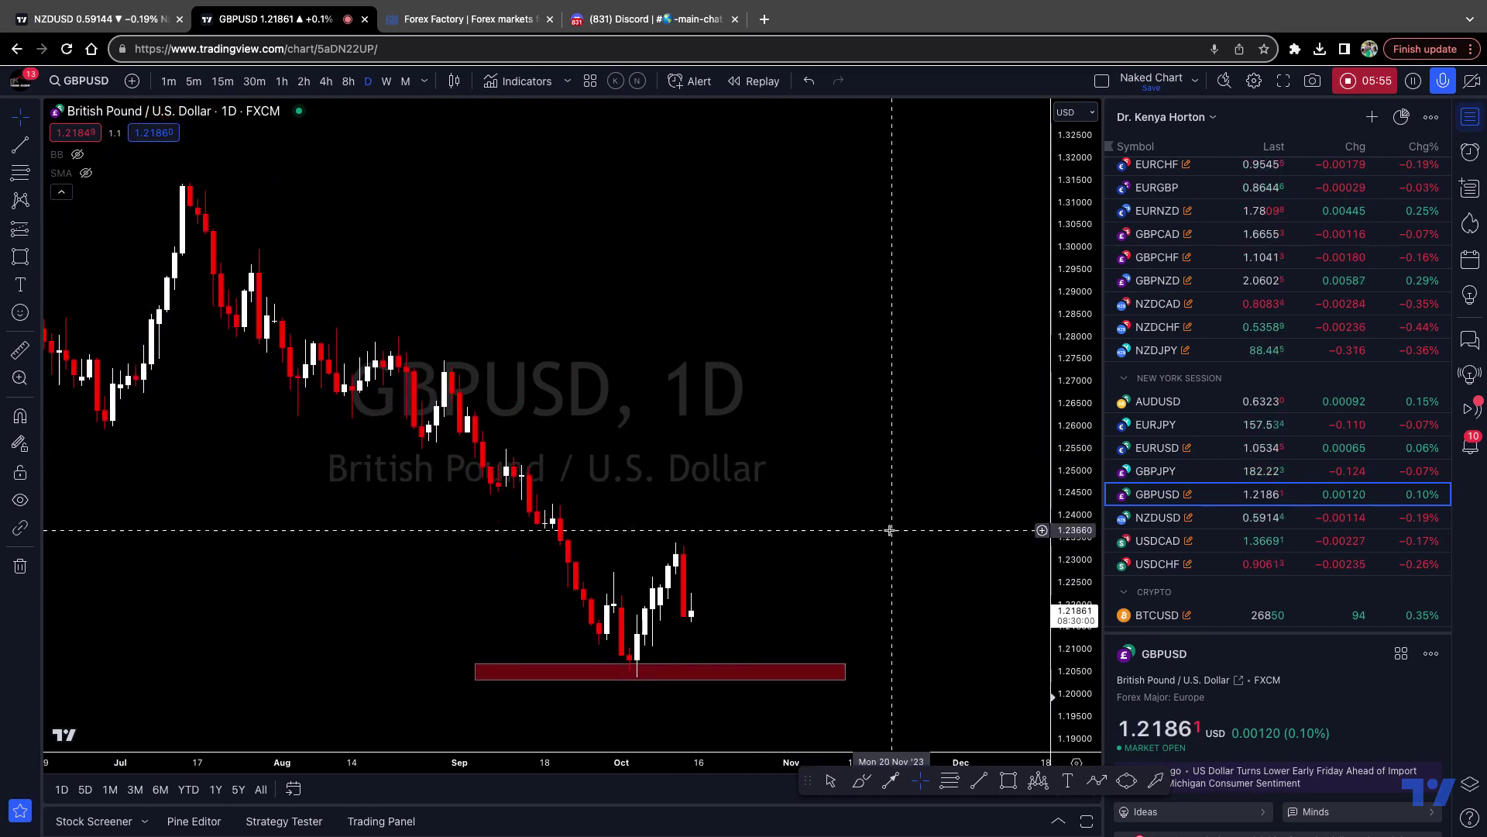
click(978, 781)
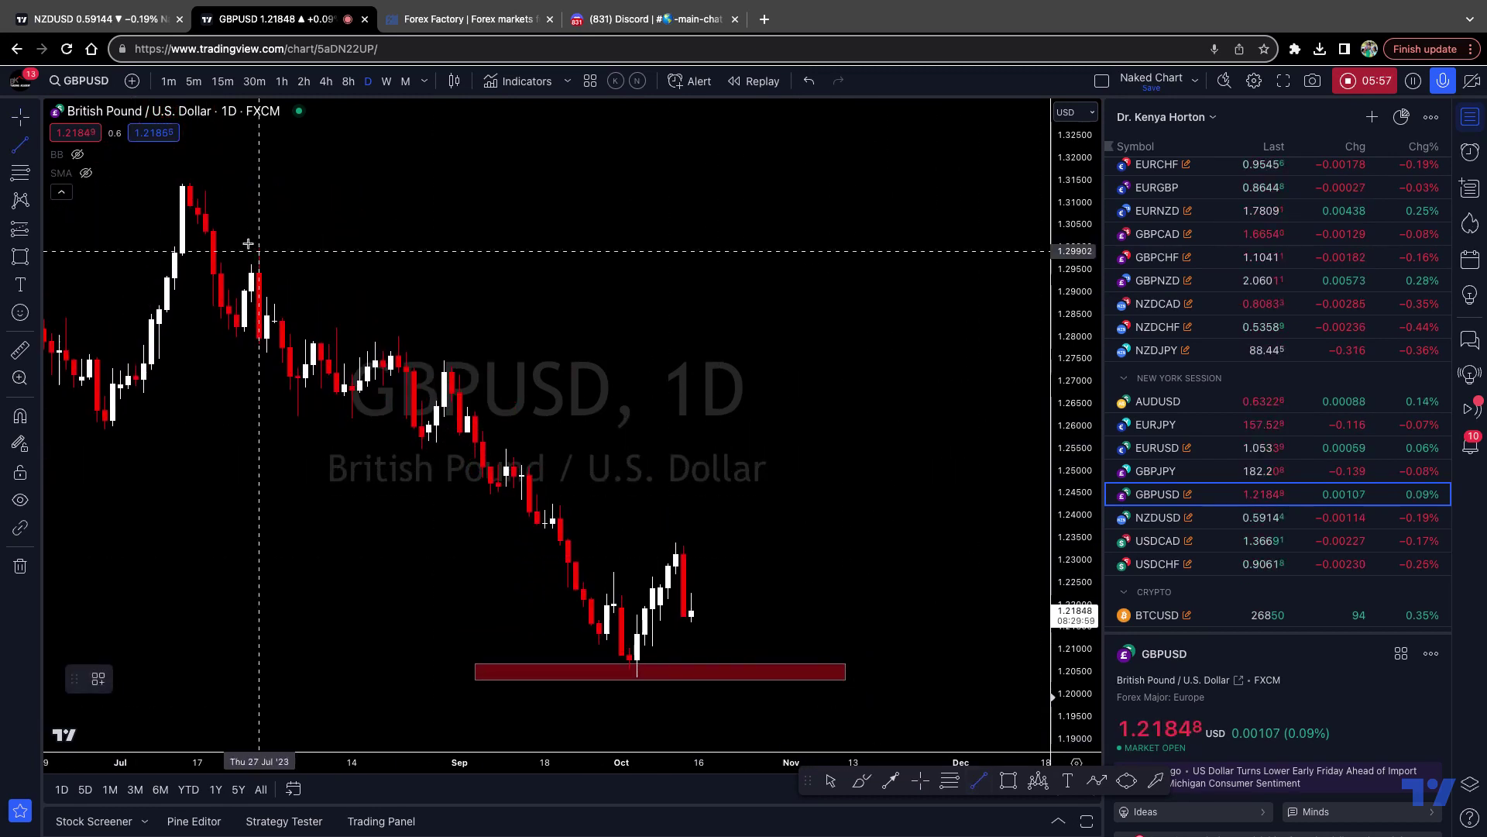
click(183, 169)
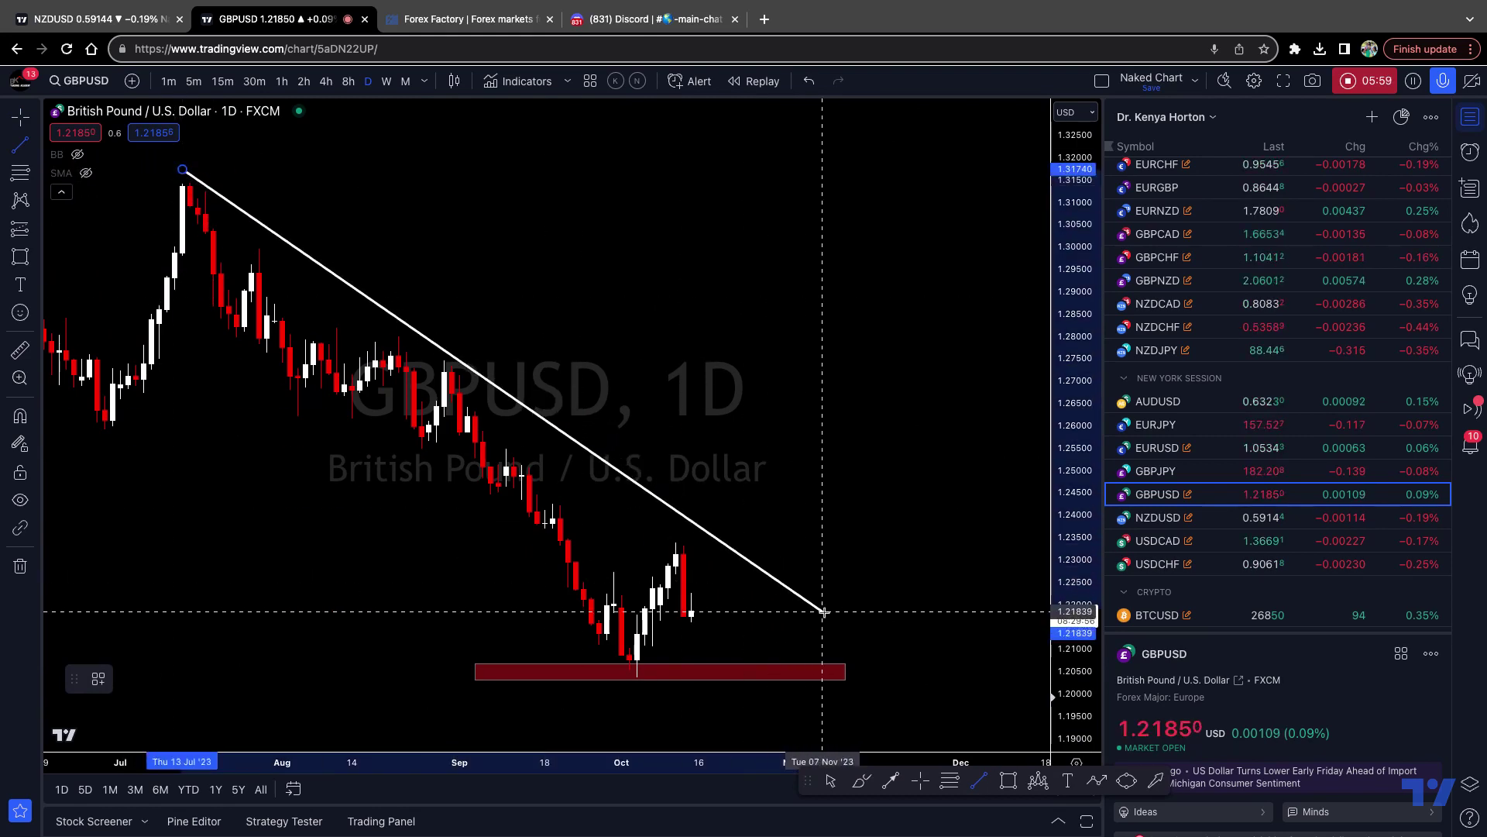
click(877, 665)
Clone the October-low zone and move the copy up to the October high at about 1.232–1.235.
drag(842, 584, 755, 474)
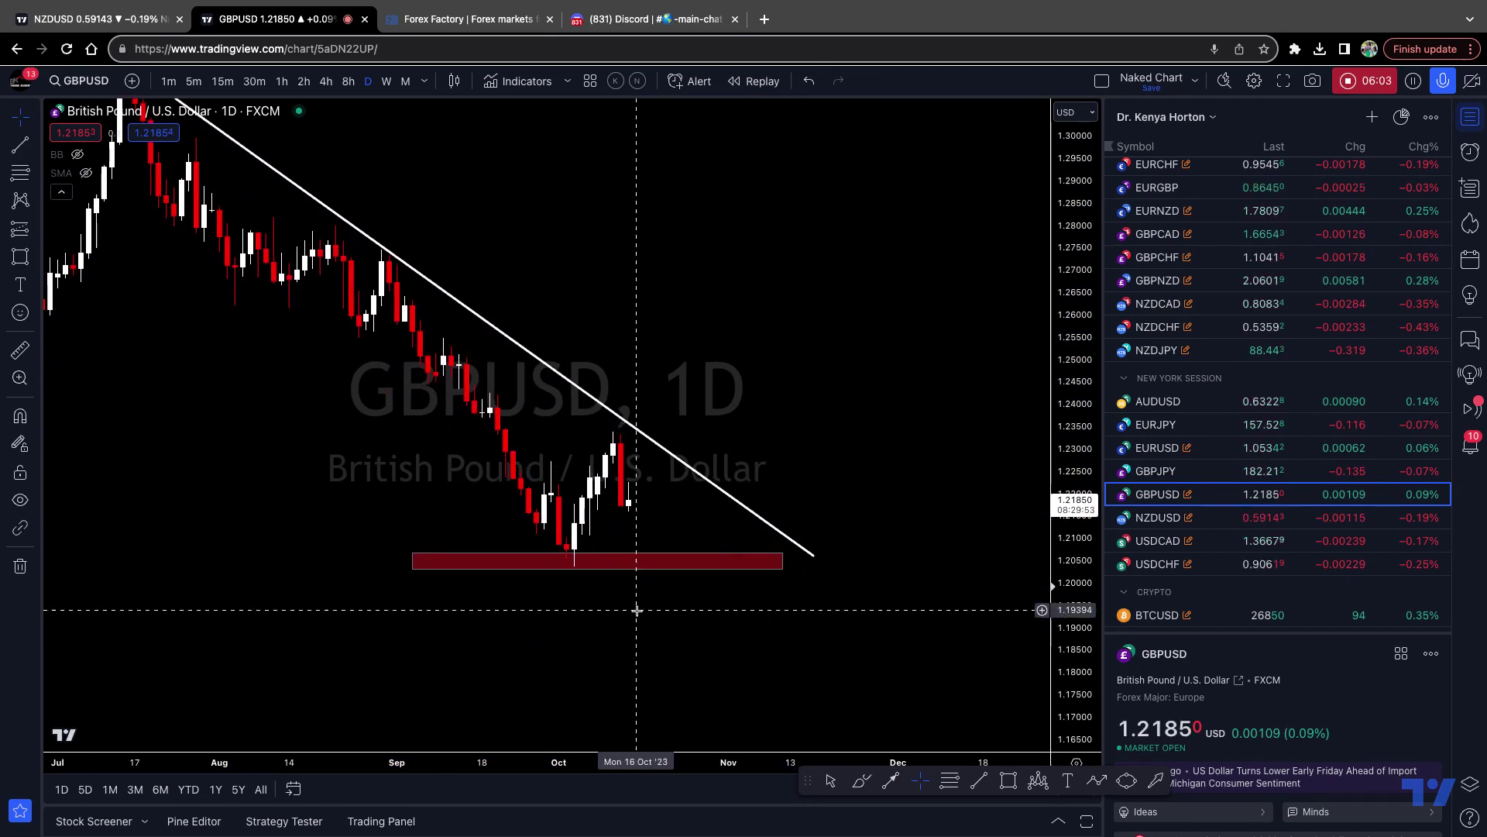
click(631, 561)
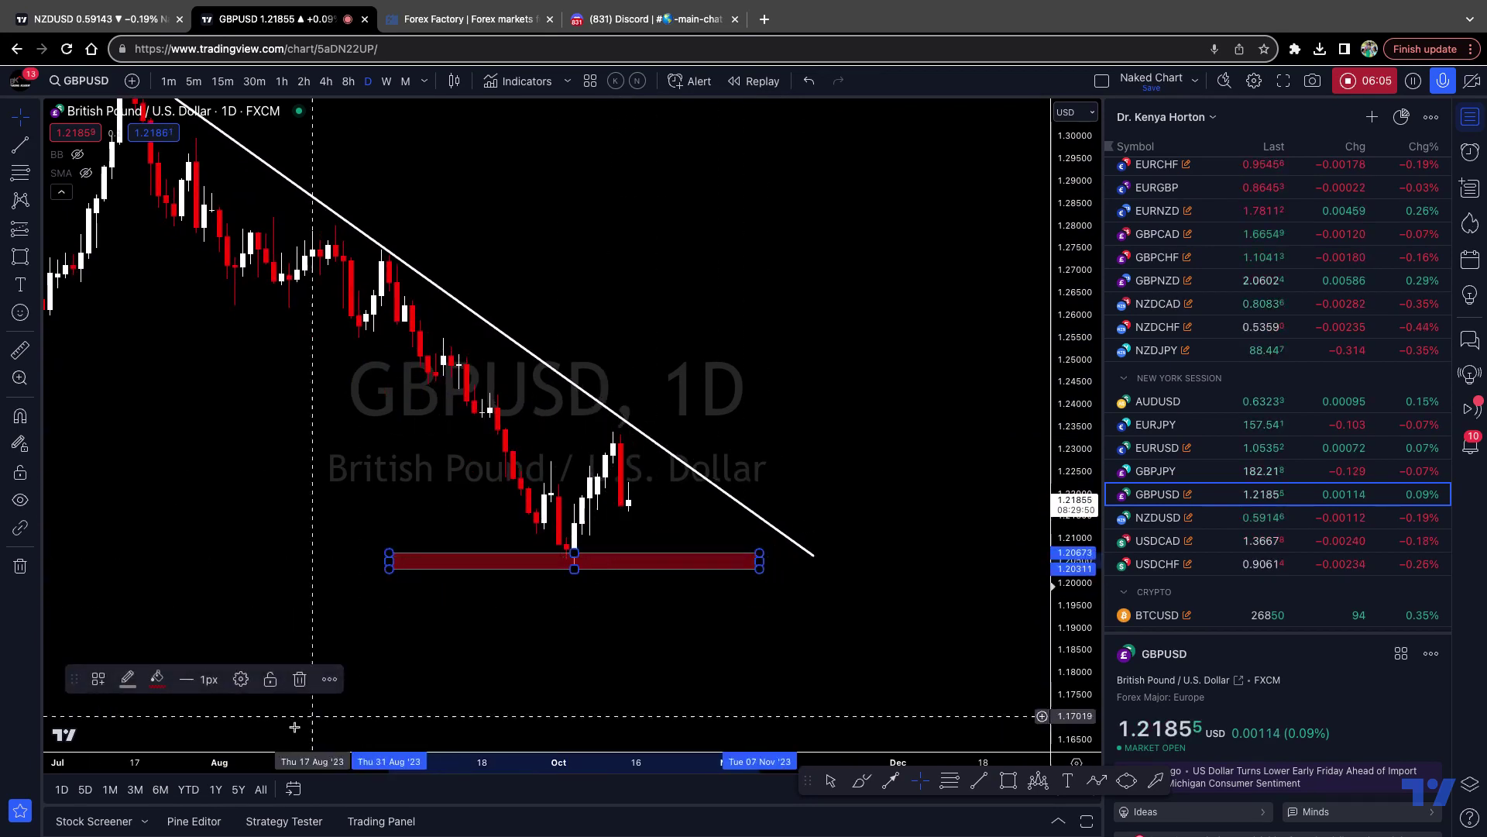
click(330, 679)
mouse_move(356, 715)
click(361, 760)
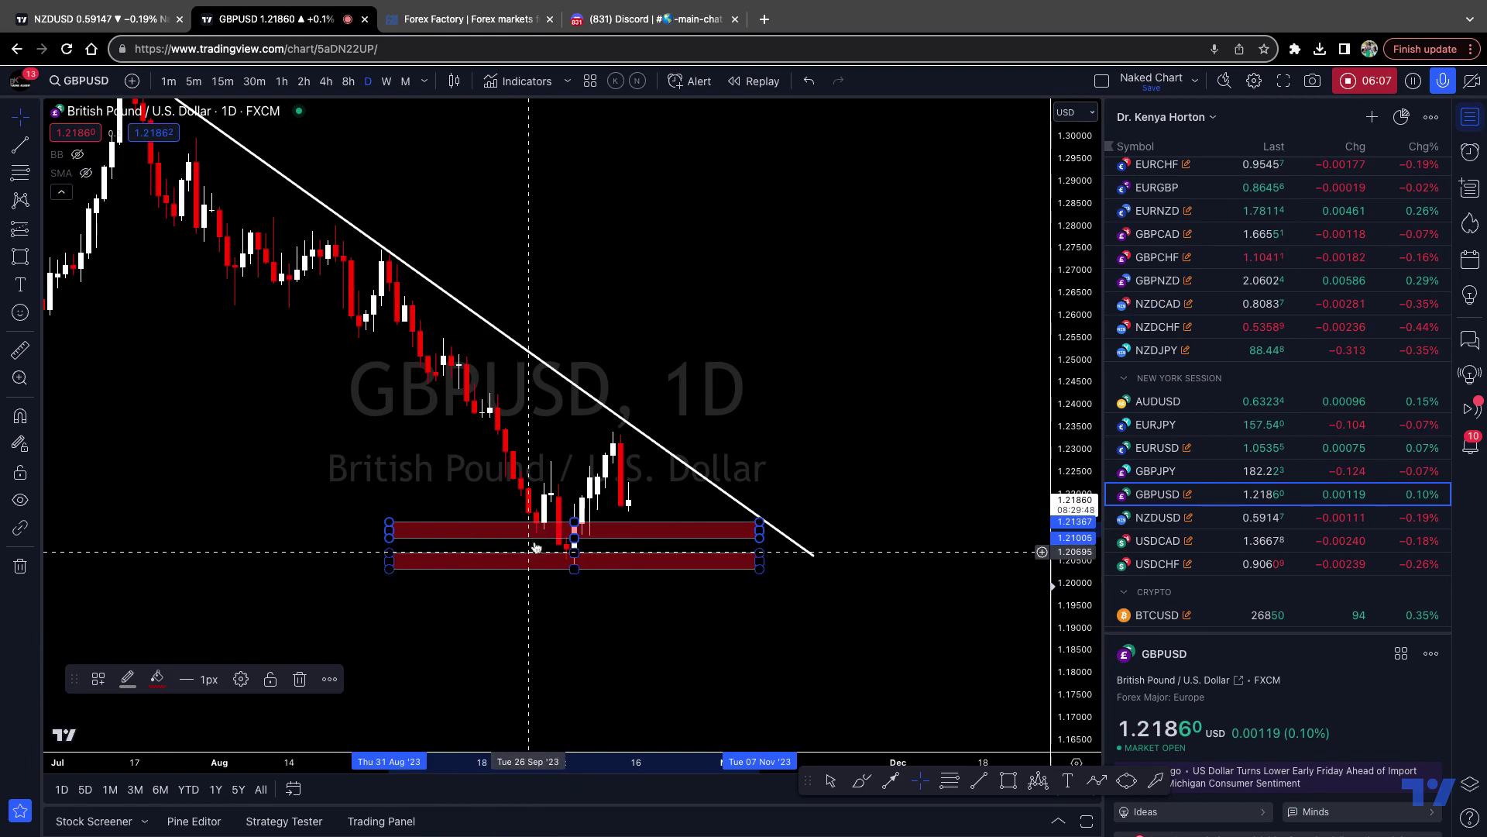
click(502, 526)
drag(504, 529, 511, 432)
Add the text label "Resistance" just above the upper zone.
drag(677, 414, 733, 487)
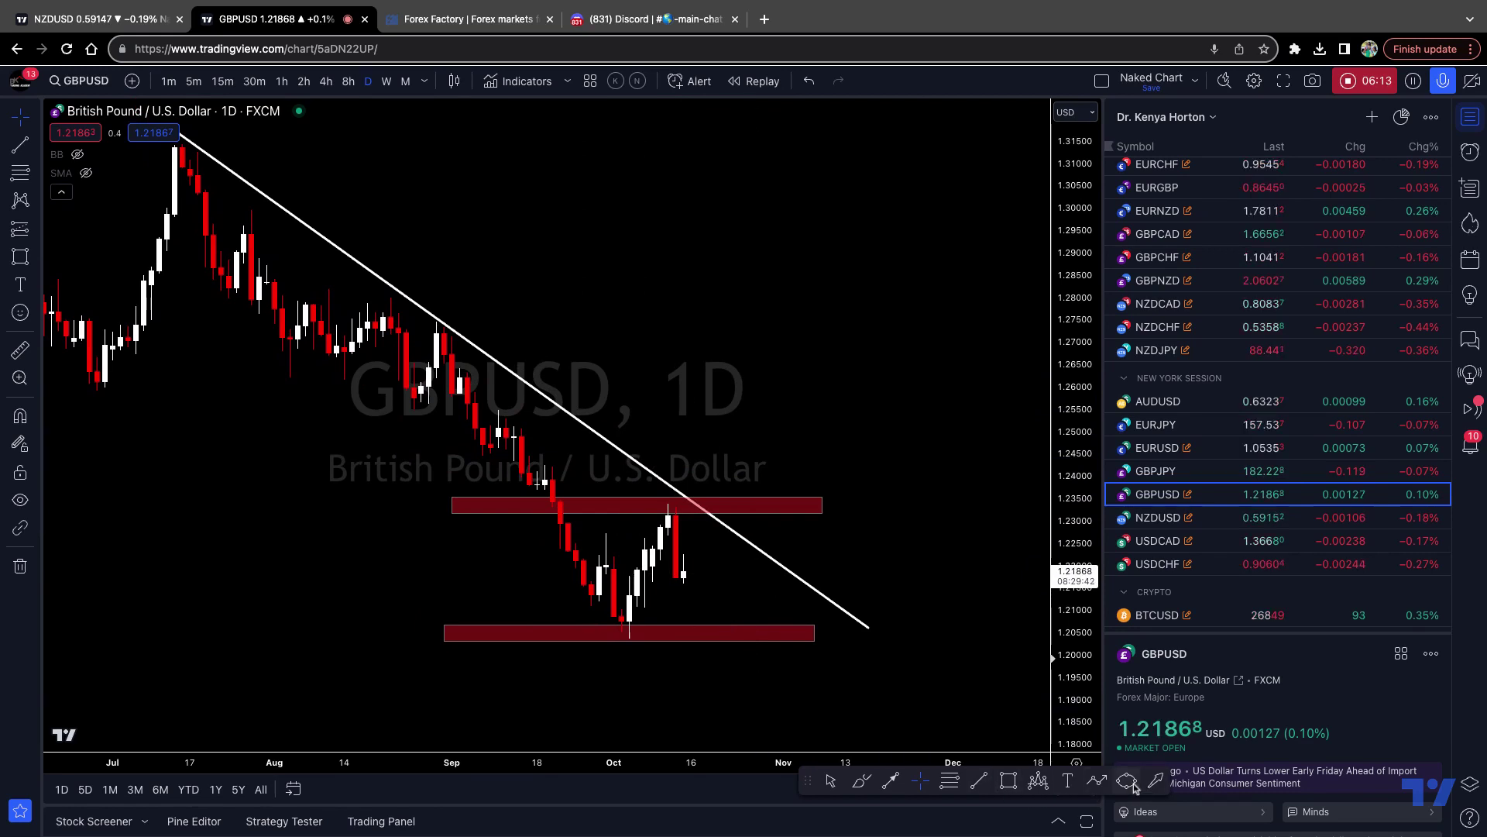
click(758, 481)
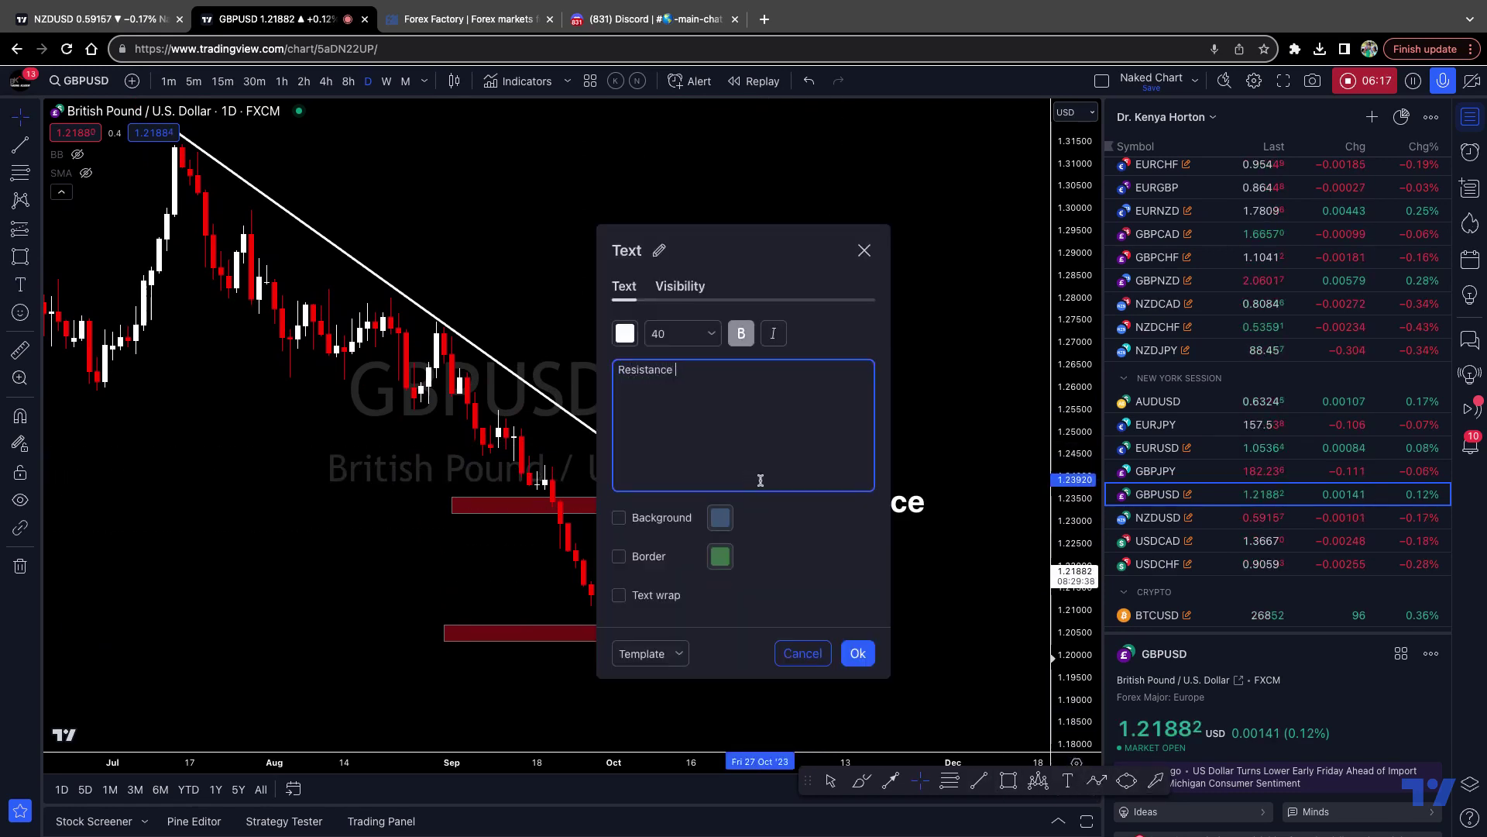
click(860, 653)
drag(874, 507, 821, 485)
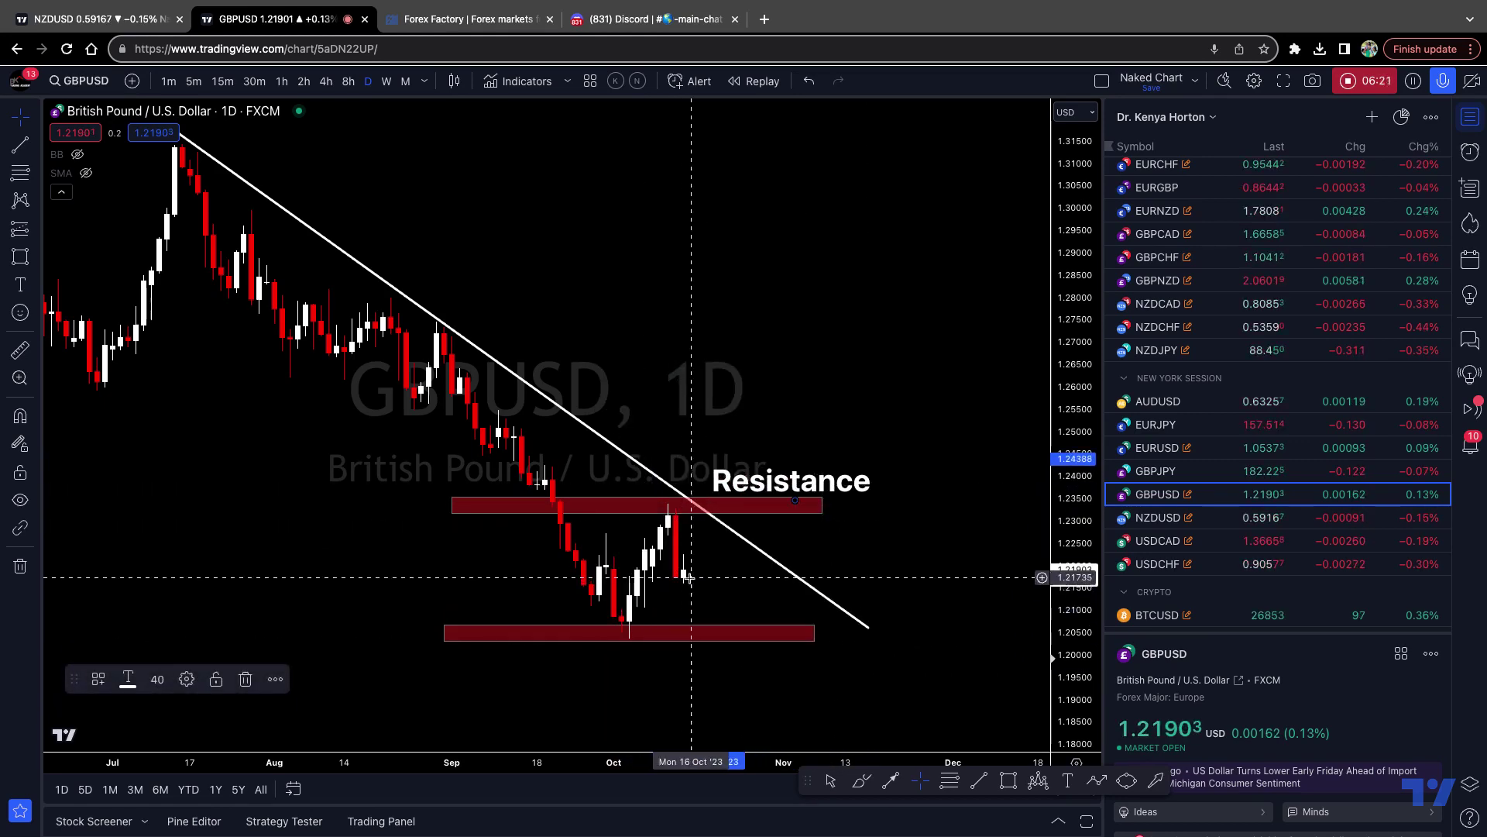
Add the text label "Support" just below the lower zone.
scroll(707, 634, up, 1)
click(701, 639)
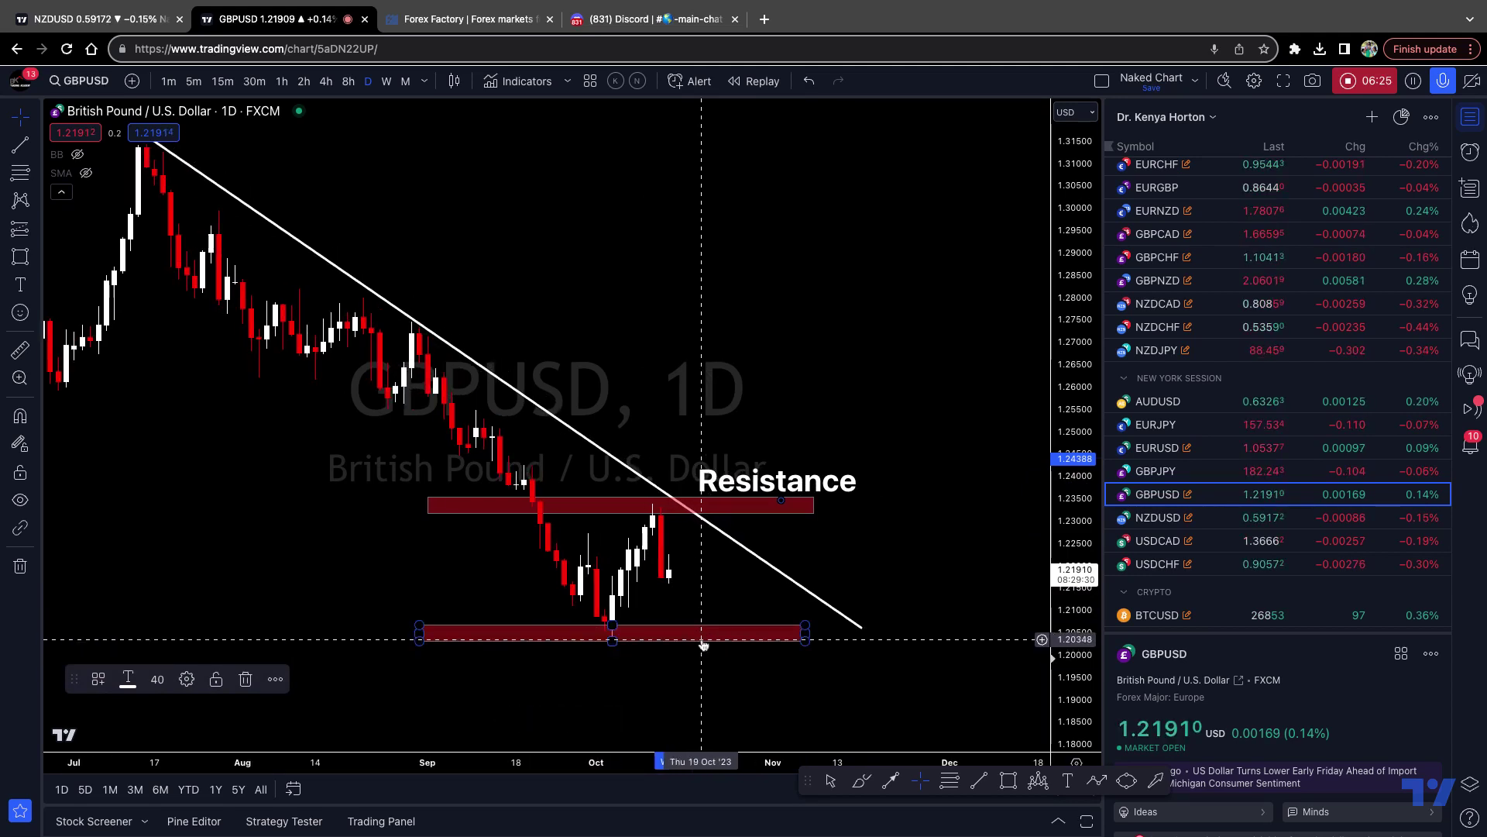
click(703, 644)
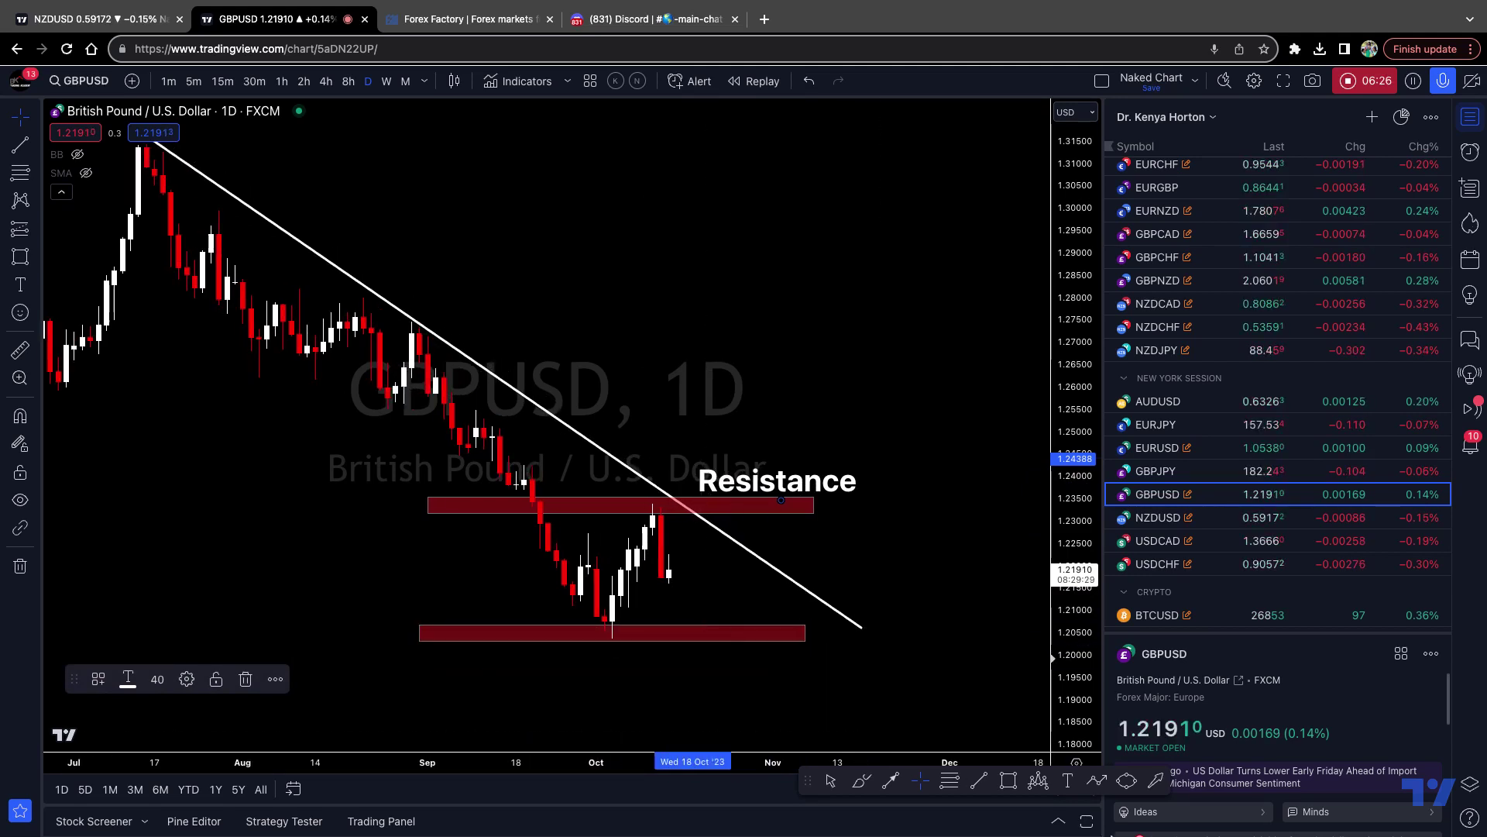
click(1069, 781)
click(509, 663)
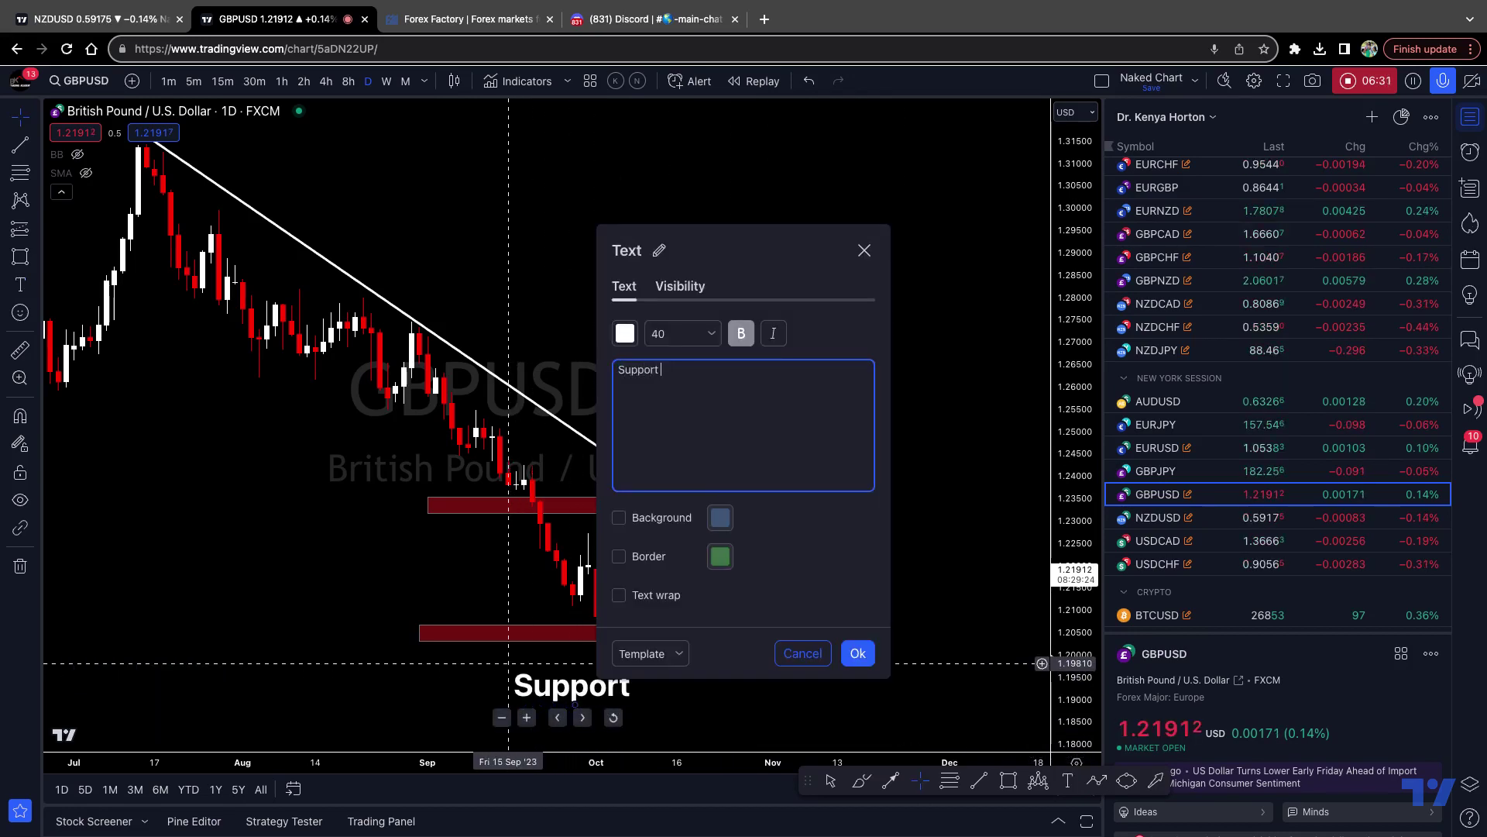
click(858, 655)
drag(573, 713, 533, 685)
click(679, 668)
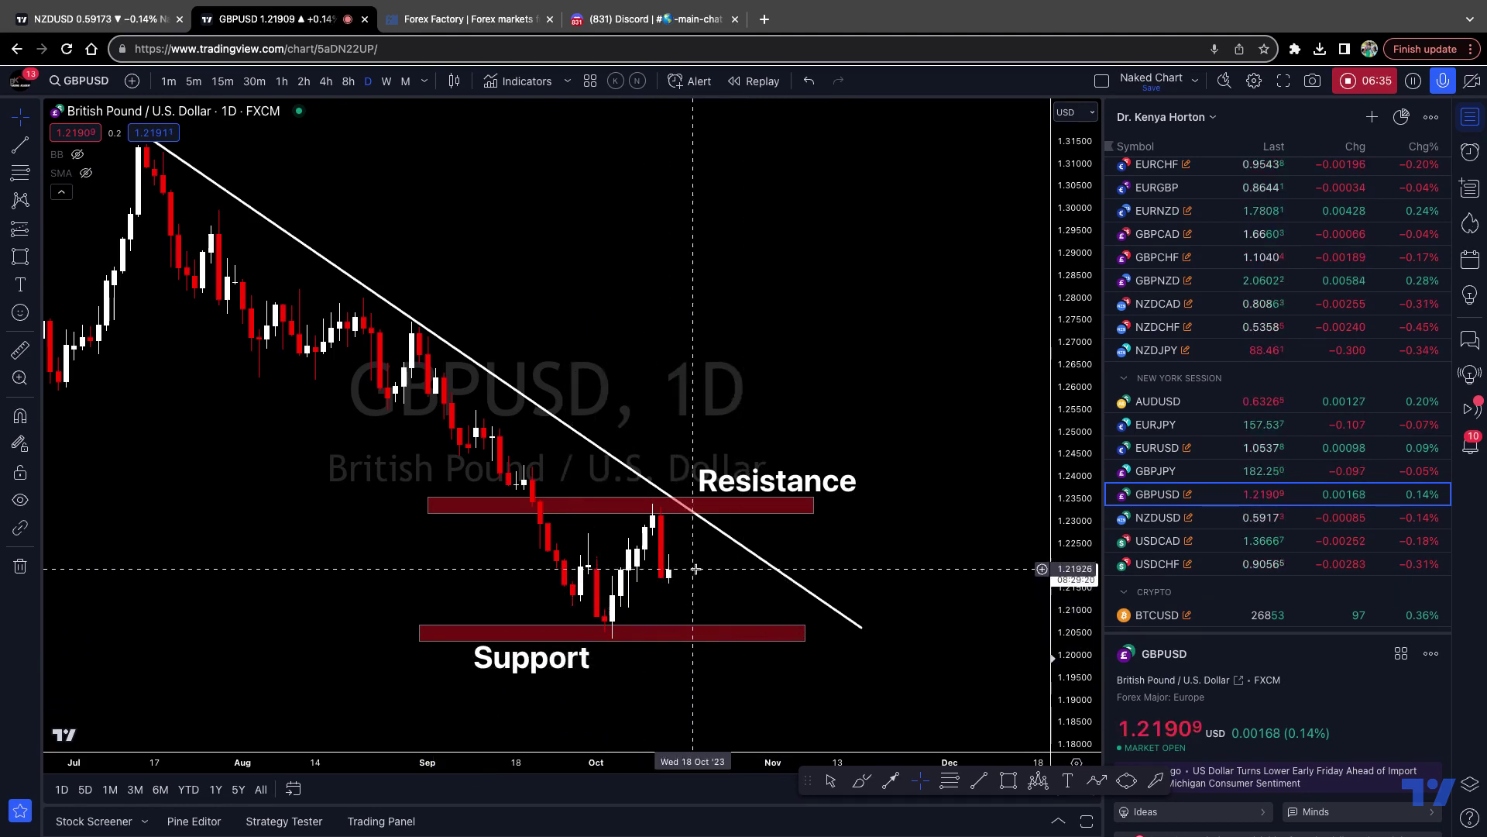
Clone the descending trend line and place the copy along the October low as the channel's lower boundary.
click(508, 390)
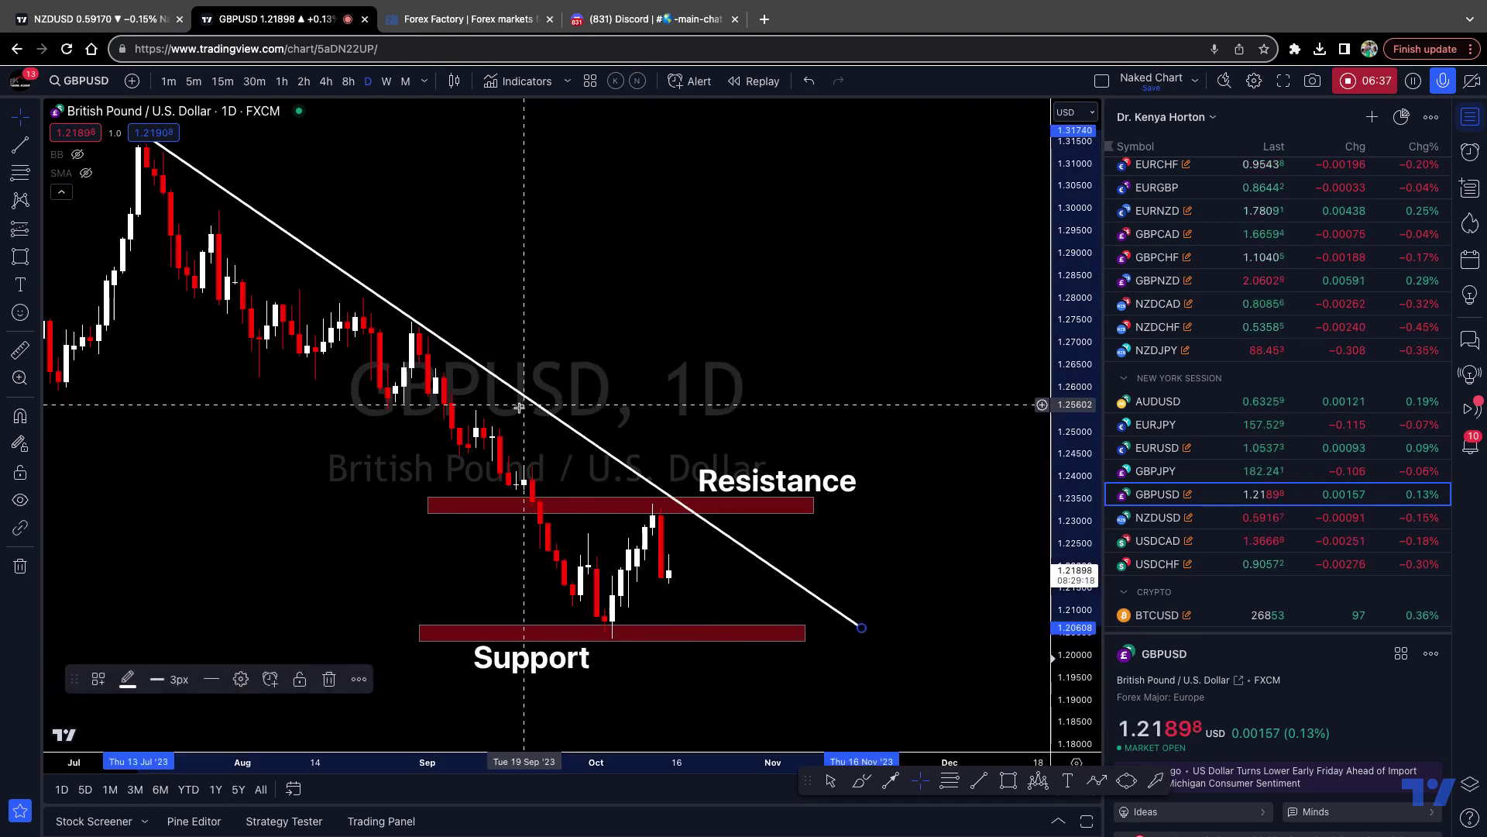
click(358, 679)
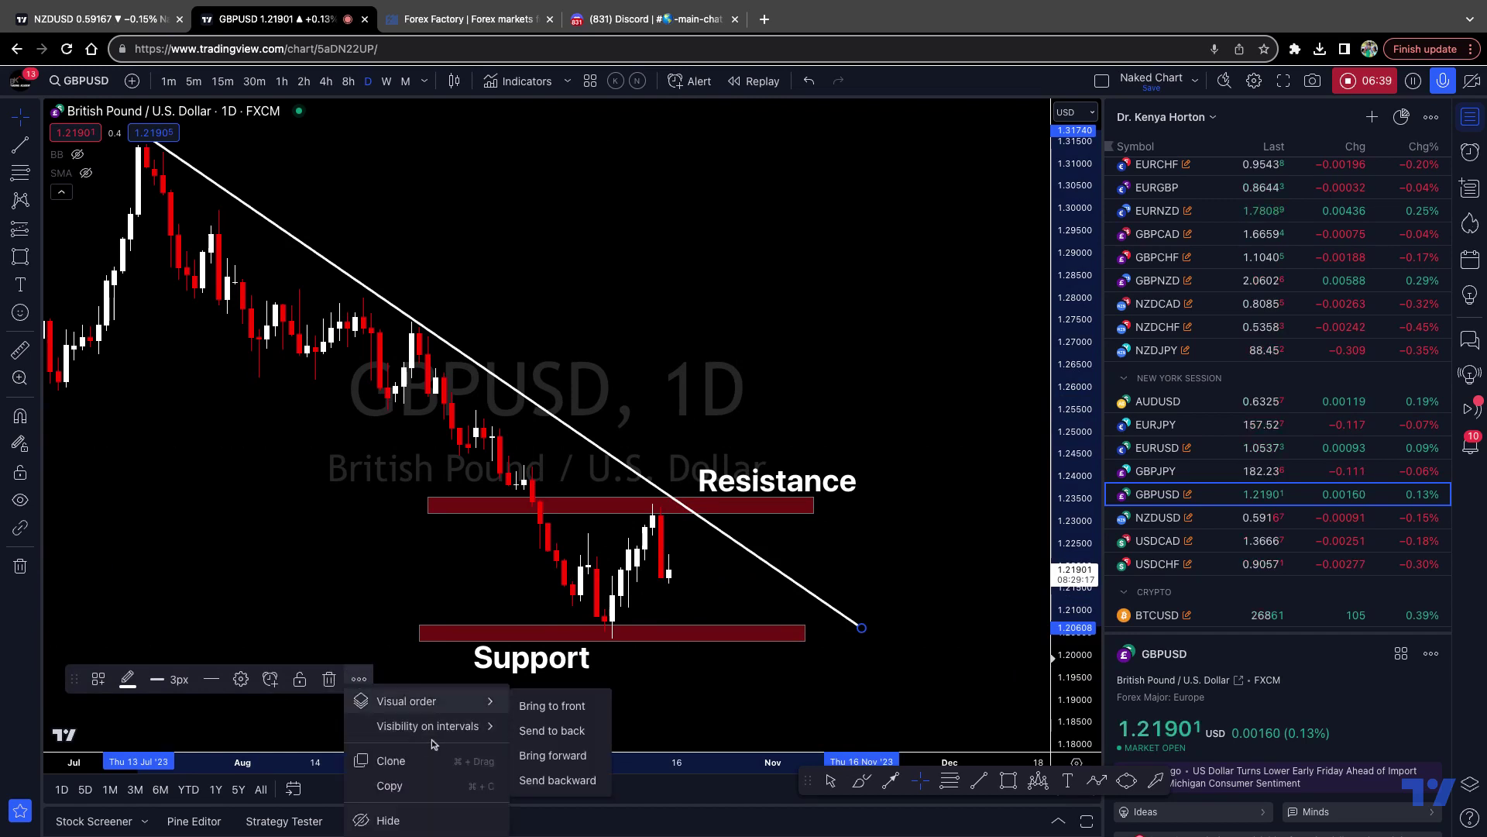
click(392, 757)
drag(562, 381, 429, 511)
Extend the start of both the resistance and support zones back to about mid-August 2023.
drag(674, 338, 681, 351)
drag(1060, 392, 1068, 461)
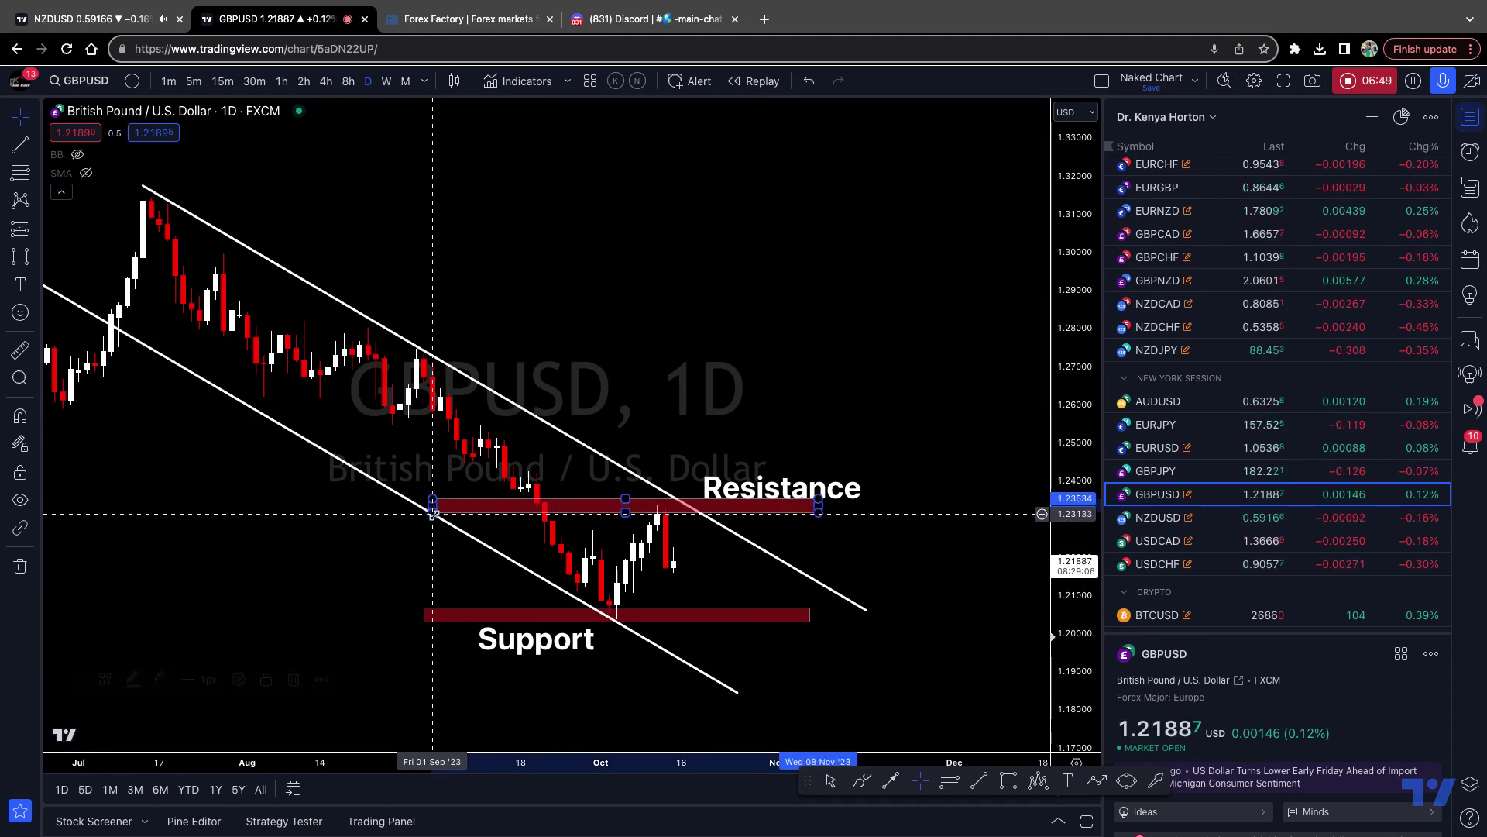
drag(433, 509, 328, 513)
click(422, 620)
drag(423, 621, 335, 627)
click(777, 534)
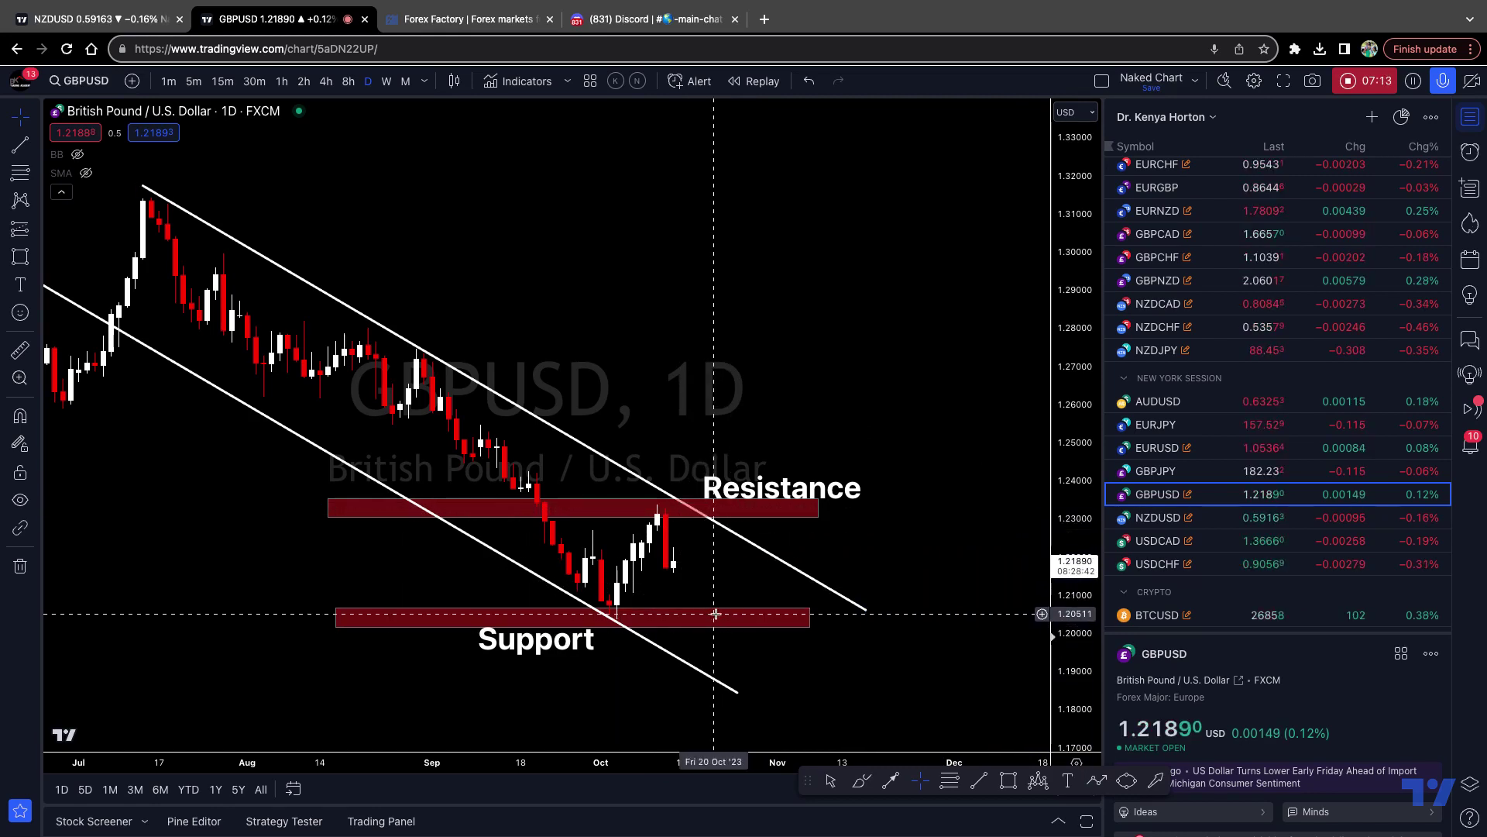
Review the channel and both zones on the weekly timeframe, and return to the daily chart.
click(389, 83)
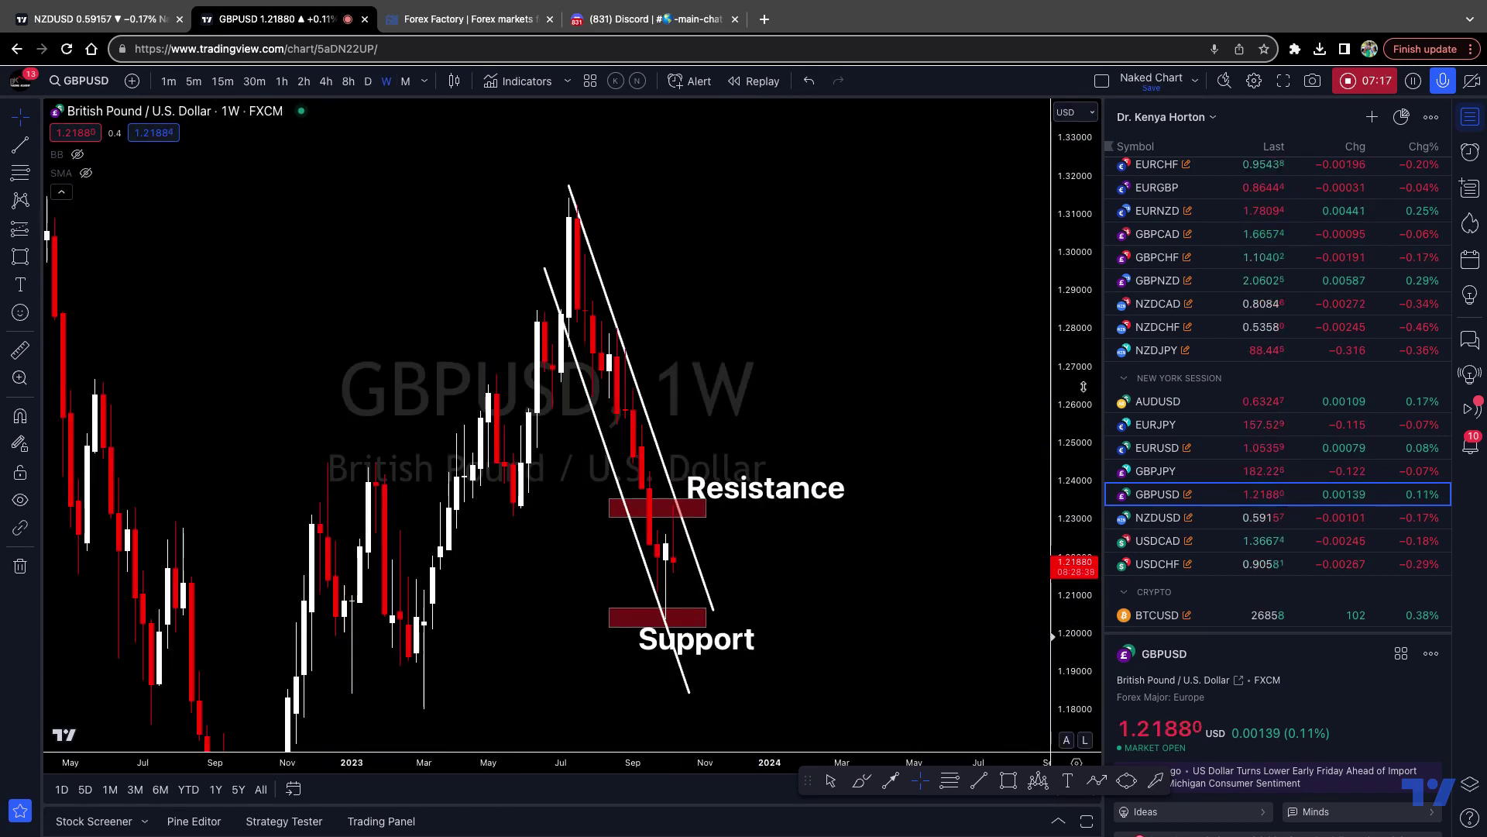
drag(1084, 393, 1084, 428)
scroll(691, 554, down, 1)
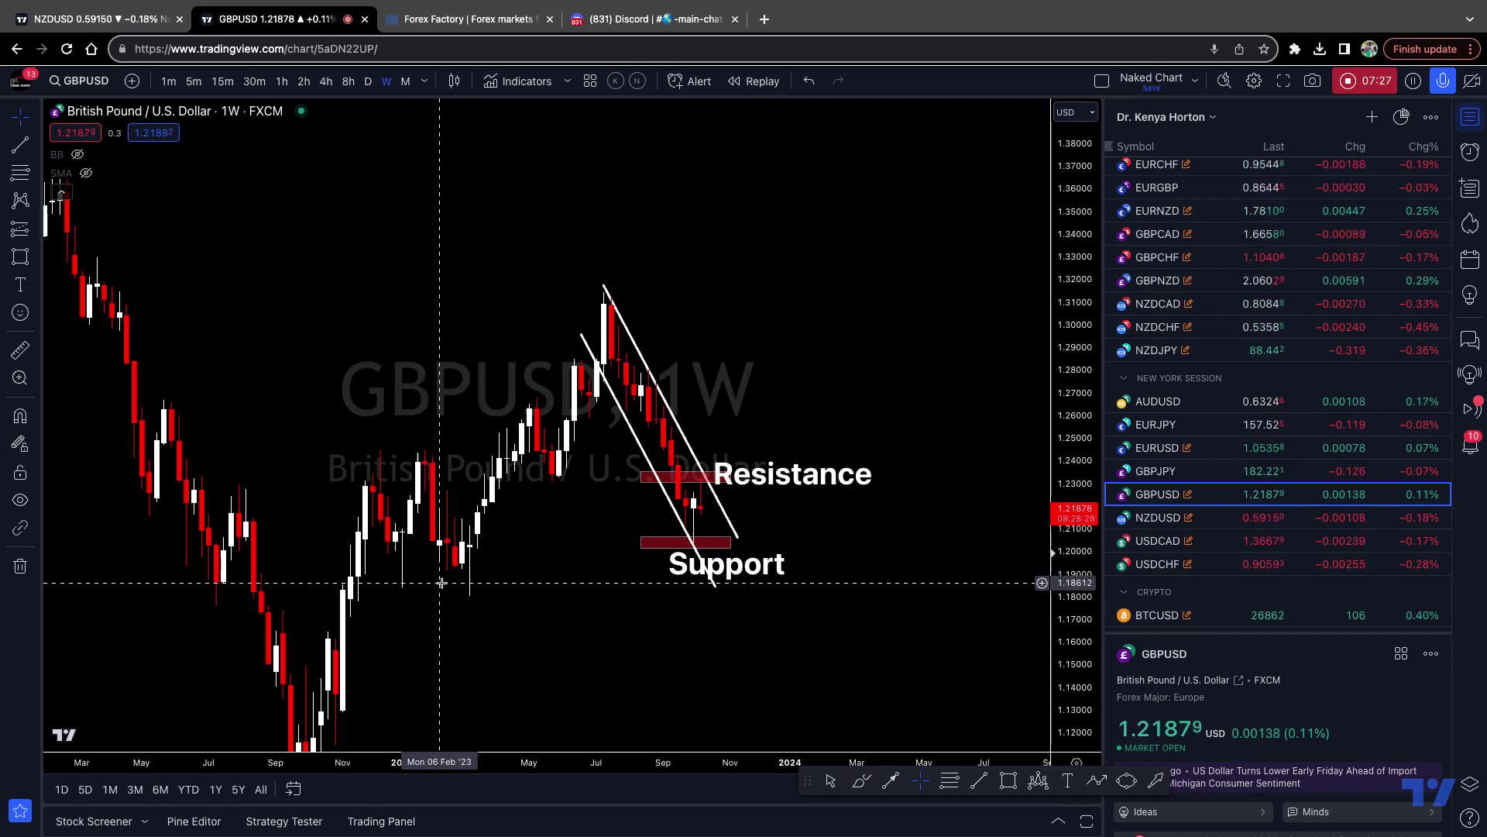
click(369, 82)
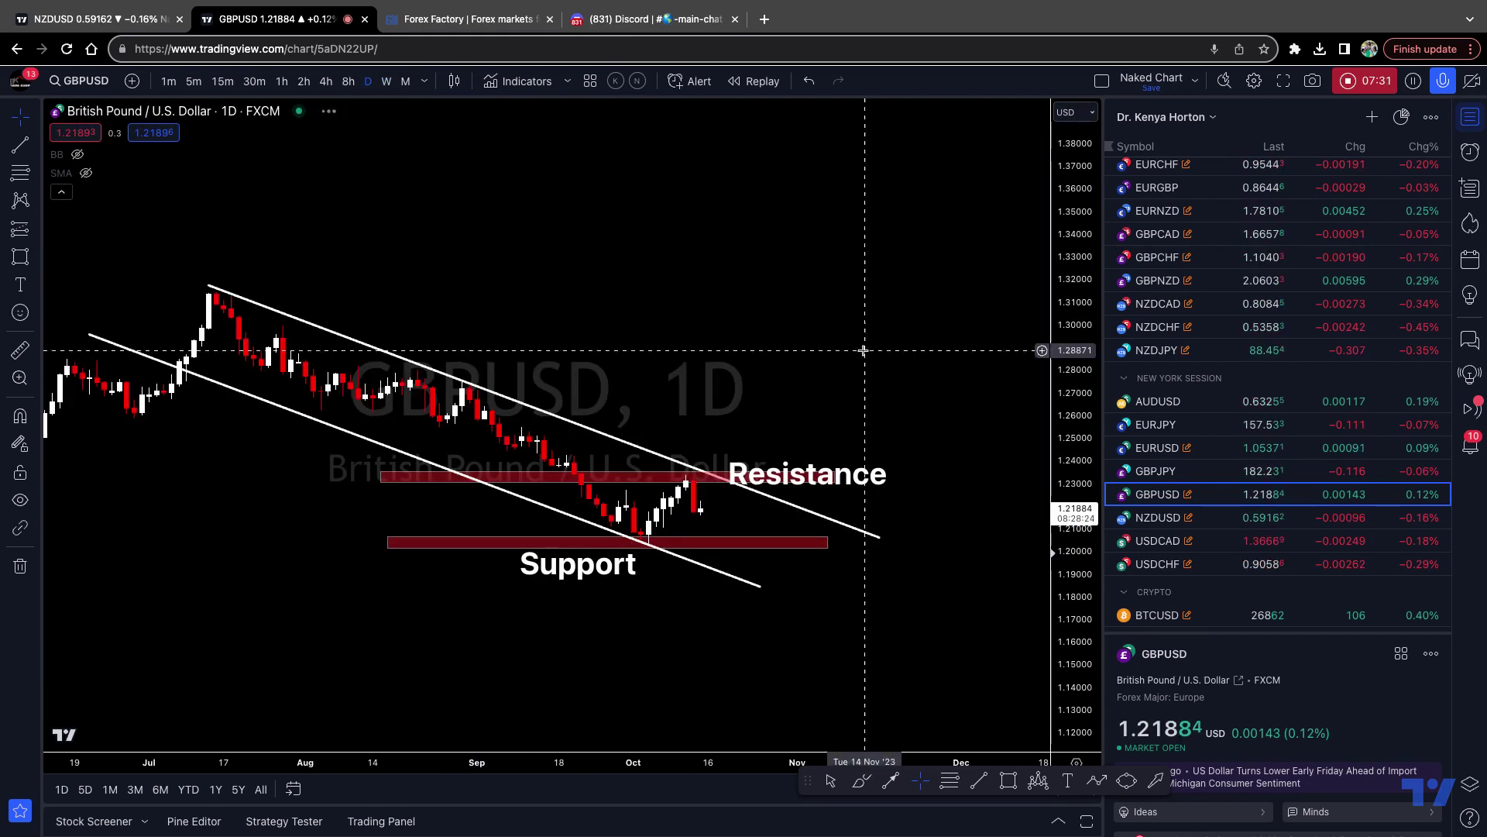
drag(1077, 719, 1076, 544)
drag(797, 439, 863, 379)
Step the chart down through the 8-hour to the 4-hour timeframe, framing the October price action between the two zones.
click(349, 81)
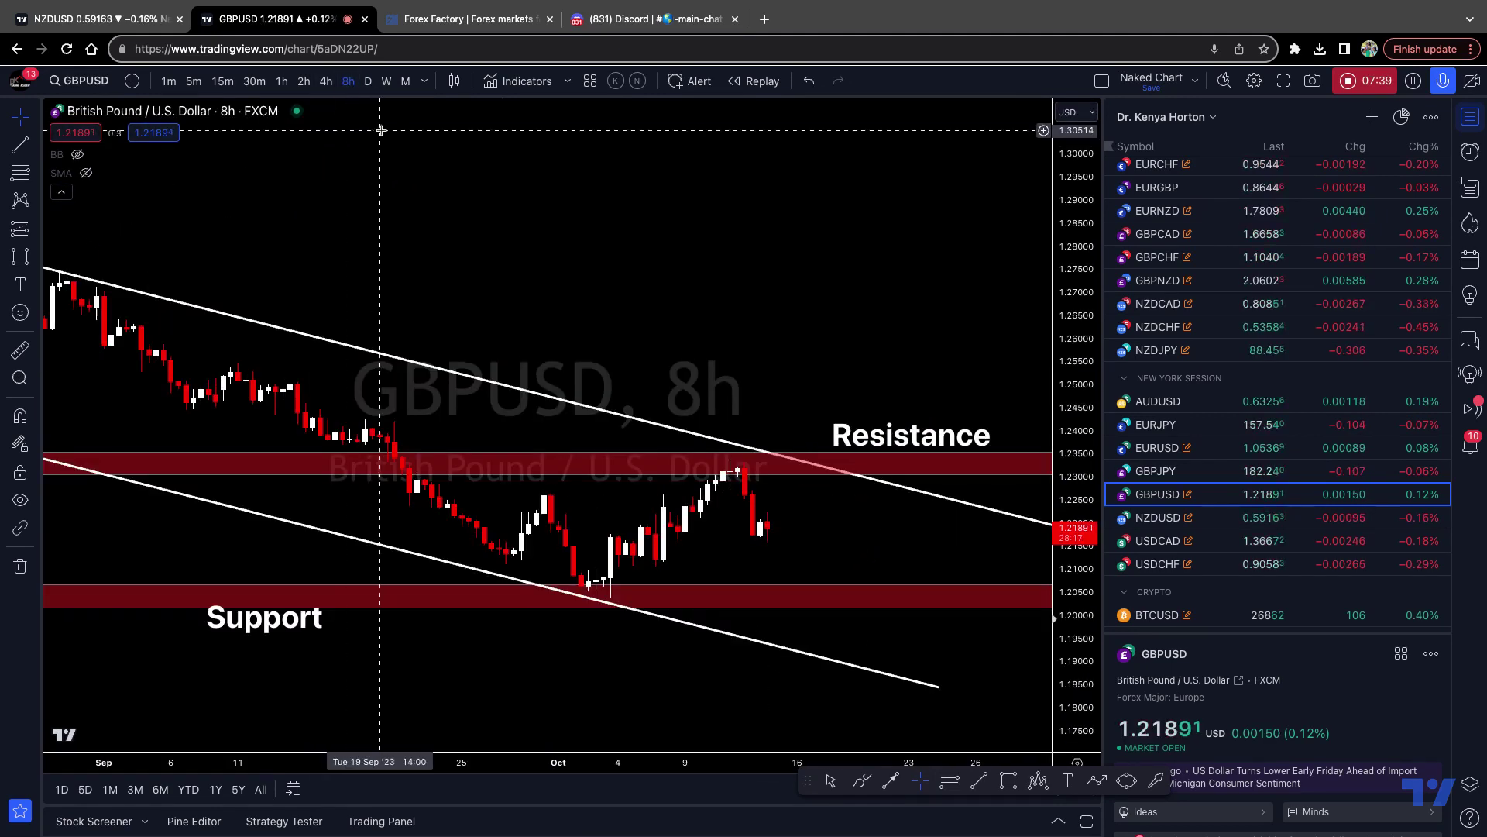
click(326, 83)
scroll(776, 333, down, 3)
drag(895, 387, 679, 390)
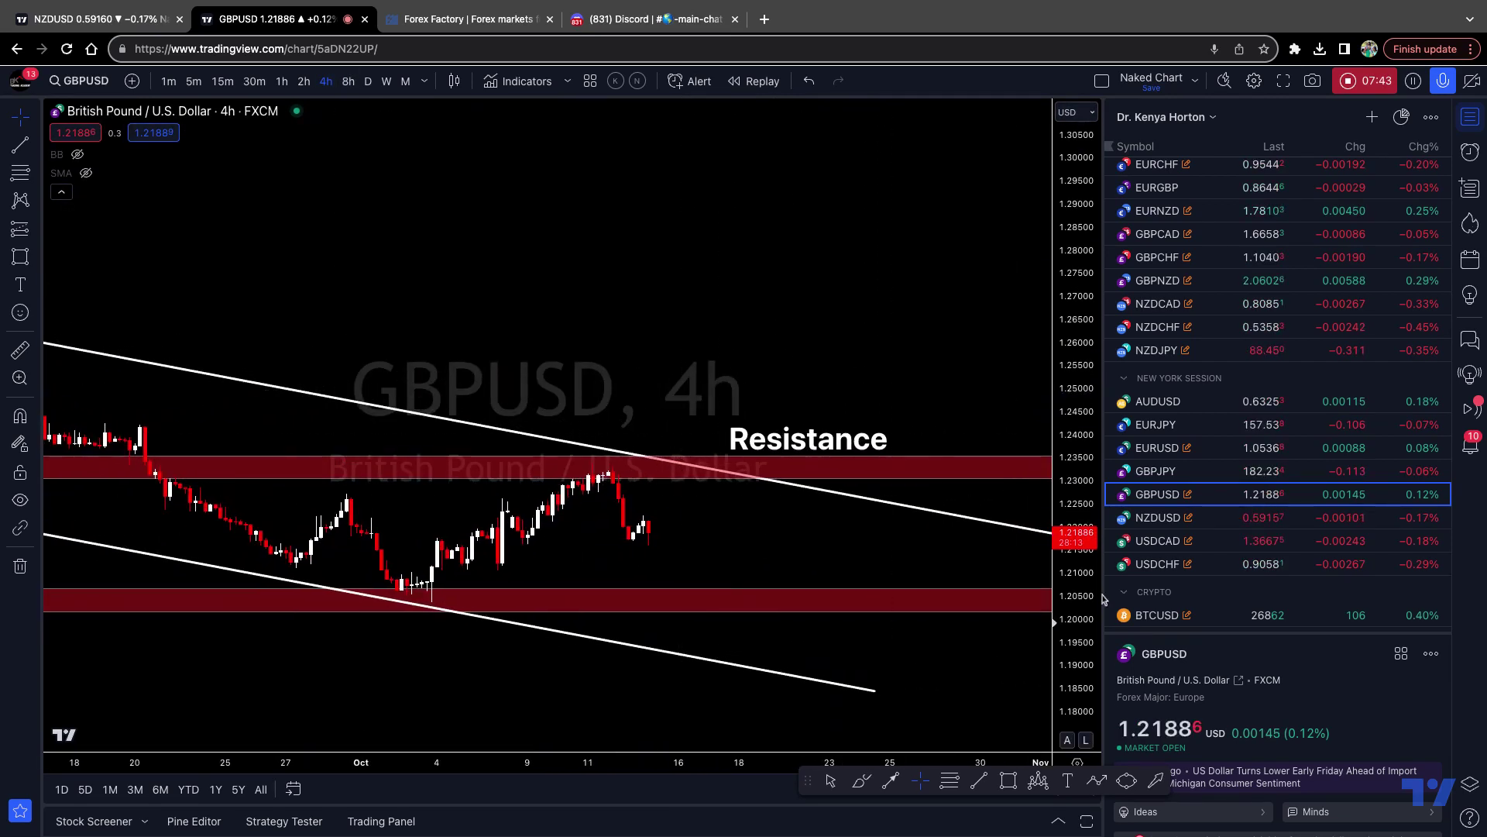
drag(1092, 647, 1088, 534)
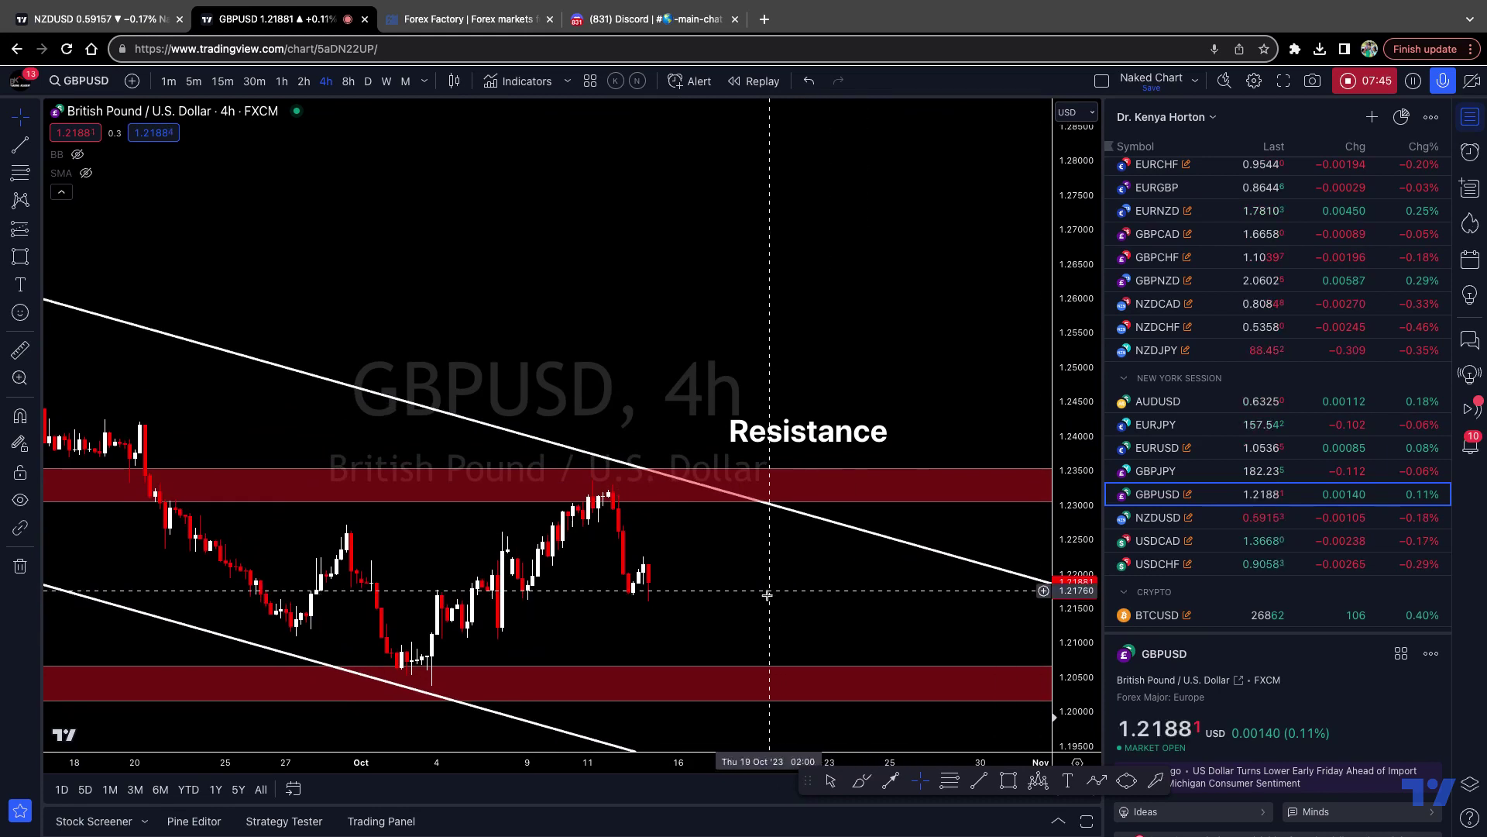
drag(784, 594, 832, 525)
drag(1095, 660, 1092, 617)
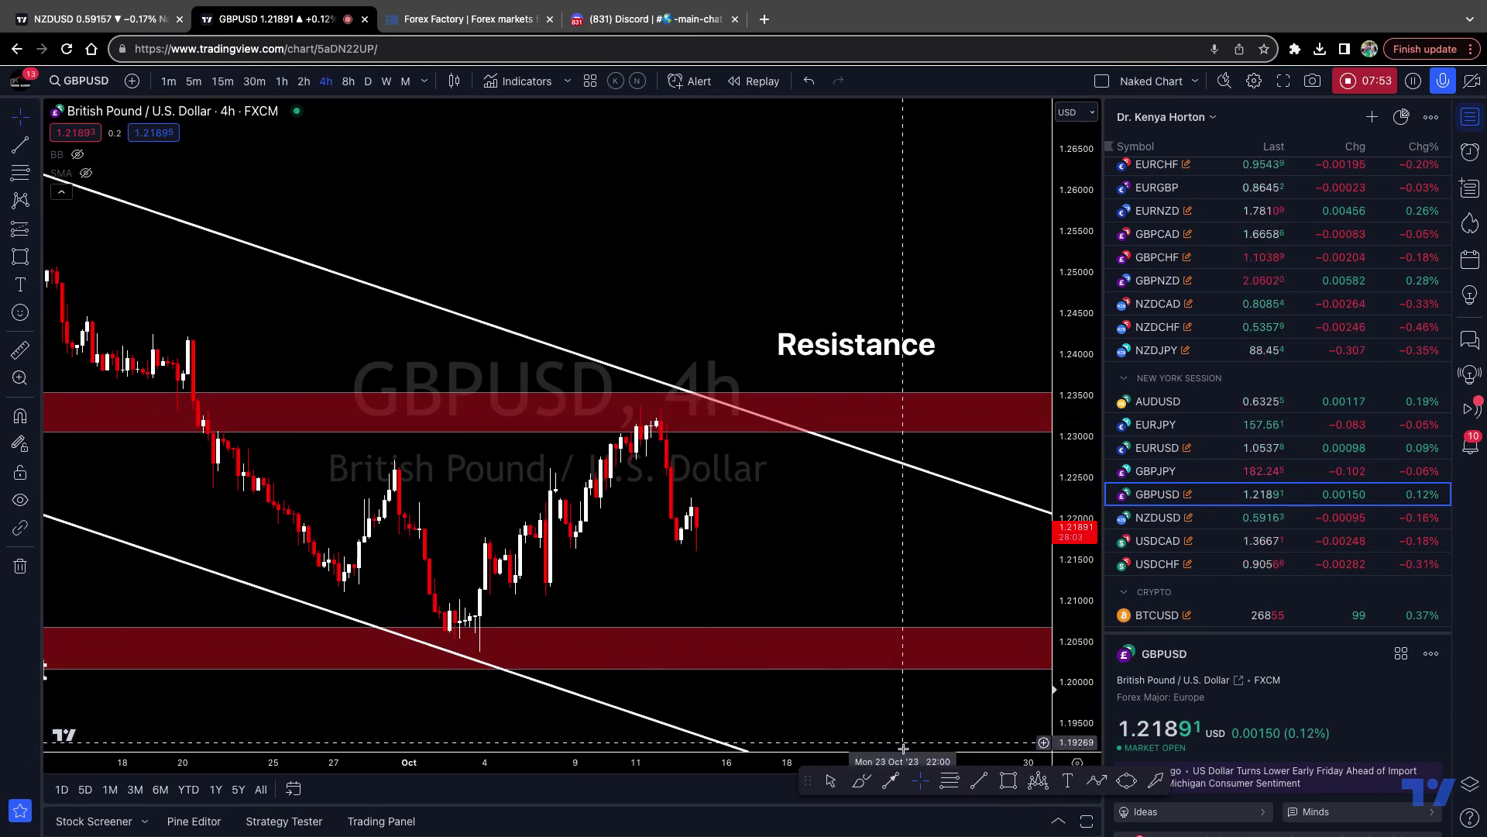
Brush two rising lines around the latest pullback and a horizontal line at about 1.211 below the early-October lows.
click(861, 783)
click(655, 545)
click(711, 488)
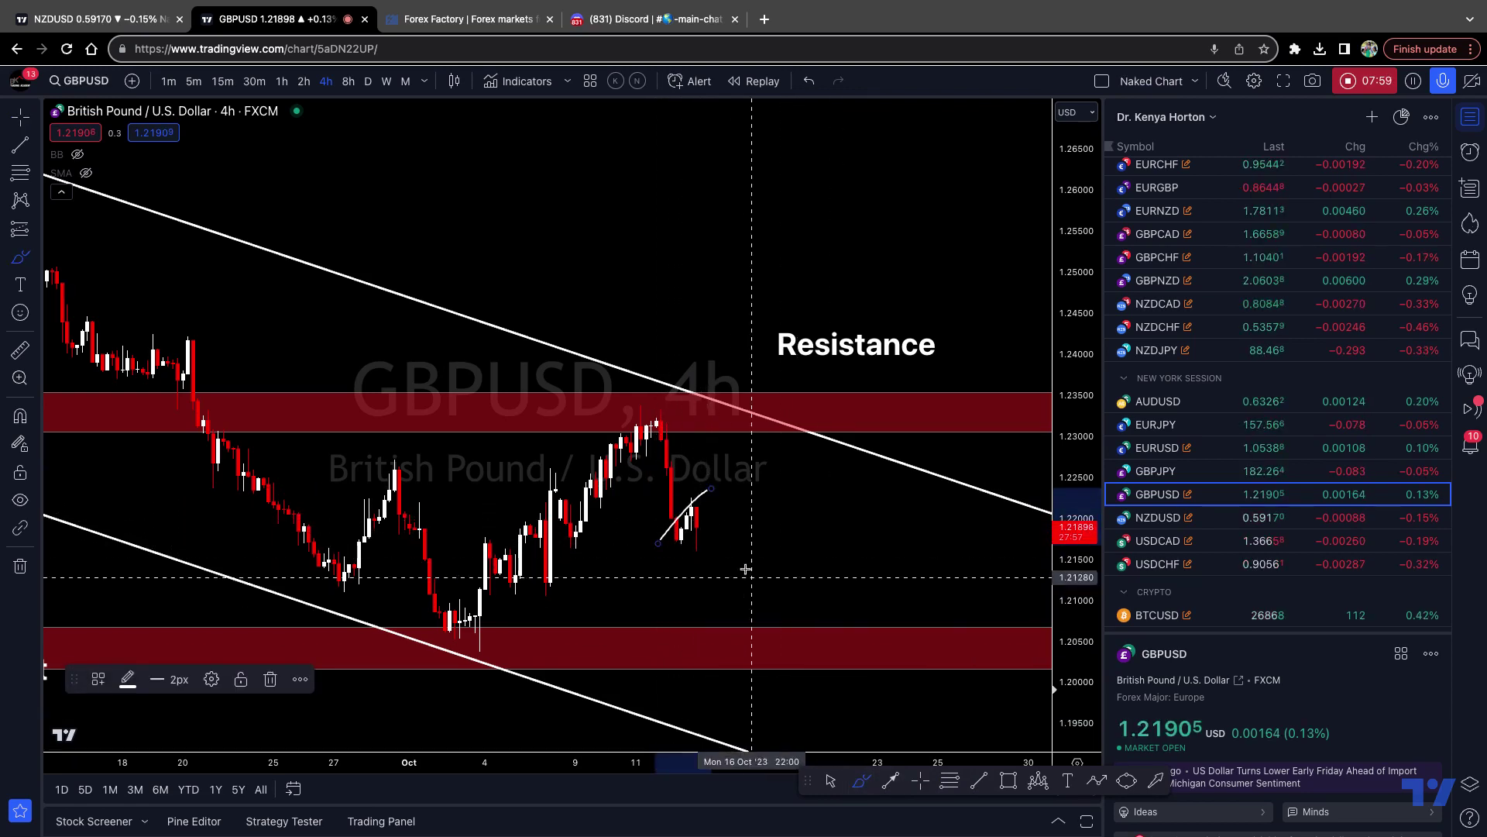
drag(671, 561, 746, 479)
click(764, 522)
scroll(730, 568, up, 2)
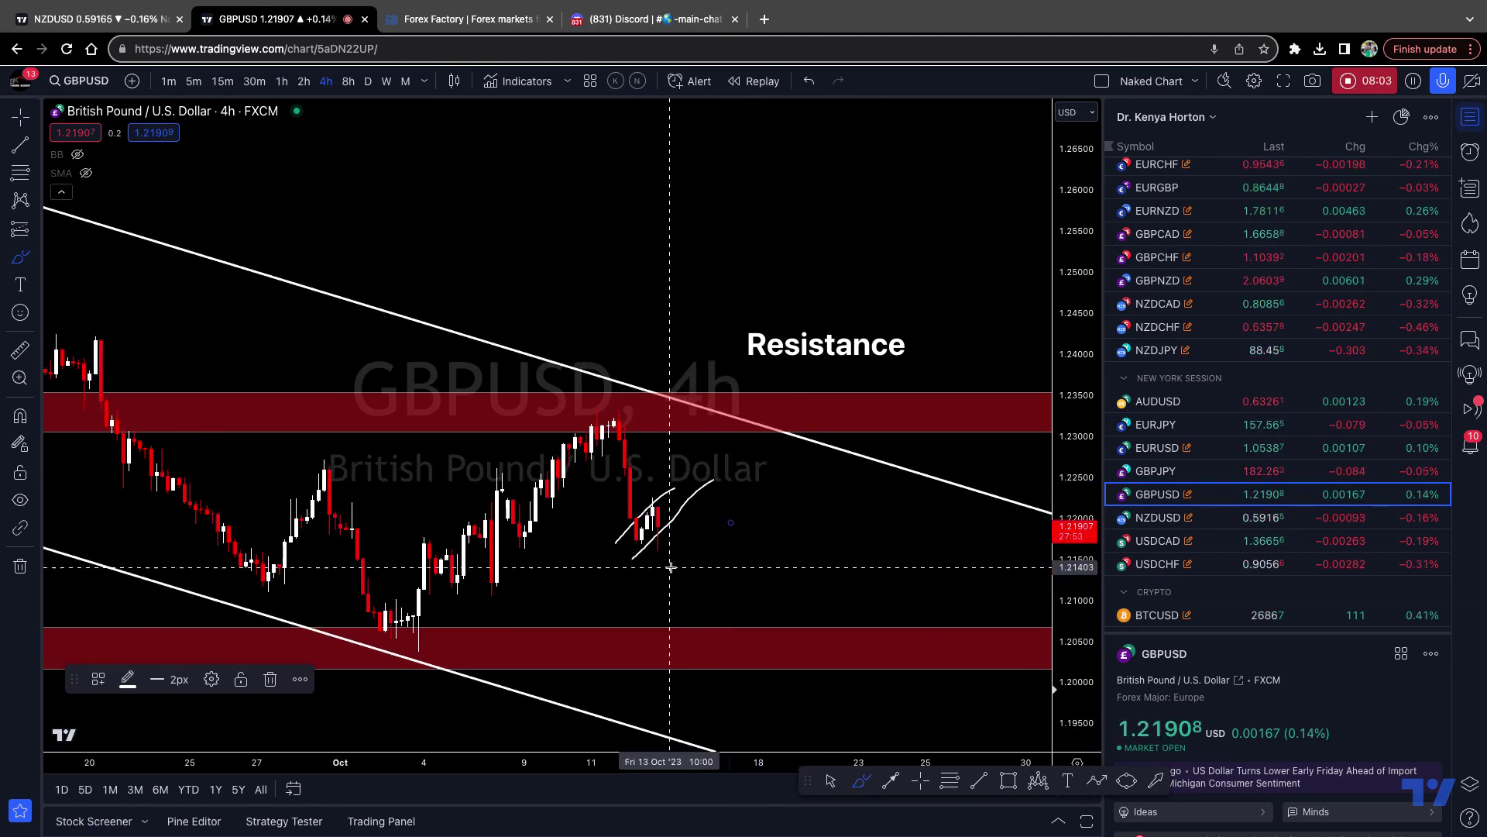
drag(447, 592, 741, 595)
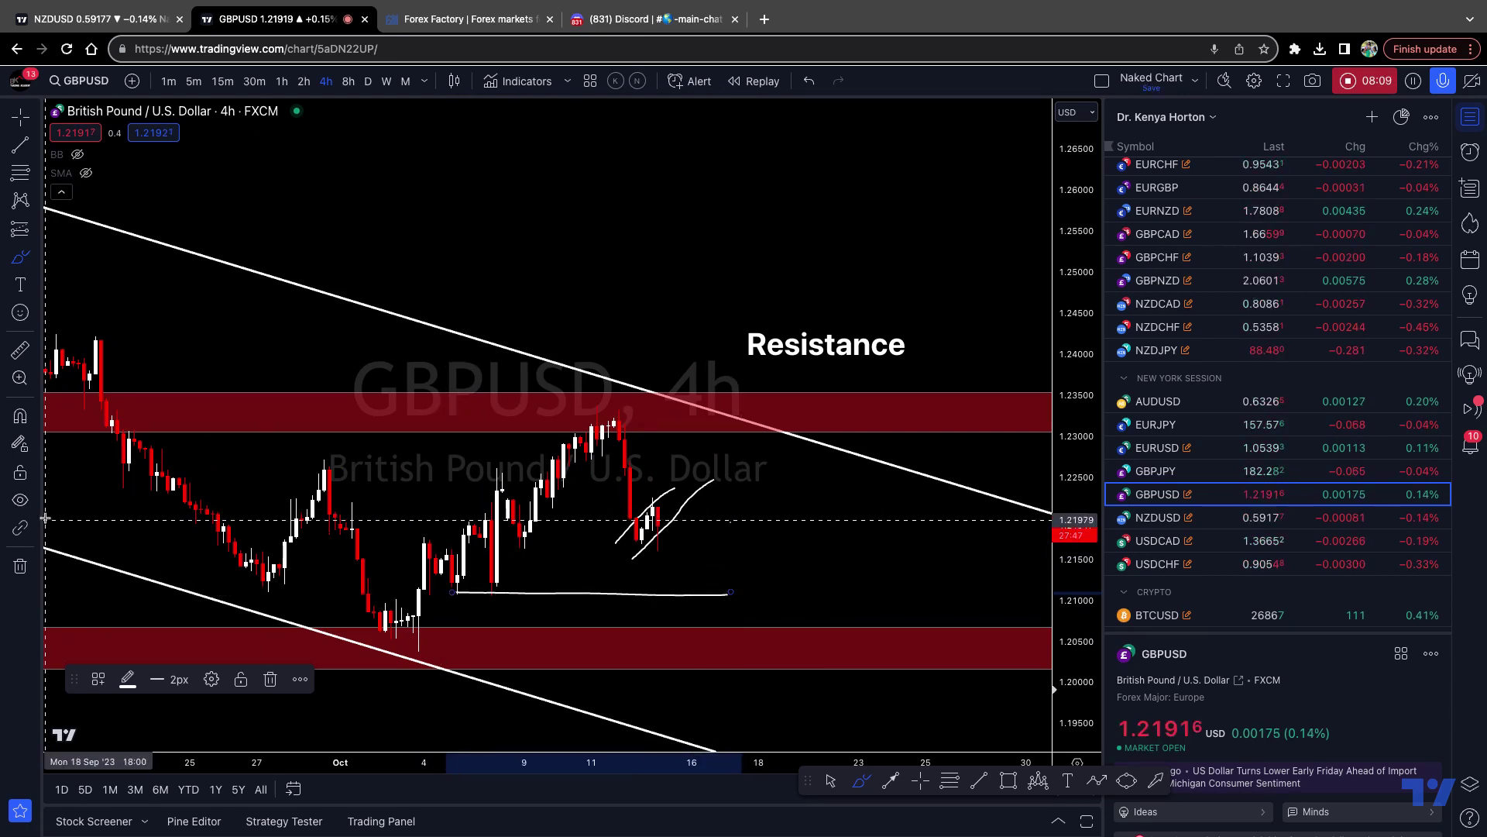
Measure the price distance from the current price down to the horizontal level at about 1.211.
click(20, 350)
click(364, 525)
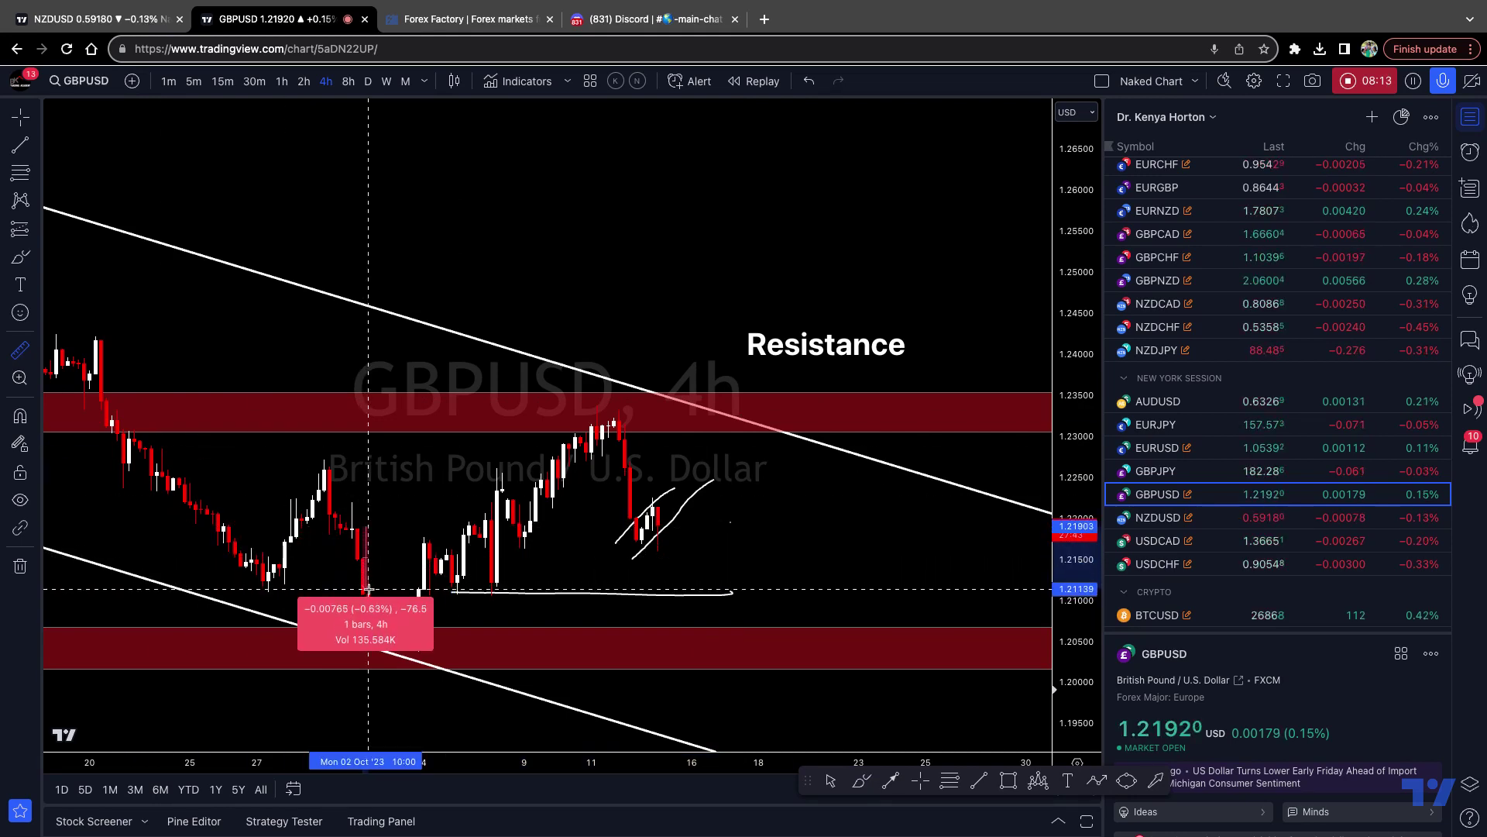
click(368, 588)
click(419, 505)
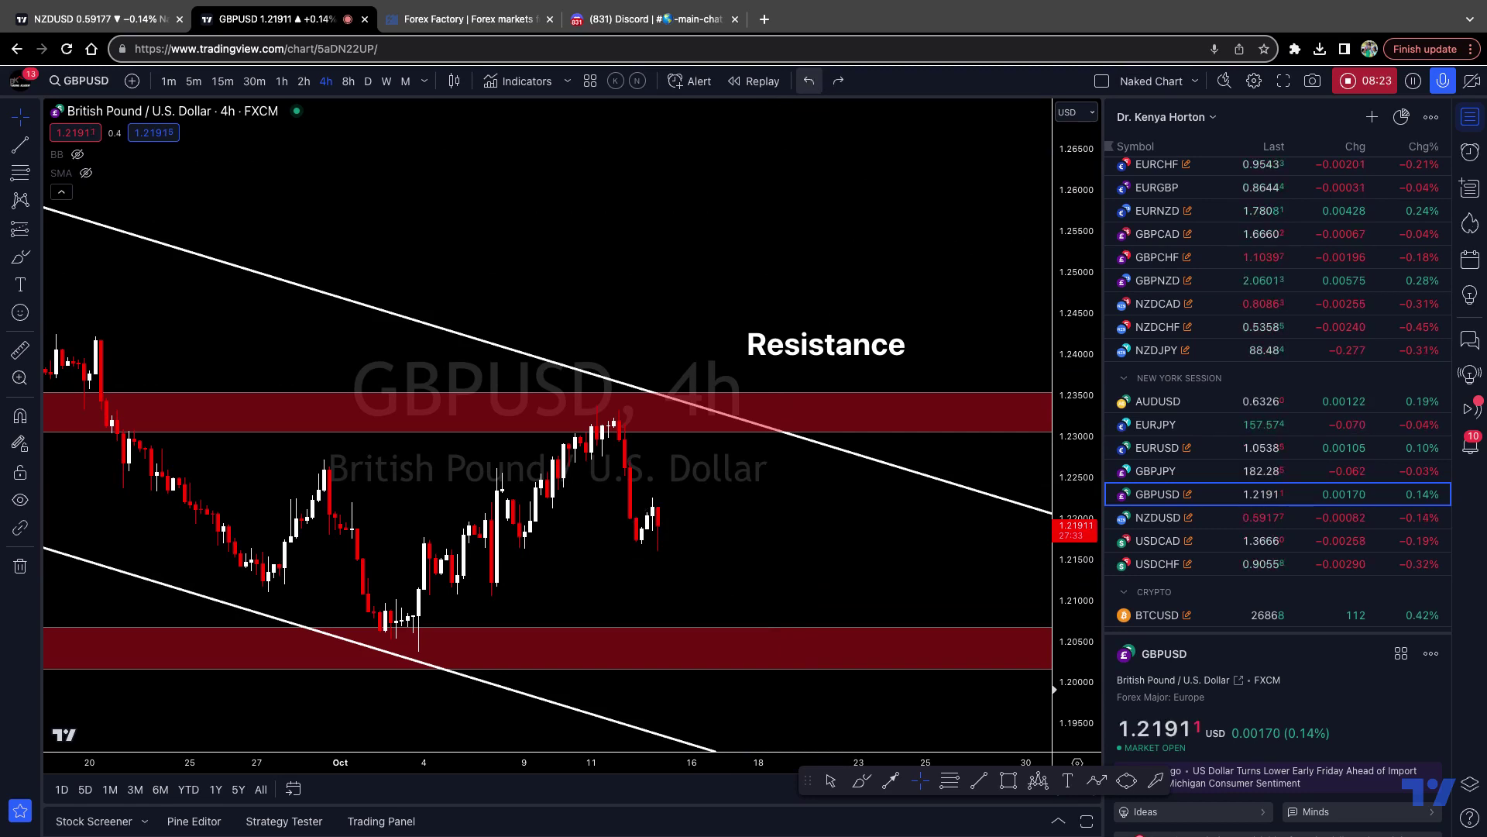
Show the hidden SMA on the 4-hour chart.
click(87, 174)
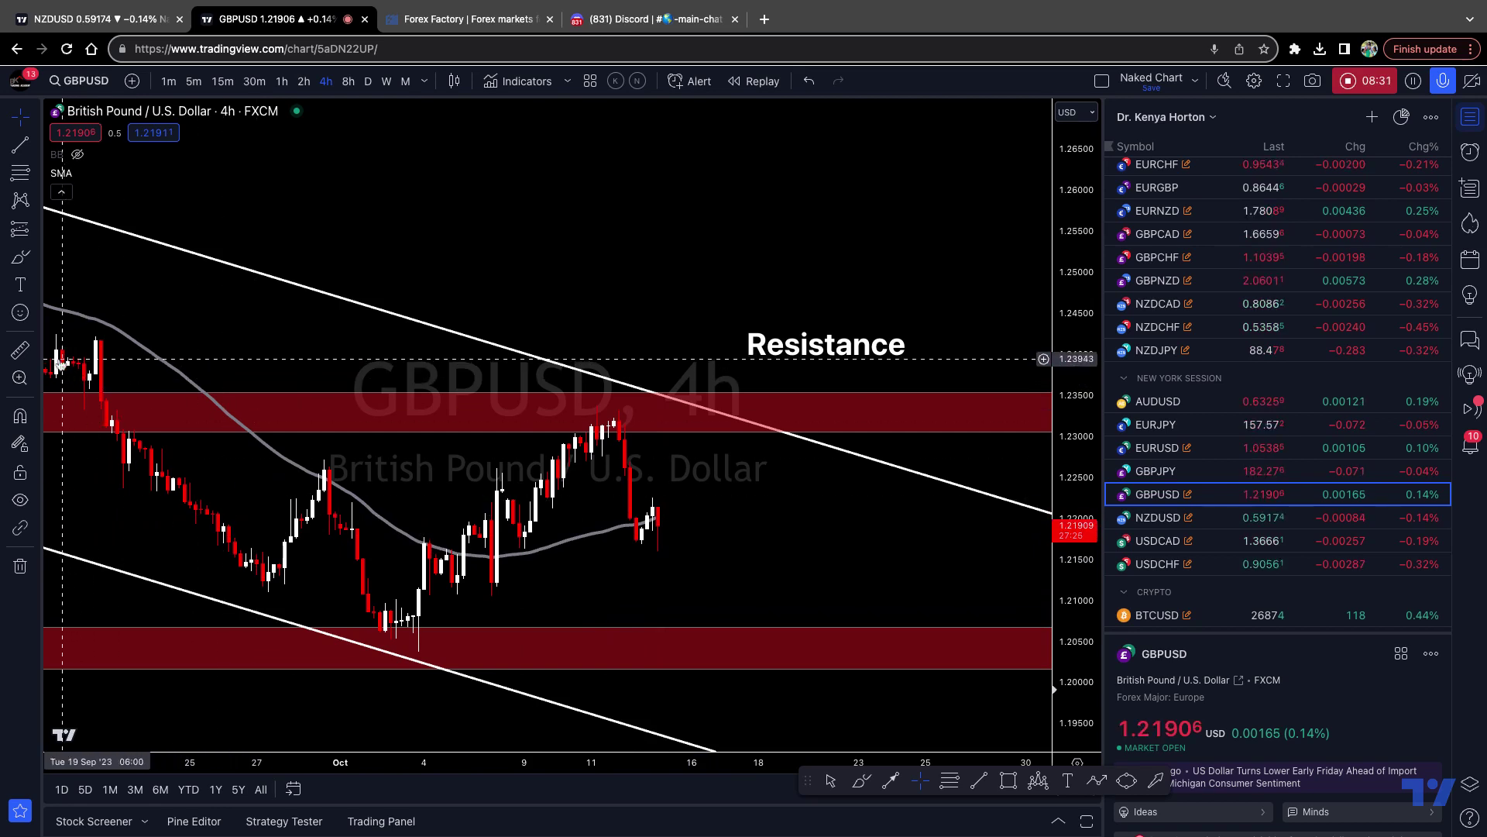
click(20, 351)
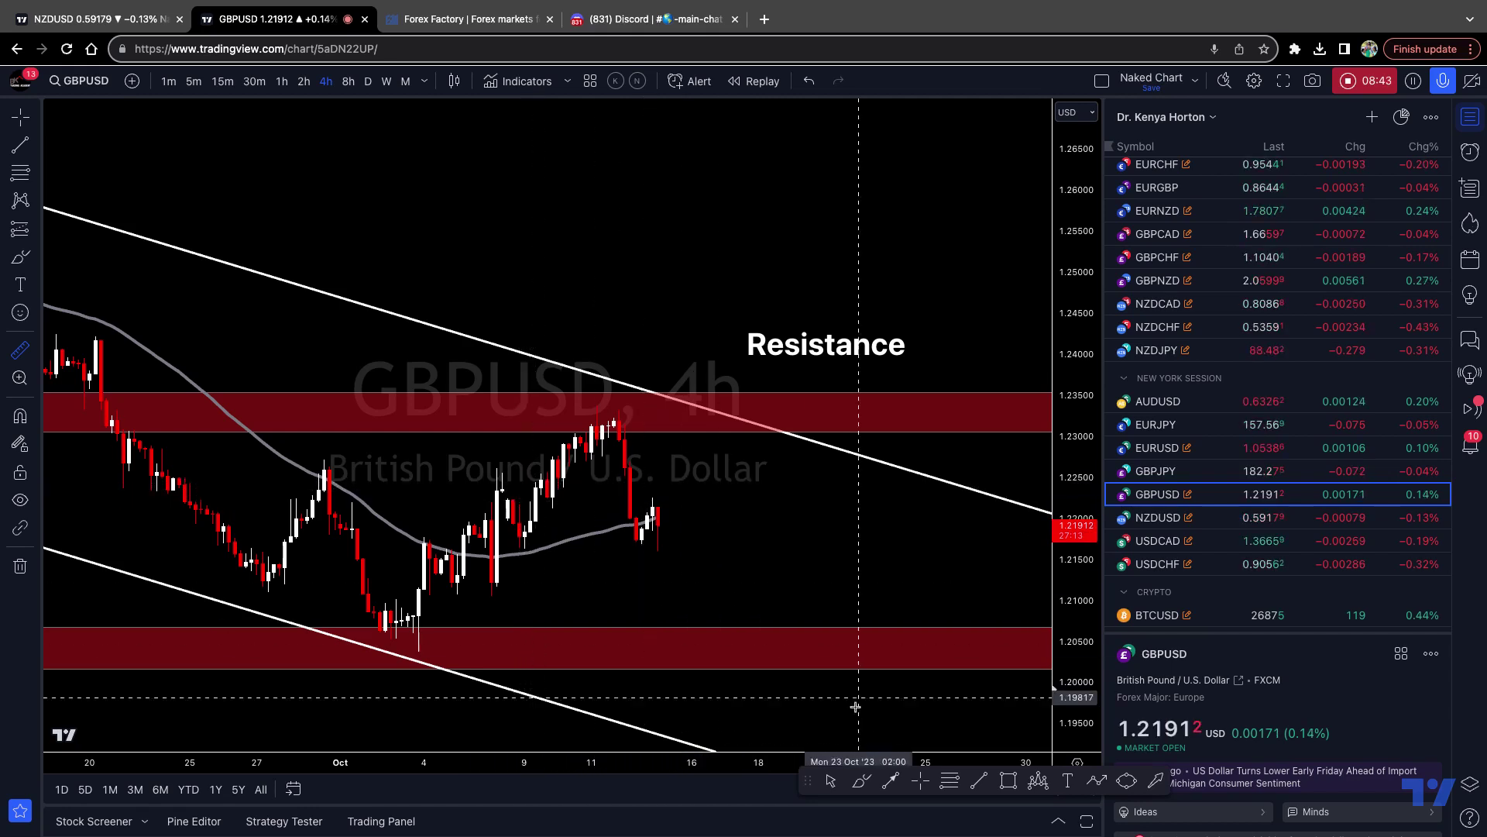
Brush a short horizontal line at about 1.224 and a wavy path falling into the support zone, and undo both strokes.
click(861, 781)
drag(652, 486, 697, 485)
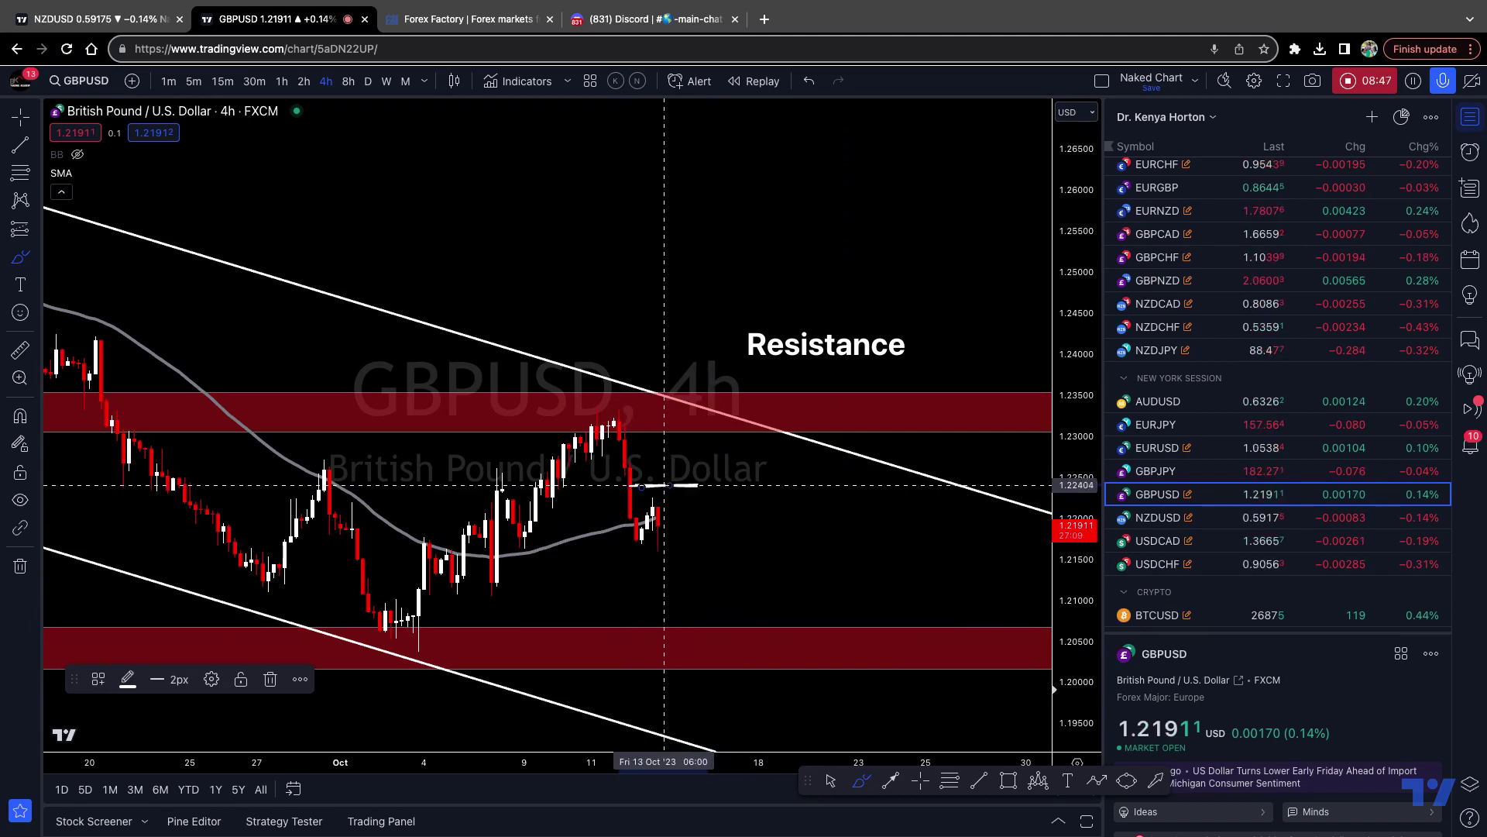
drag(667, 534, 691, 653)
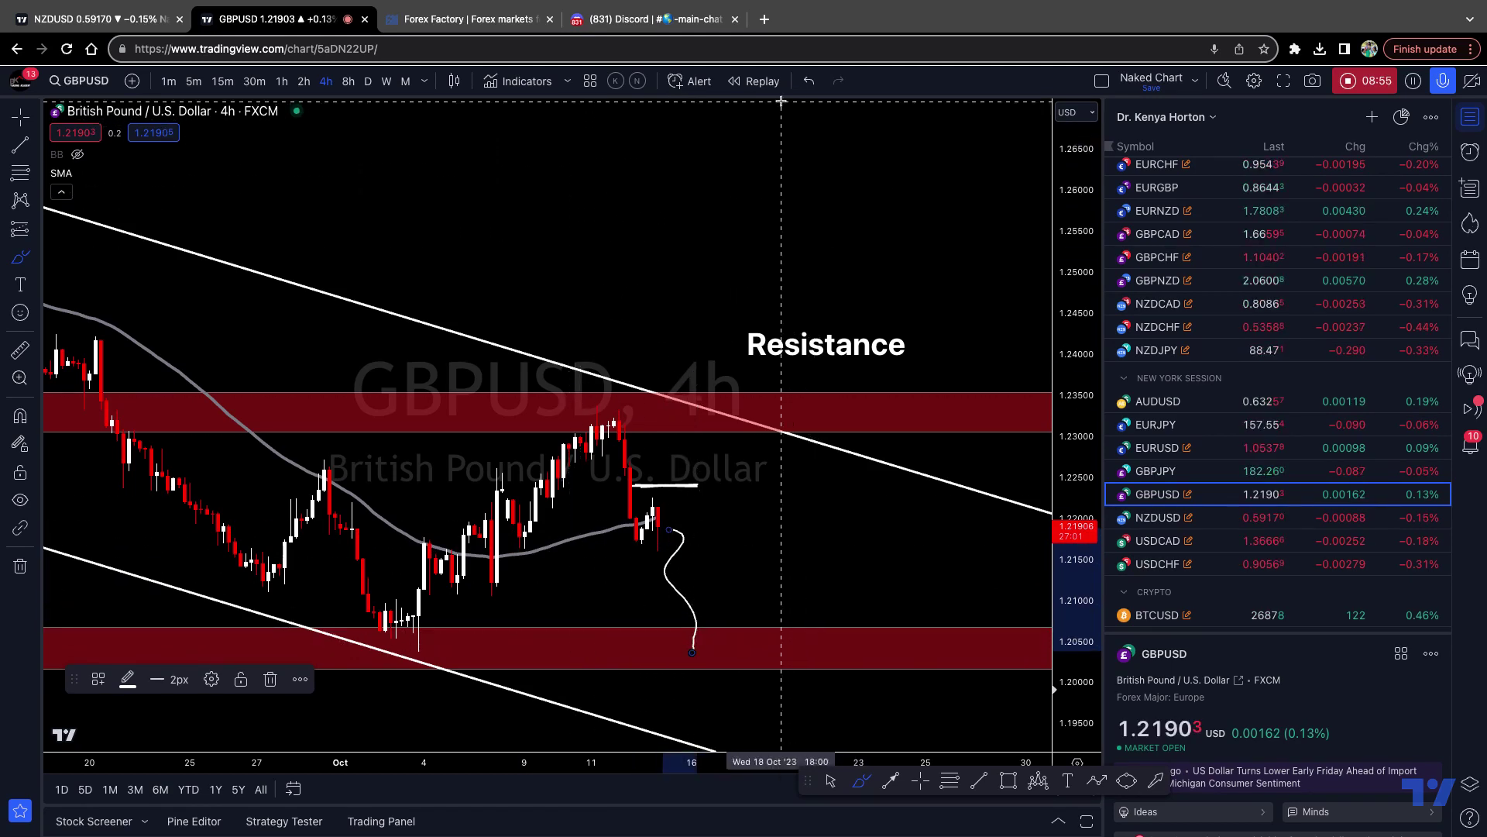
click(806, 82)
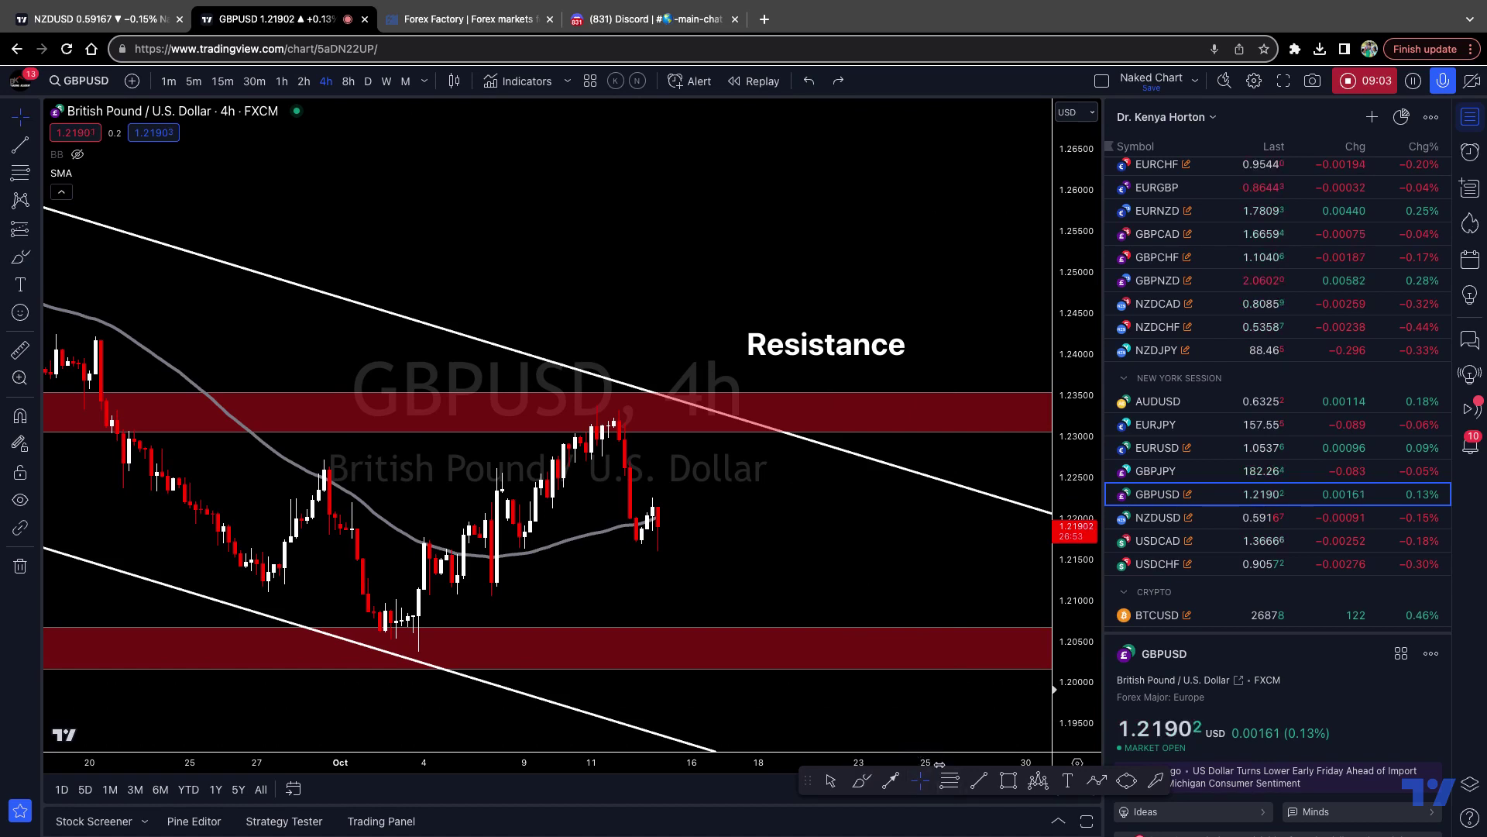
Return to the daily timeframe with the whole falling channel in frame, and place the Support label just below the support zone.
click(368, 81)
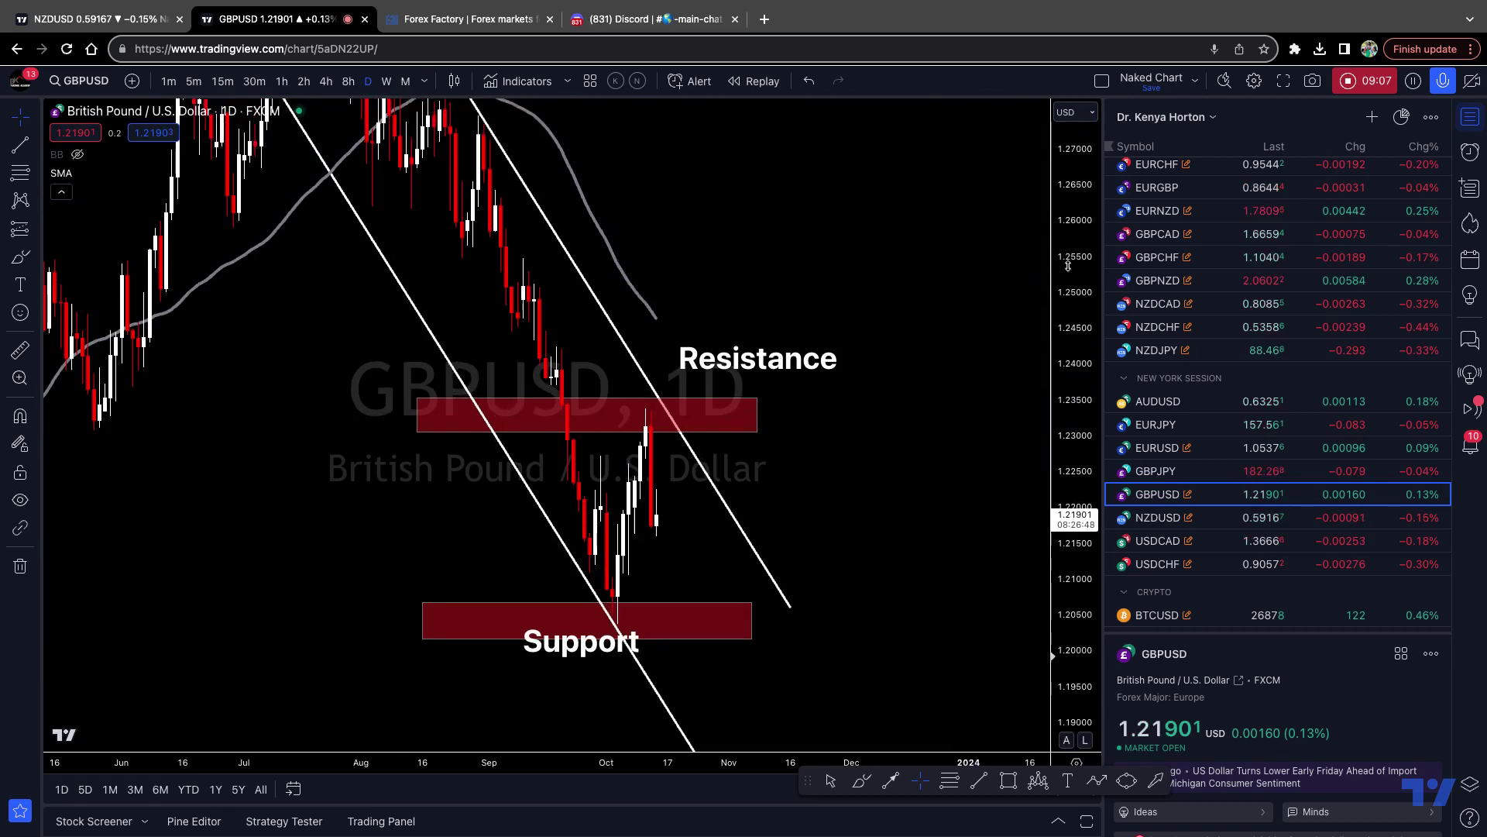
drag(1068, 266, 1065, 592)
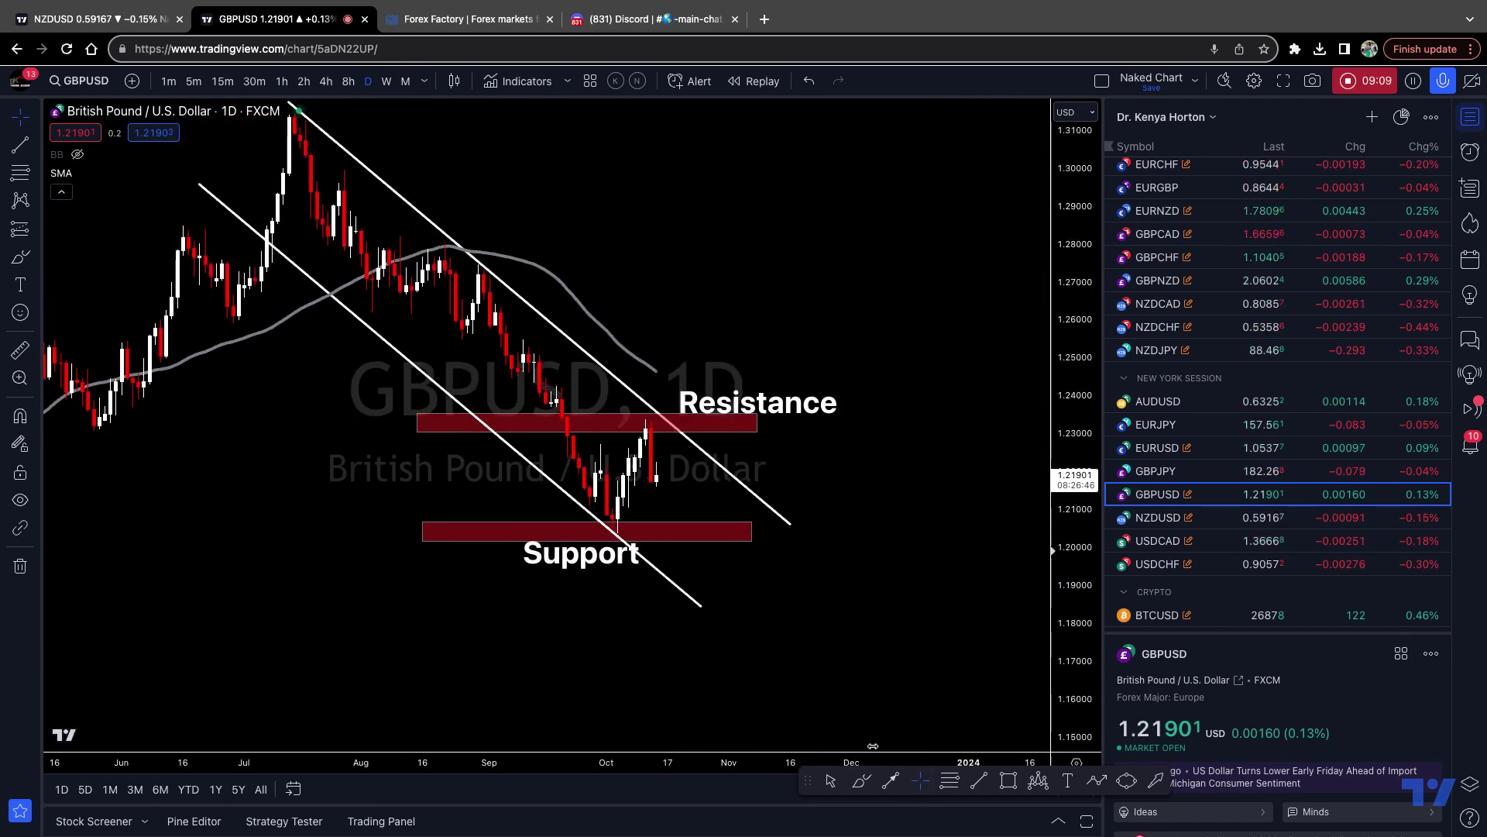
drag(607, 605, 654, 679)
scroll(654, 679, up, 1)
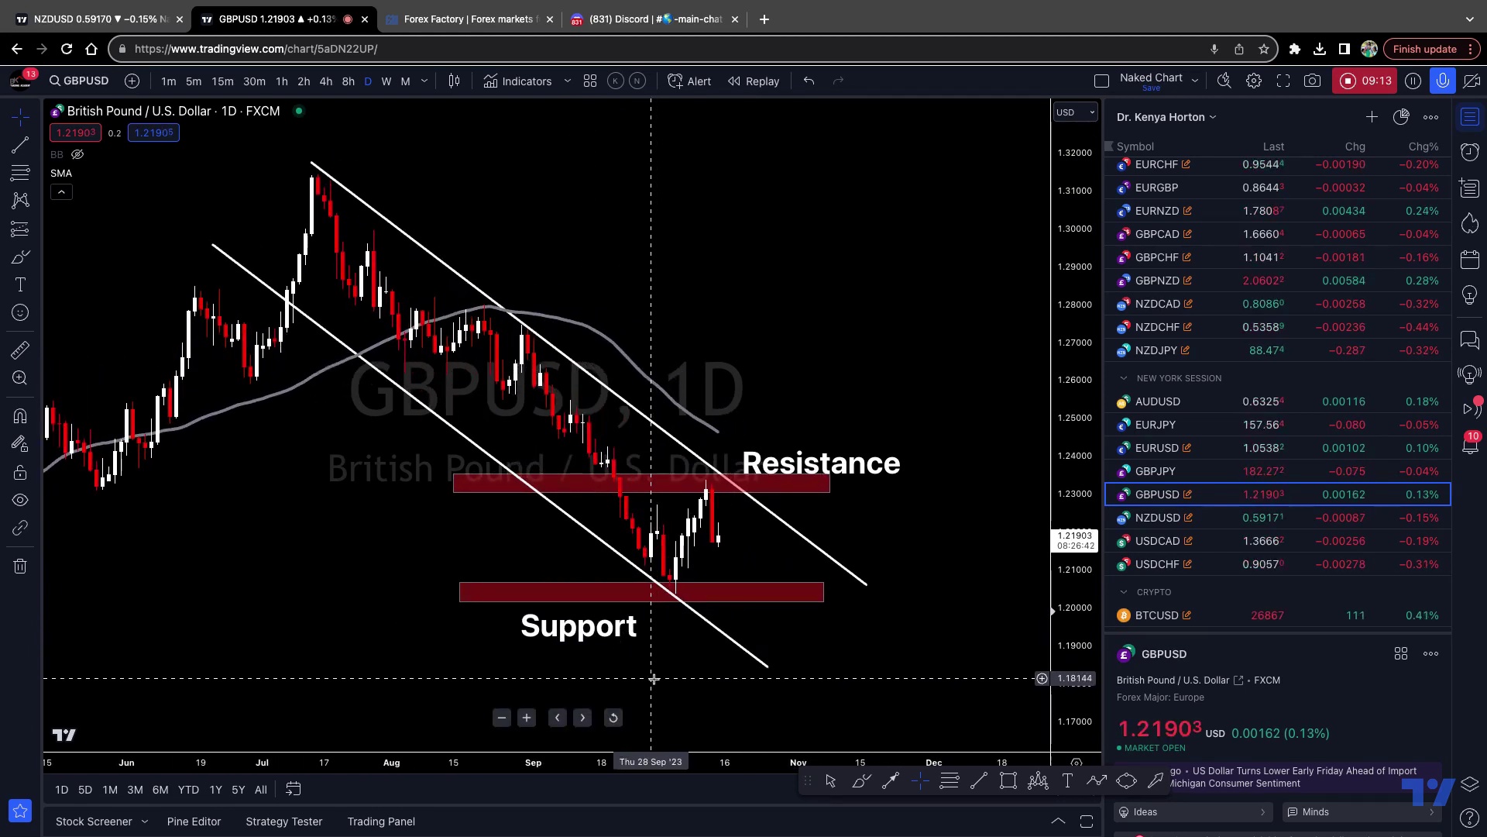